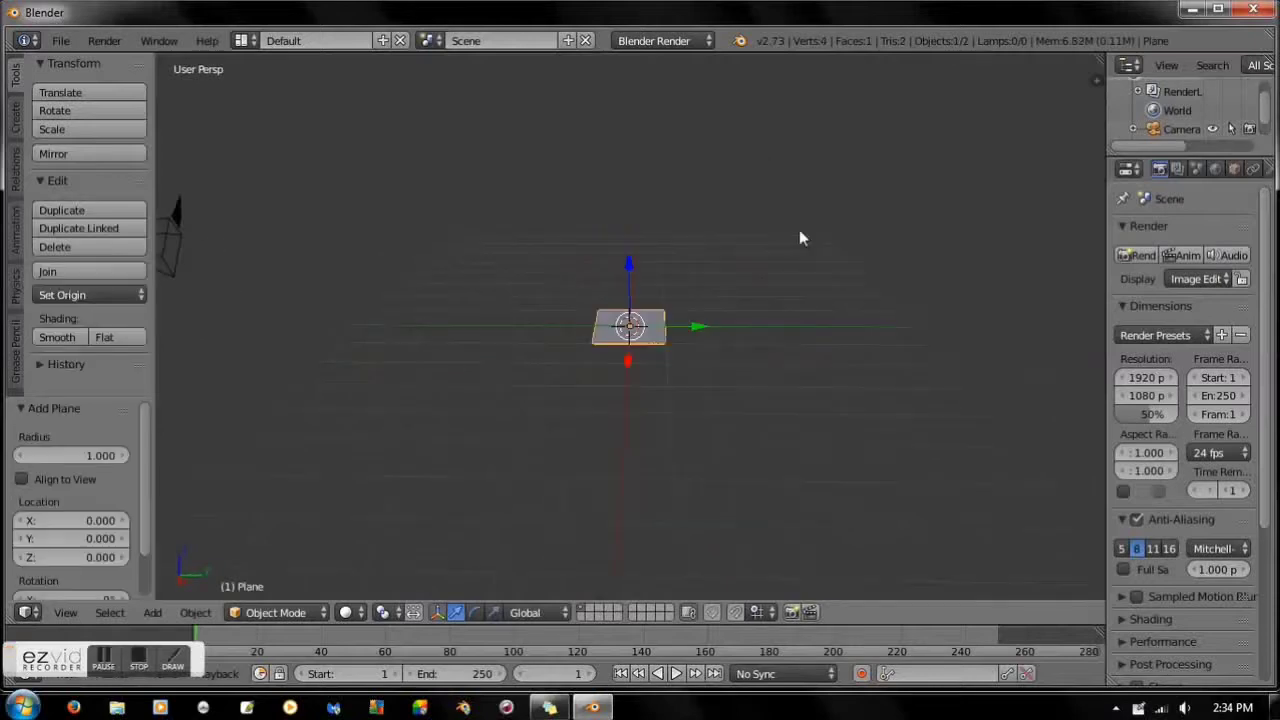
Scale the new plane 8x and subdivide it with a 0.07 fractal for a bumpy surface
text(8)
key(Return)
middle_drag(768, 210, 727, 333)
key(Tab)
click(61, 297)
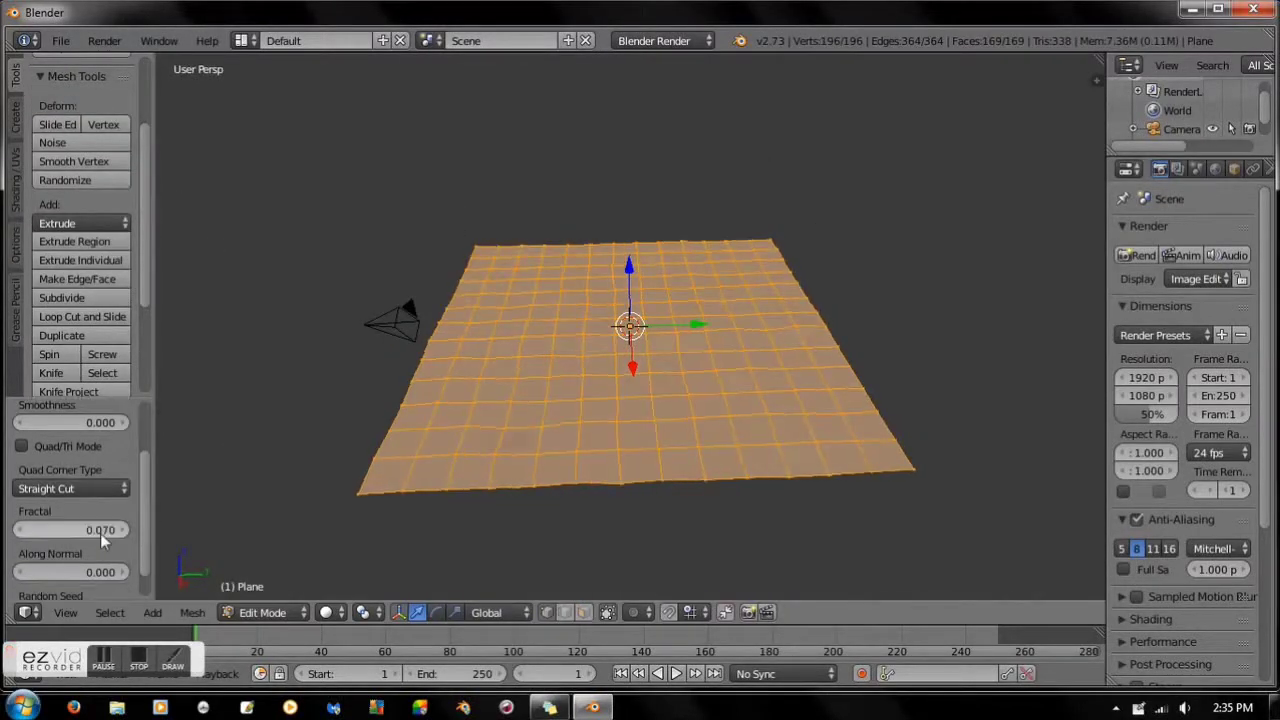
drag(70, 529, 100, 529)
middle_drag(180, 470, 203, 507)
key(Tab)
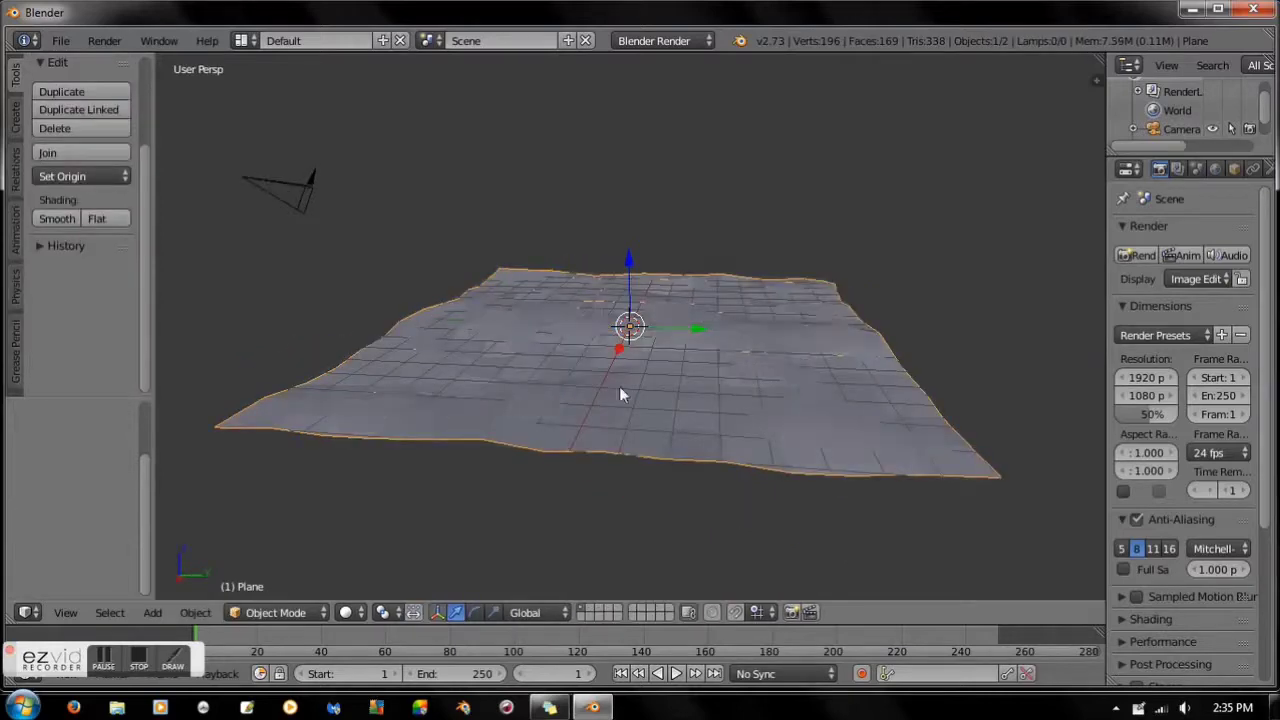
Add a Subsurf modifier to the plane and raise its viewport subdivision level
drag(1106, 400, 930, 400)
click(1097, 168)
click(1000, 232)
click(934, 542)
scroll(652, 392, up, 3)
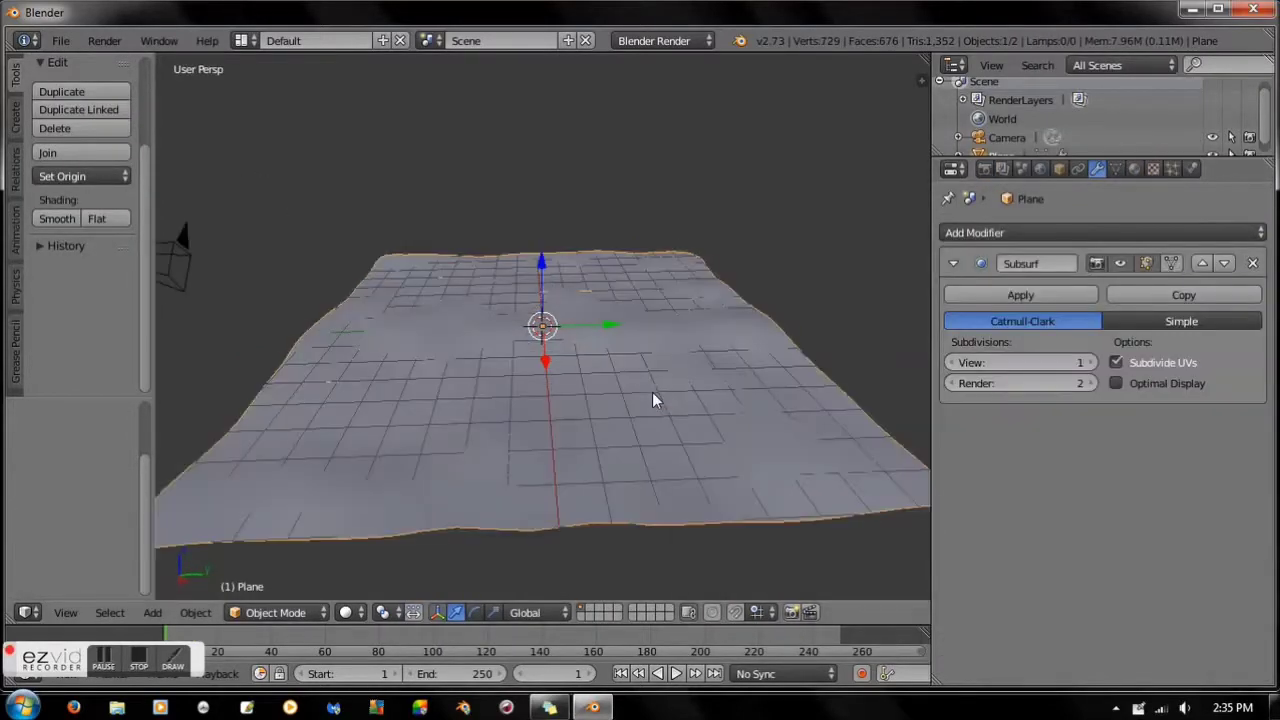
scroll(652, 392, up, 2)
click(1088, 362)
Switch the render engine to Cycles and give the plane a new orange Diffuse material
click(1140, 168)
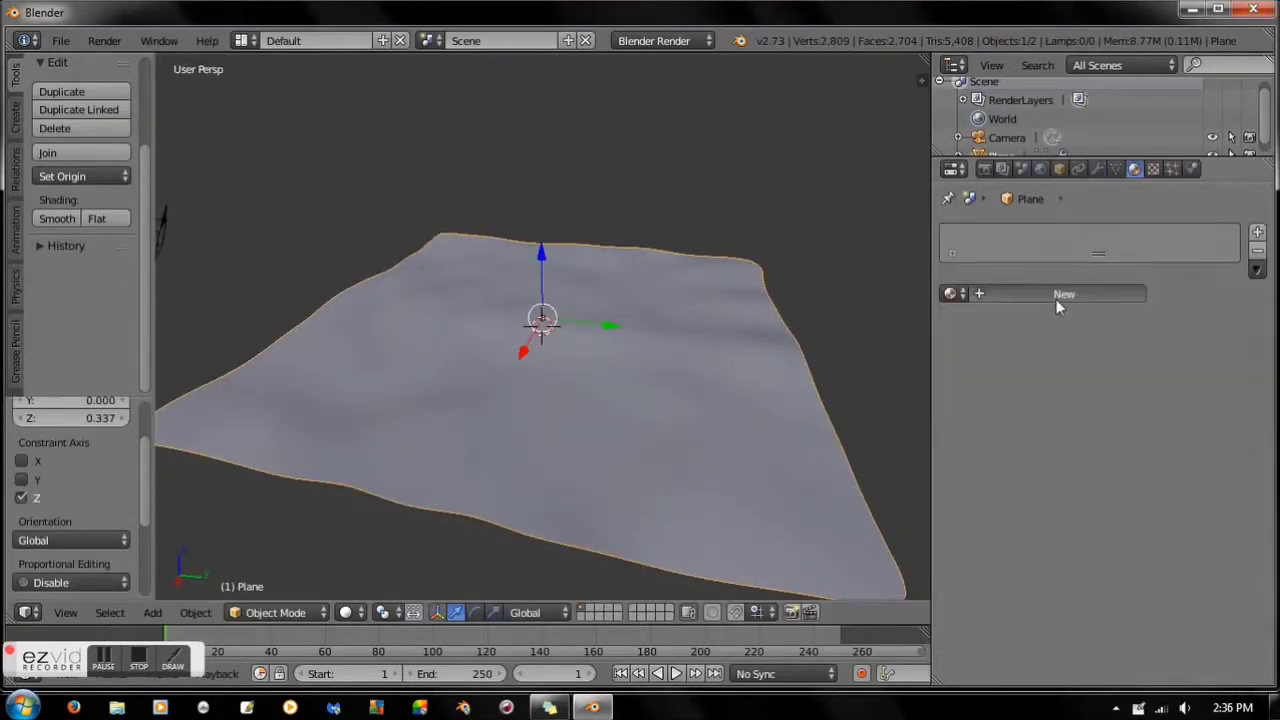
click(1056, 291)
click(656, 41)
click(650, 103)
click(1155, 429)
drag(1168, 258, 1137, 261)
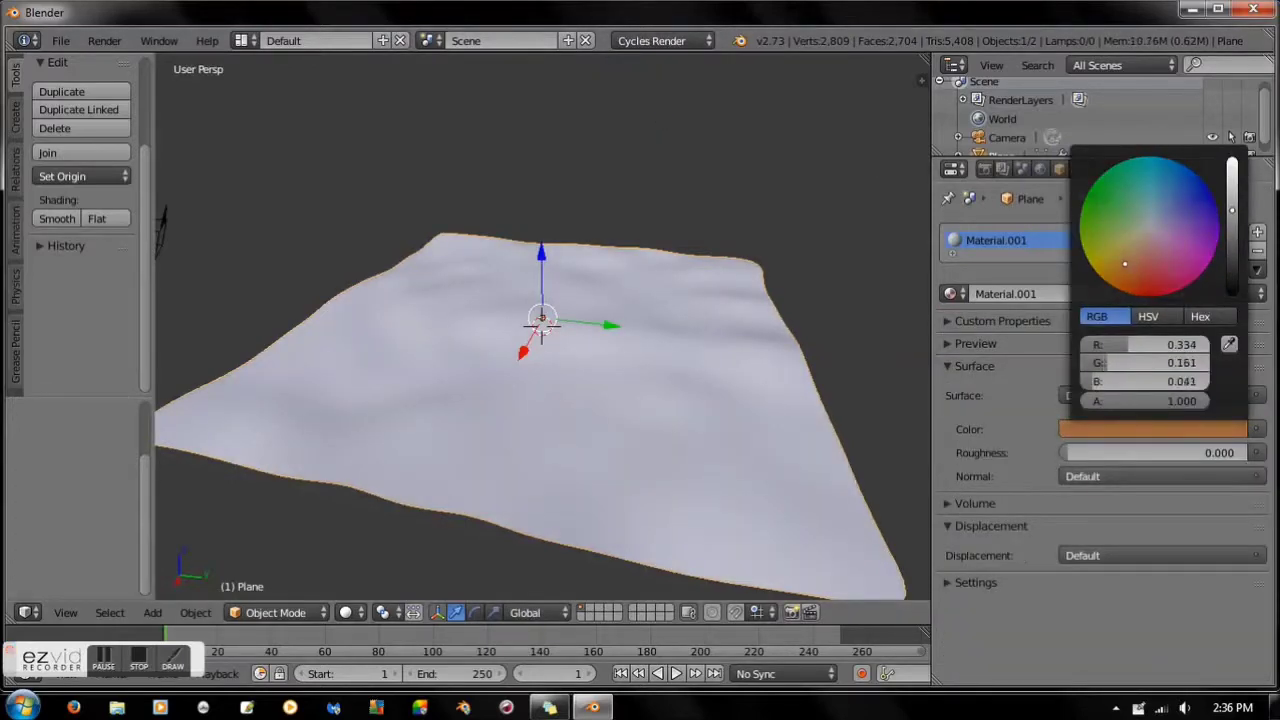
scroll(1100, 400, down, 5)
Remove the ground plane from the visible scene
key(ctrl+c)
key(ctrl+v)
key(Delete)
key(shift+a)
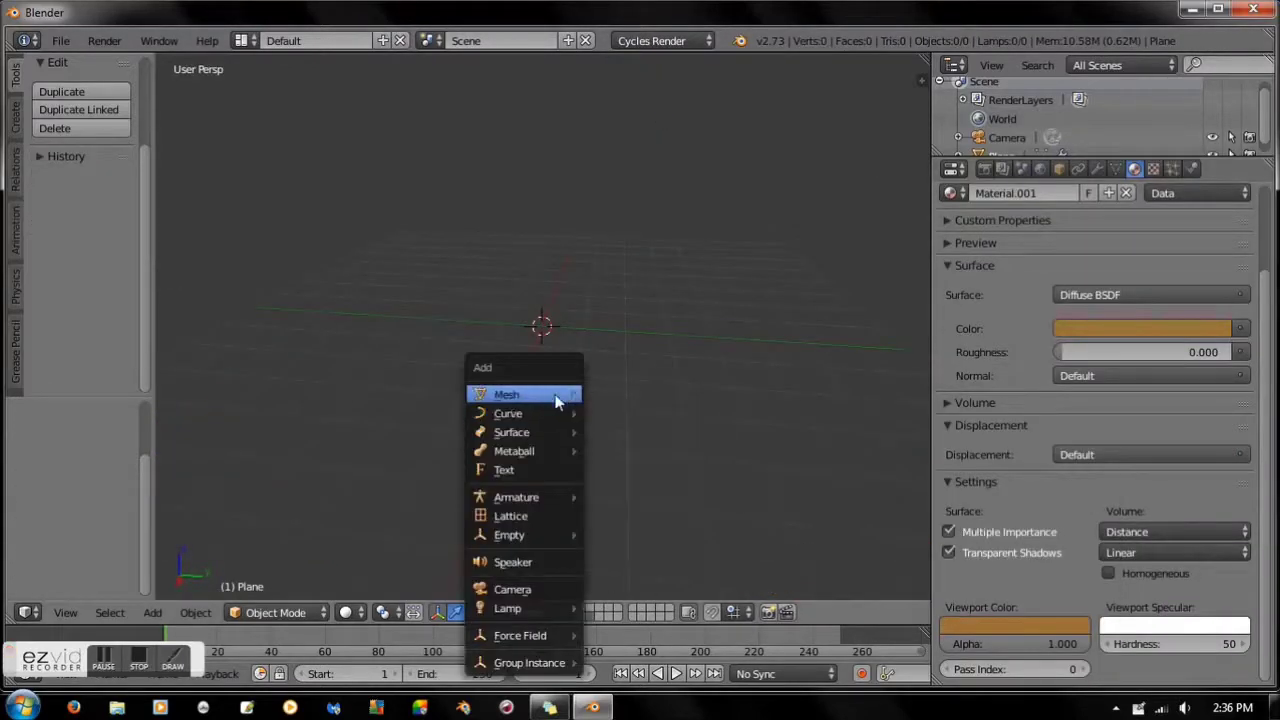
Add a cube, flatten it along X into a thin slab, and view it from the front
click(568, 381)
key(s)
key(x)
click(637, 380)
middle_drag(553, 330, 593, 430)
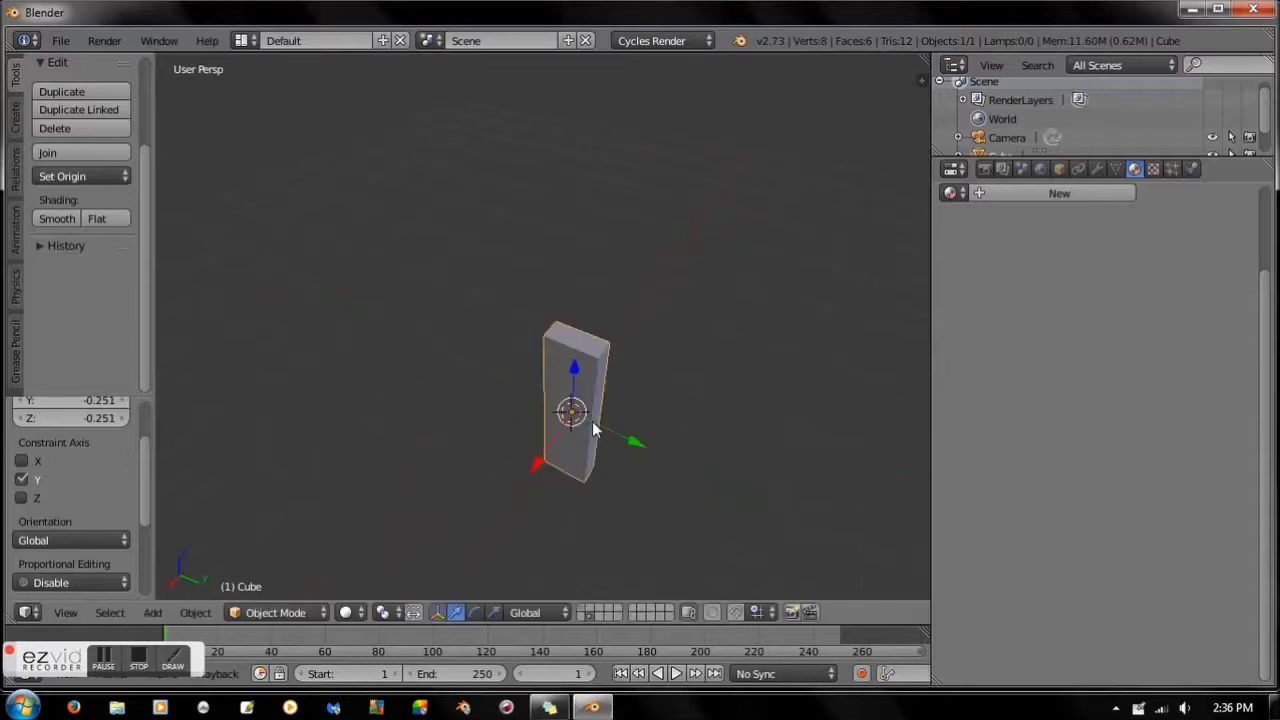
key(Escape)
key(KP_1)
scroll(609, 391, up, 3)
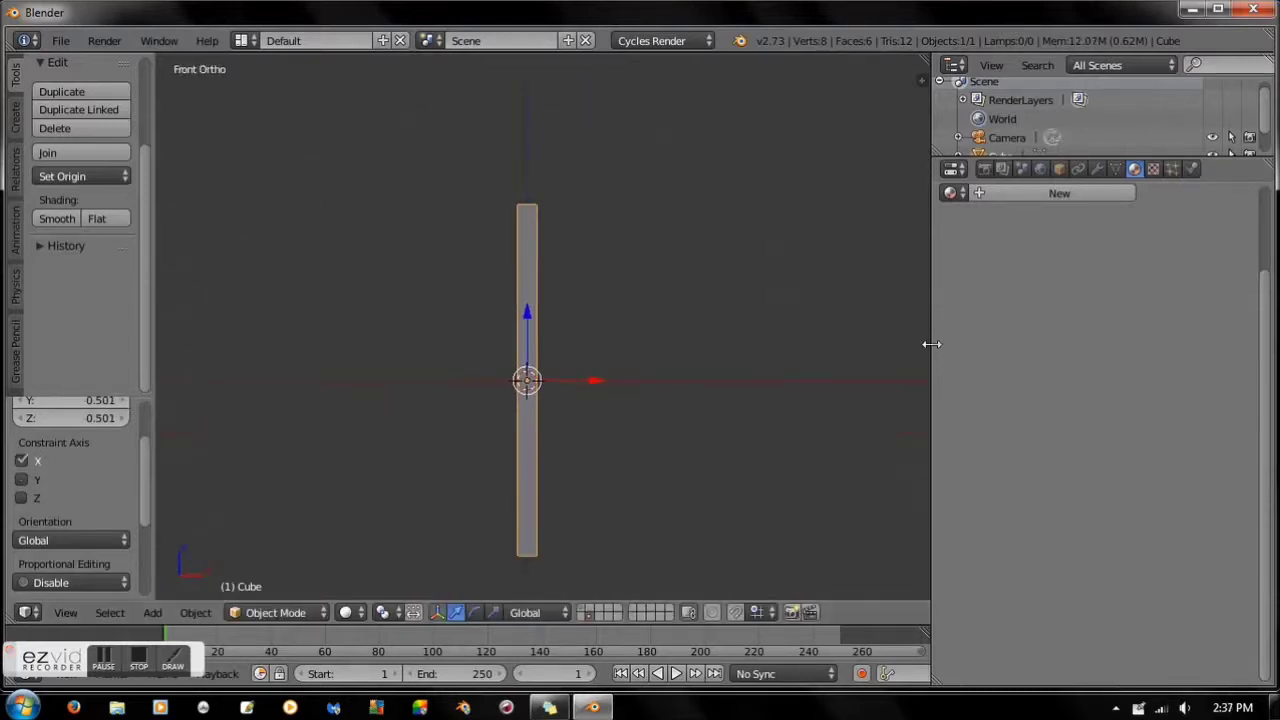
drag(929, 346, 1062, 346)
Extrude the slab's top face upward into a blade and add a loop cut across it
key(Tab)
key(e)
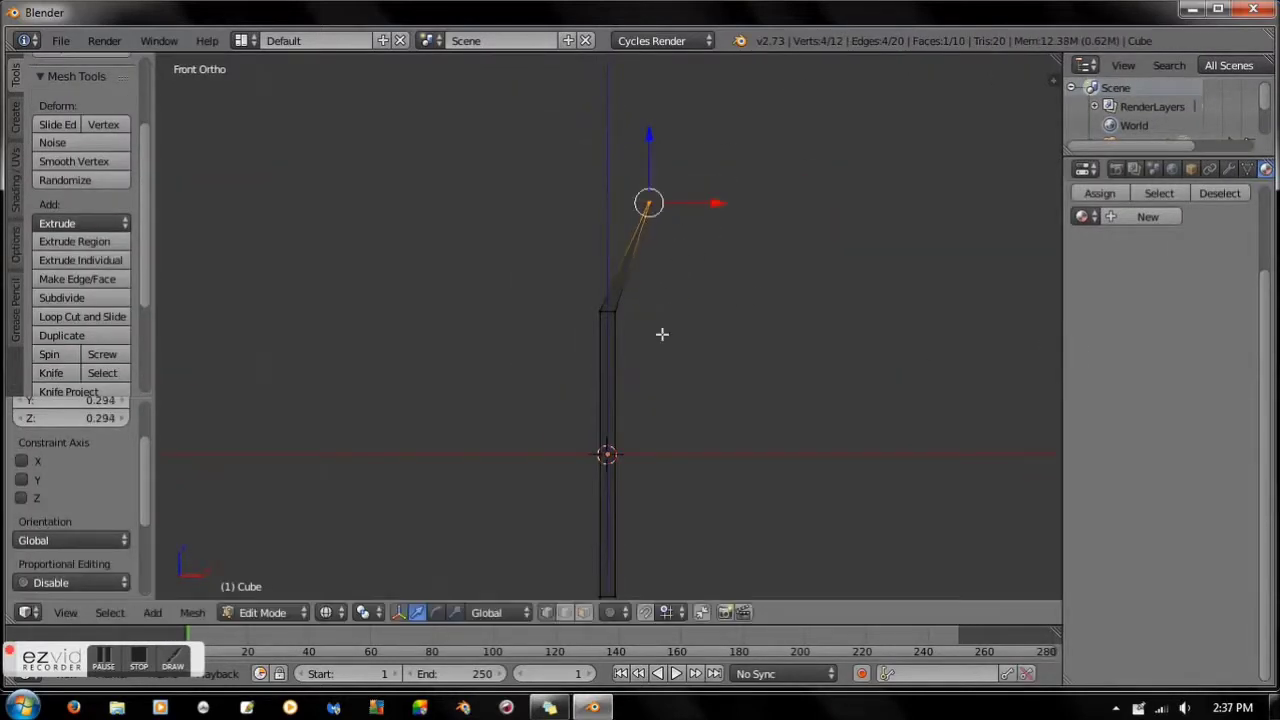
click(585, 355)
click(633, 467)
key(a)
key(a)
key(a)
middle_drag(660, 289, 644, 428)
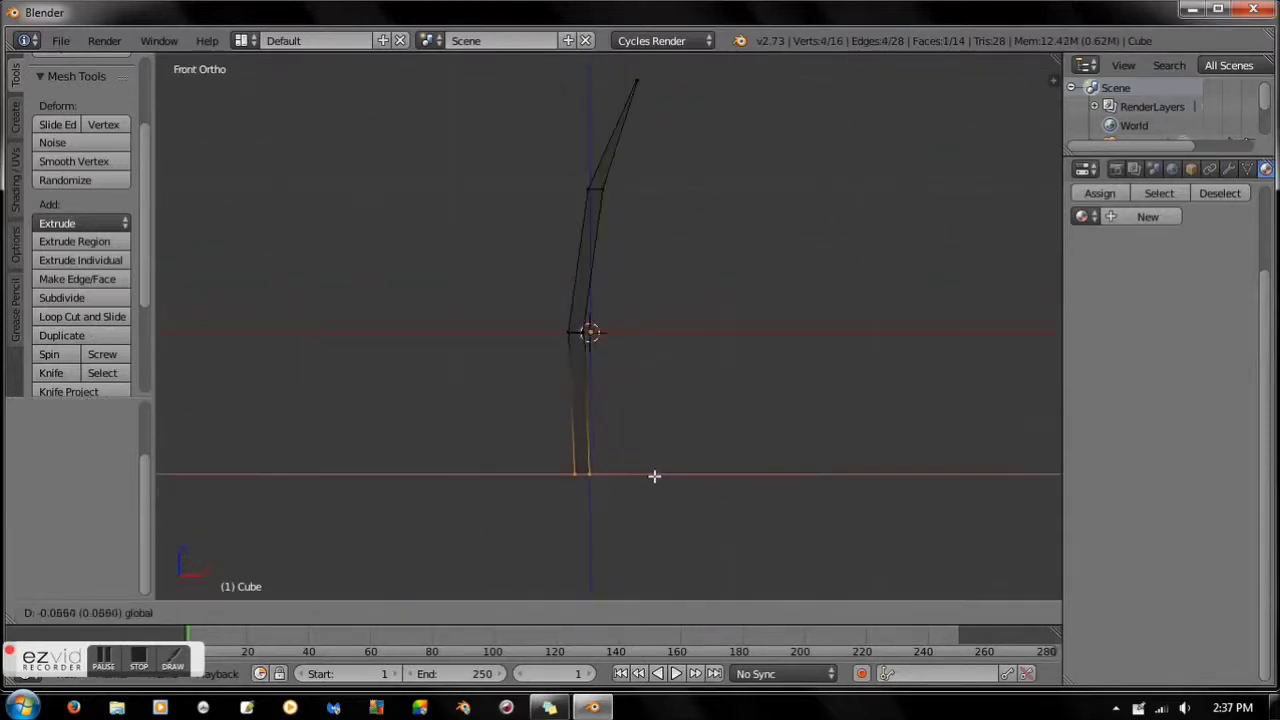
key(a)
Duplicate the blade and place the copy beside the original
key(shift+d)
key(x)
click(752, 372)
key(g)
key(z)
click(371, 425)
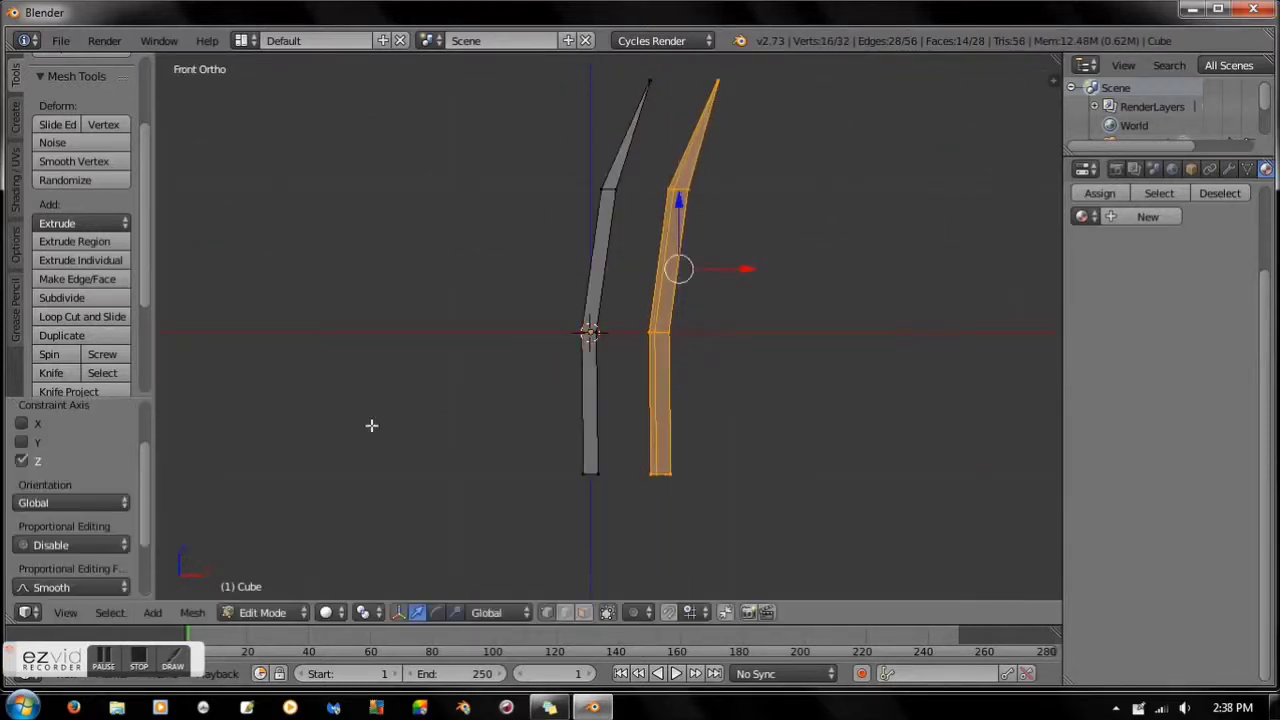
middle_drag(830, 407, 757, 300)
Shrink a blade copy and place a smaller duplicate left of the others
key(s)
click(734, 305)
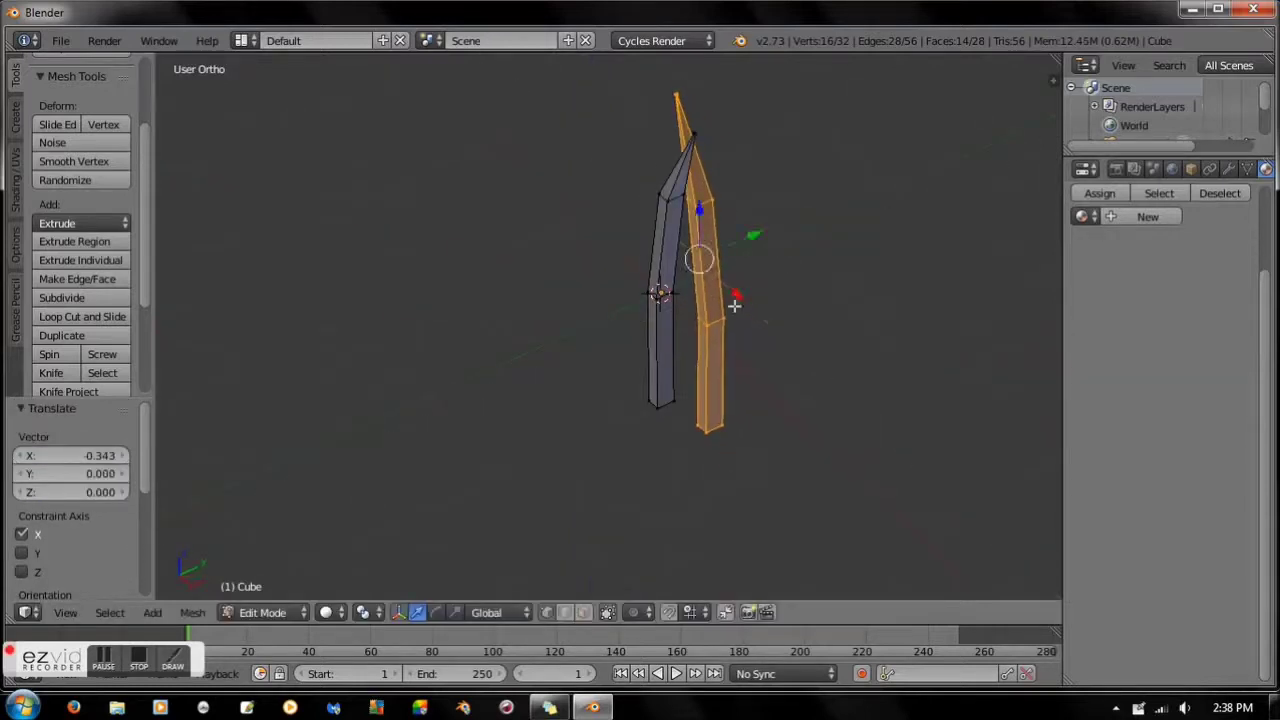
key(shift+d)
click(677, 314)
key(s)
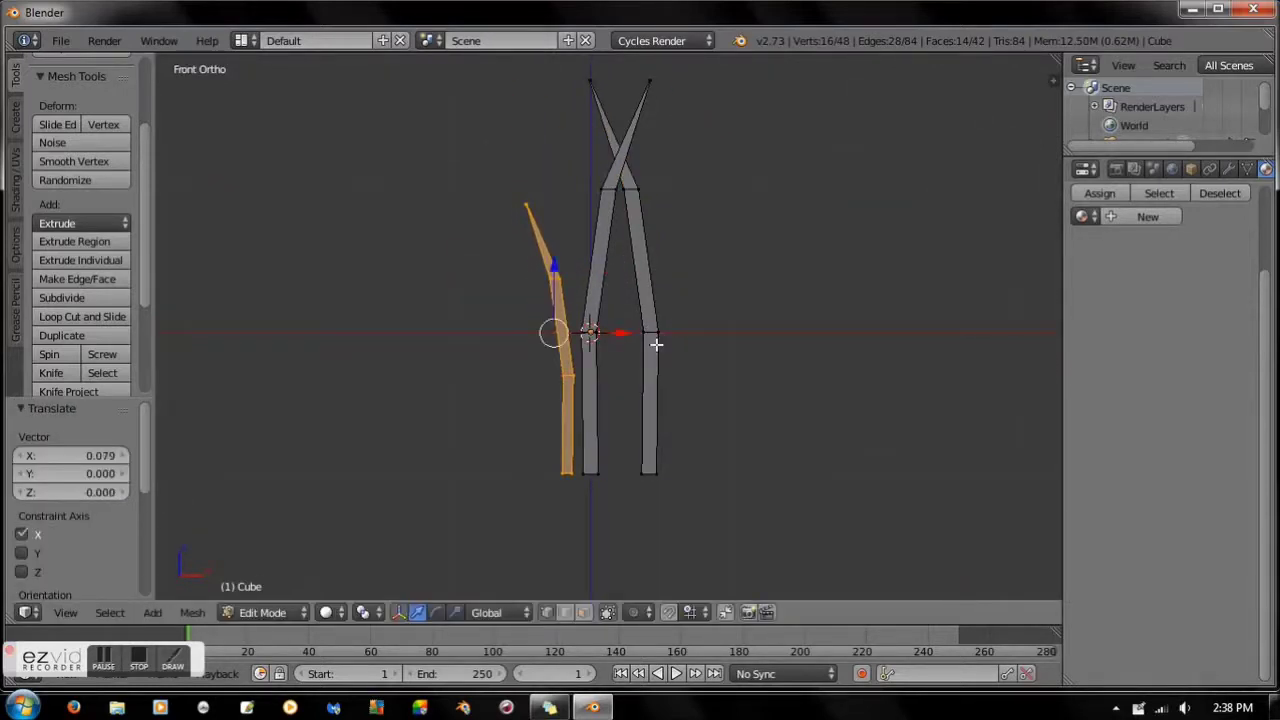
middle_drag(655, 344, 740, 266)
key(KP_1)
scroll(786, 294, up, 2)
Duplicate another blade to the right, rotate it 180° around Z, and reposition it
key(shift+d)
key(x)
click(850, 311)
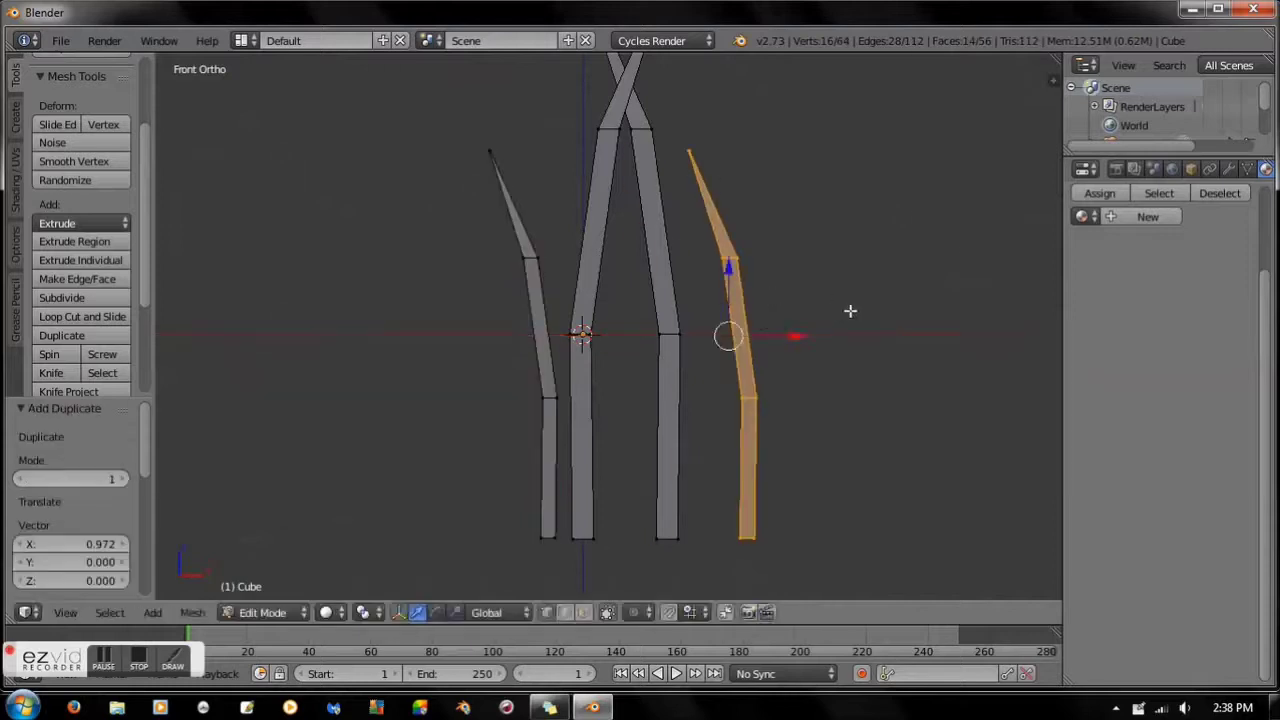
key(r)
key(z)
key(1)
key(8)
key(0)
key(Return)
mouse_move(850, 311)
middle_down()
mouse_move(680, 400)
mouse_move(785, 415)
middle_up()
key(g)
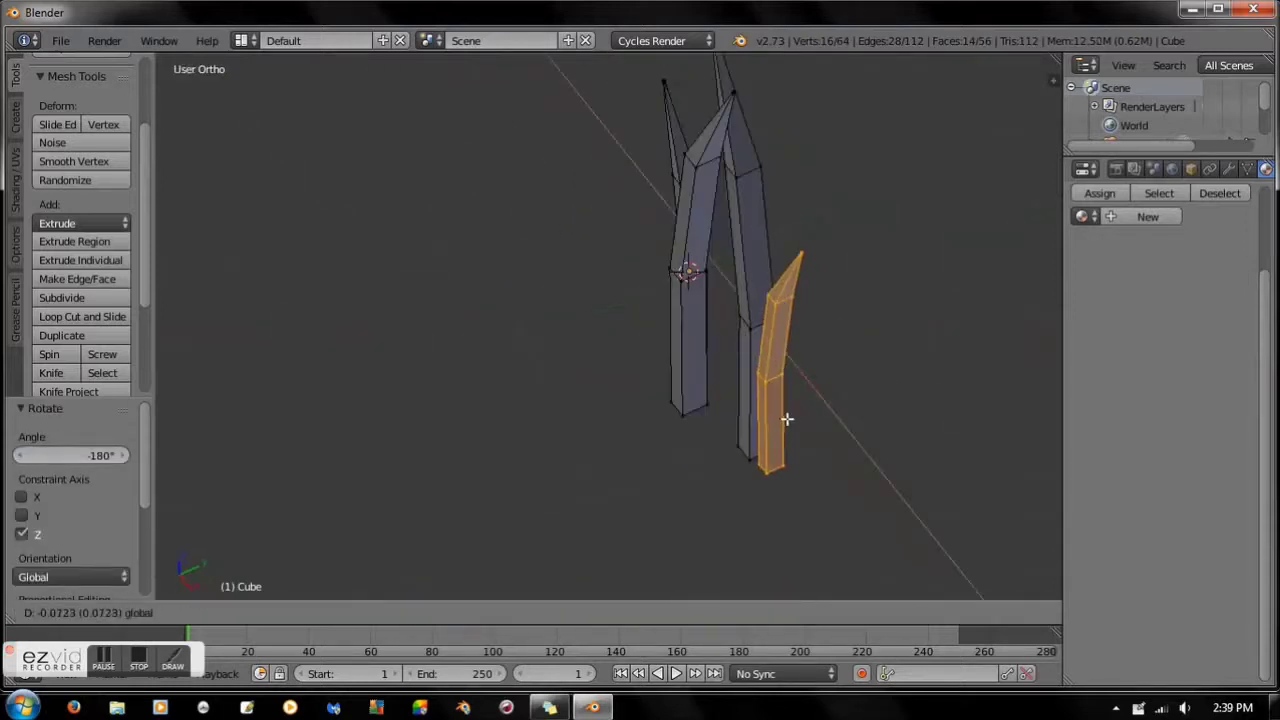
click(791, 417)
key(KP_1)
scroll(583, 434, down, 3)
Add a centred edge loop across a blade and return to Object Mode
key(a)
mouse_move(583, 434)
middle_down()
mouse_move(793, 344)
mouse_move(619, 289)
middle_up()
key(Tab)
scroll(496, 473, up, 3)
key(Tab)
key(ctrl+r)
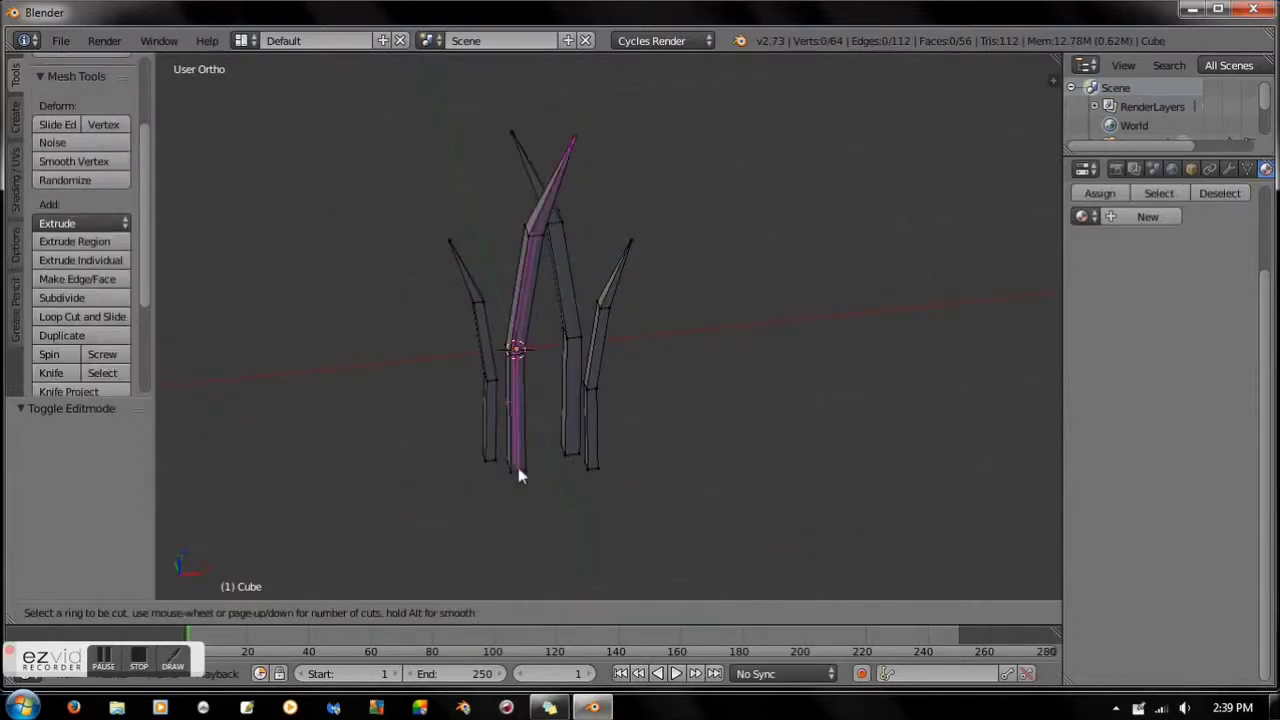
click(519, 455)
right_click(519, 455)
scroll(519, 455, up, 2)
key(Tab)
middle_drag(548, 180, 363, 531)
click(195, 612)
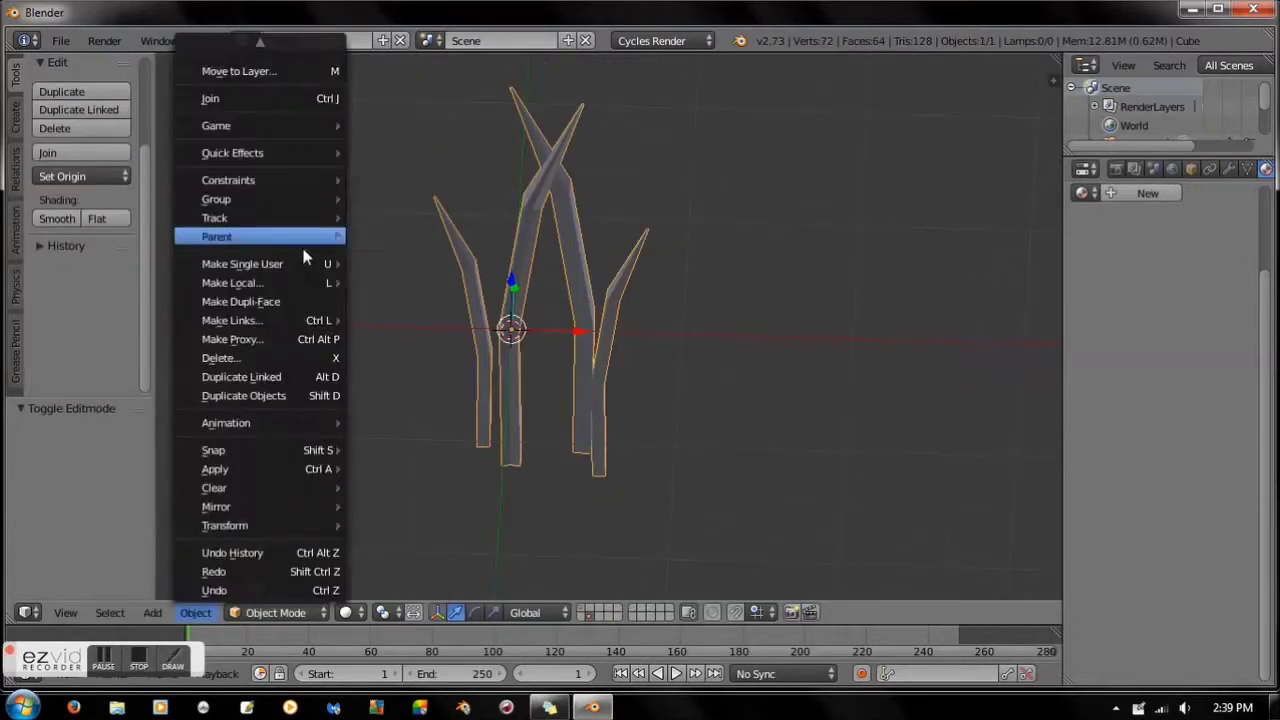
Group the grass clump and give it a new green material named Grass
click(400, 231)
click(75, 456)
click(1147, 193)
double_click(1130, 240)
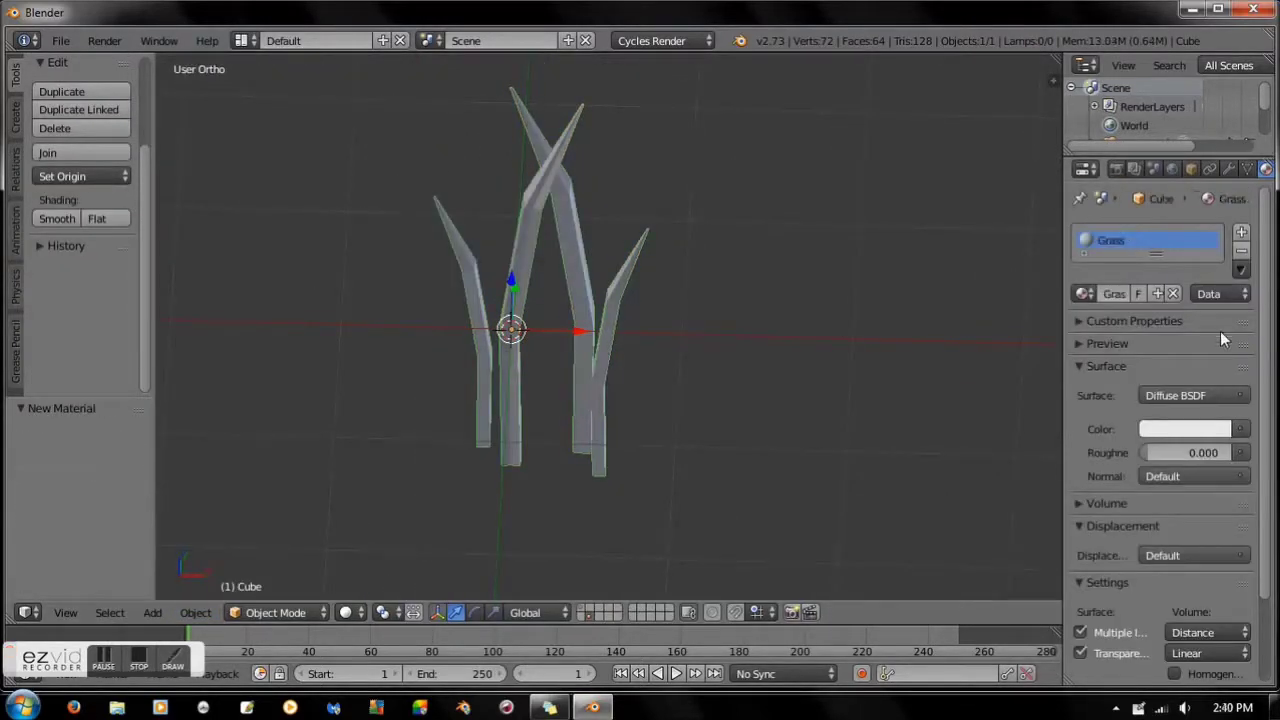
scroll(1220, 336, down, 1)
click(1185, 391)
click(1099, 175)
scroll(1163, 333, down, 2)
Rotate the grass clump 80° on Y and move its origin to the 3D cursor
key(a)
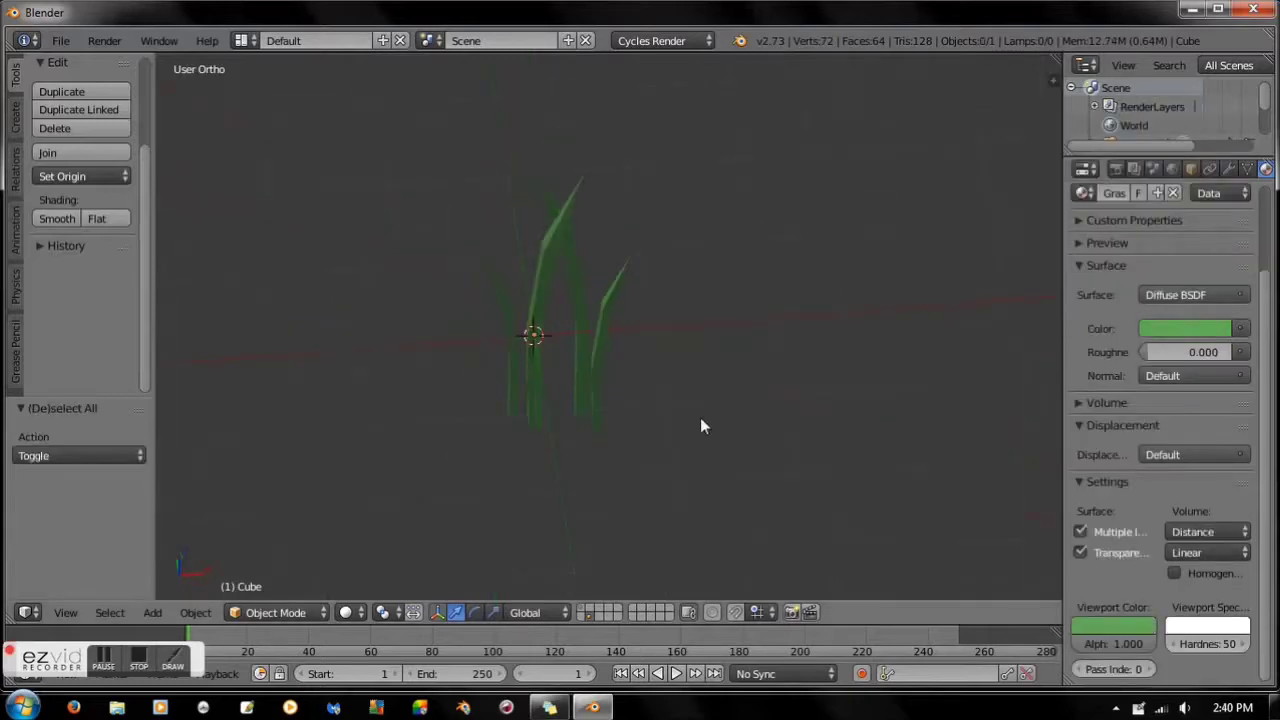
scroll(1146, 278, up, 3)
key(n)
key(n)
key(a)
key(r)
key(y)
key(8)
key(0)
key(Return)
click(195, 612)
click(531, 440)
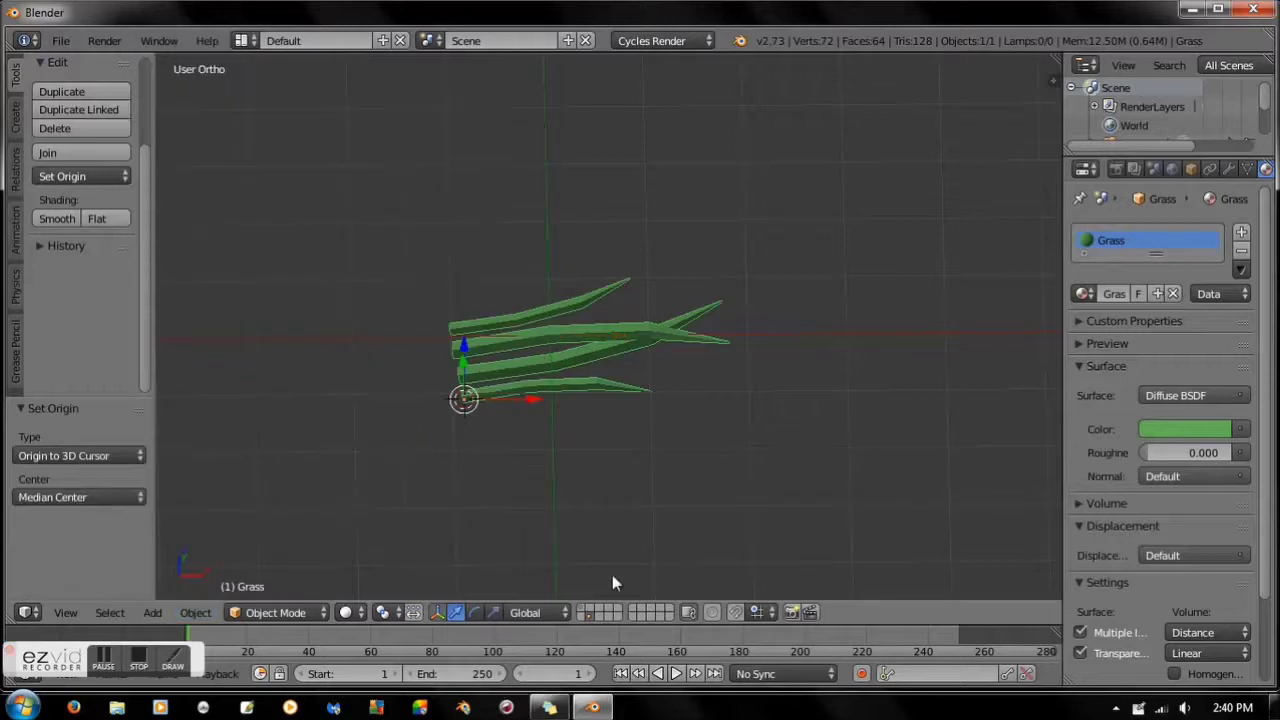
Set the ground plane's particle system to hair
click(1044, 168)
click(1030, 298)
scroll(1079, 371, down, 5)
Render each grass hair particle as the Grass object
click(1085, 361)
click(1100, 384)
click(990, 429)
middle_drag(701, 357, 547, 443)
scroll(965, 319, up, 5)
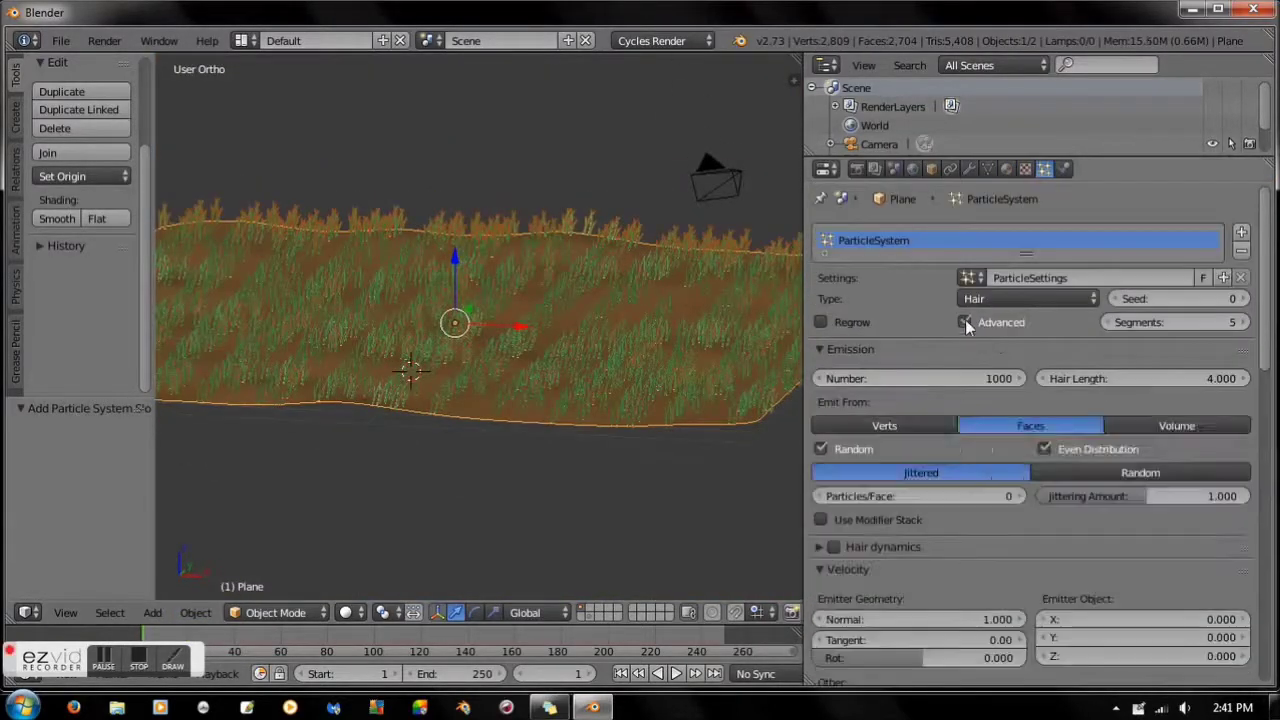
Set the particle count to 1894 and emit the grass from random positions
click(954, 380)
text(1894)
click(1196, 378)
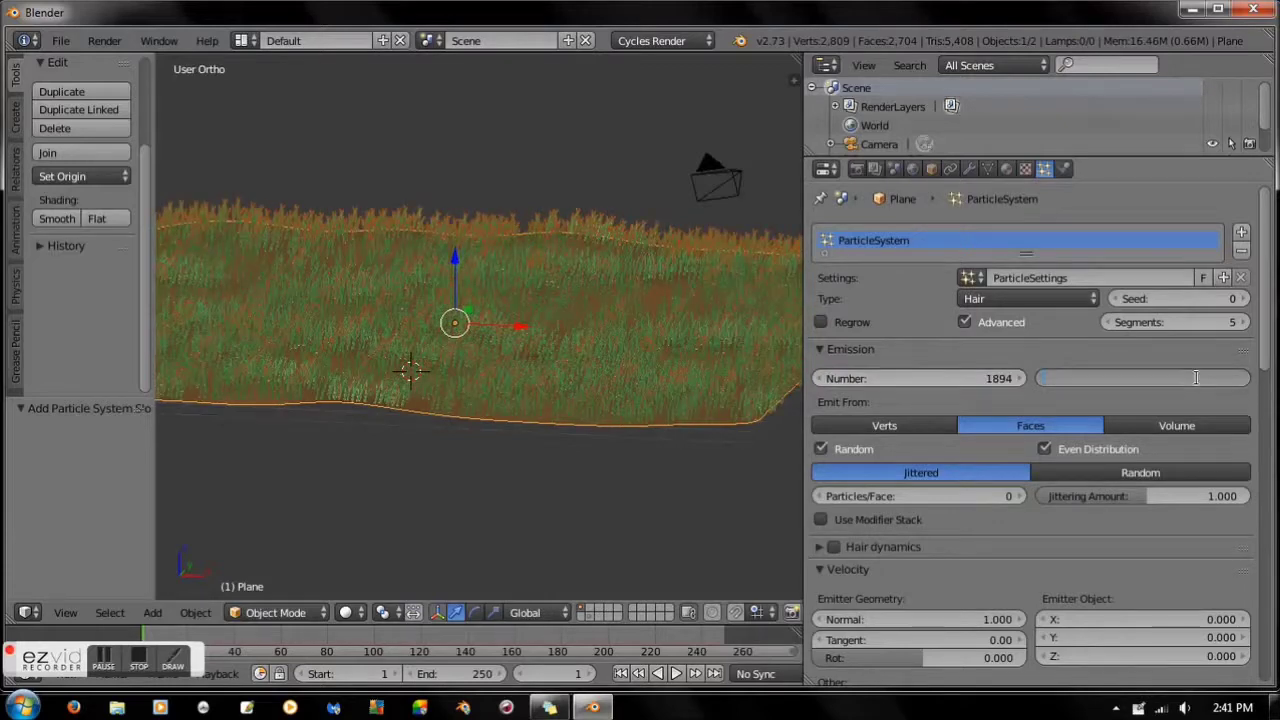
click(1118, 476)
scroll(915, 527, down, 1)
scroll(925, 510, down, 2)
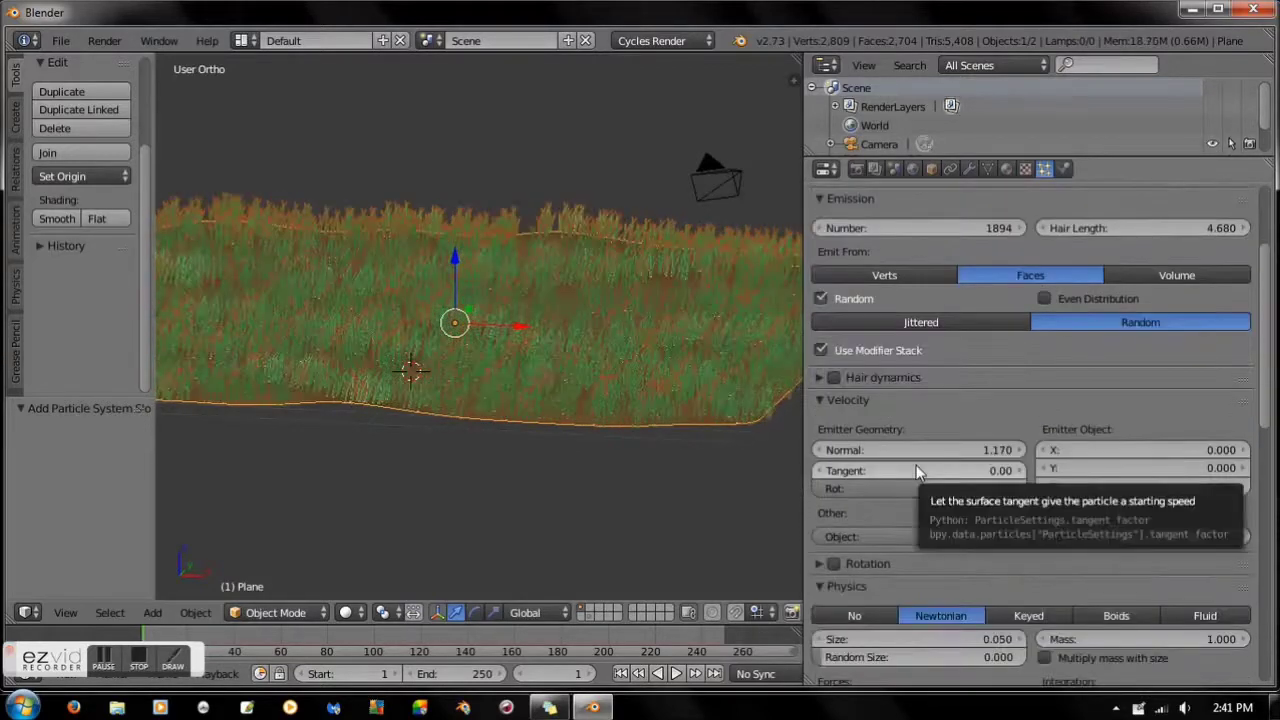
Set the random velocity to 0.180 and raise the particle size to 0.080
click(931, 492)
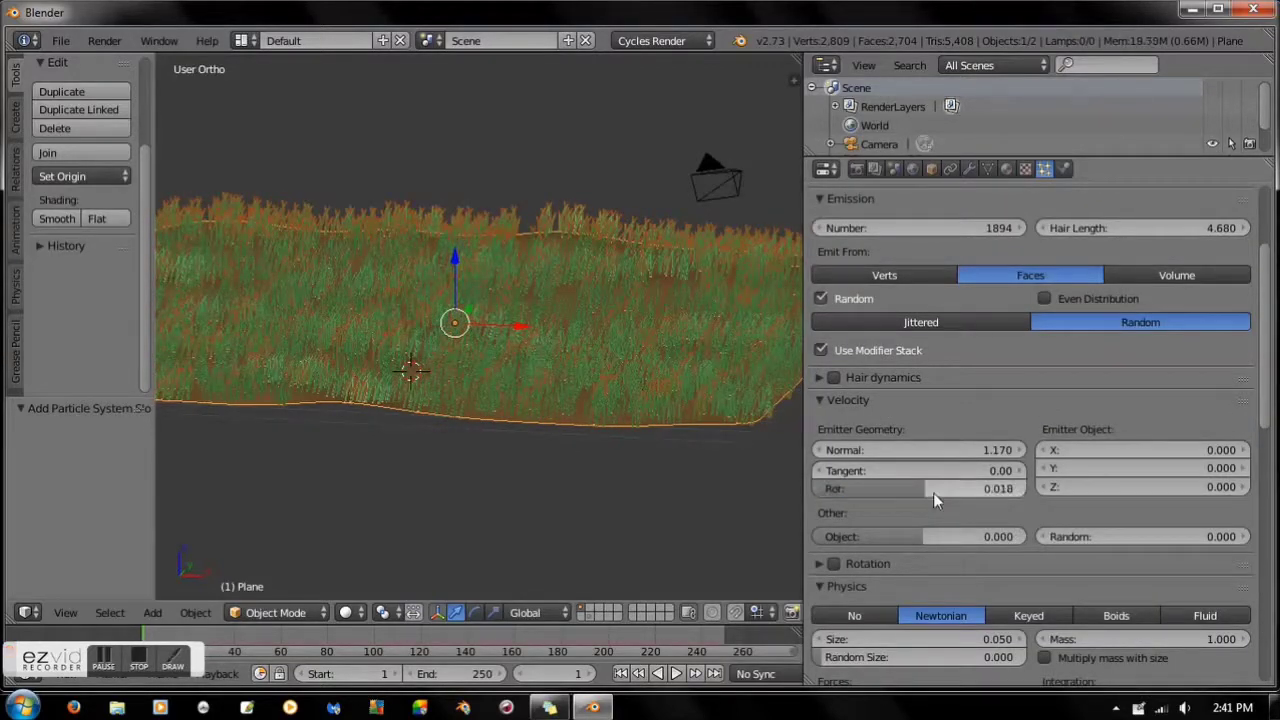
drag(925, 536, 1074, 557)
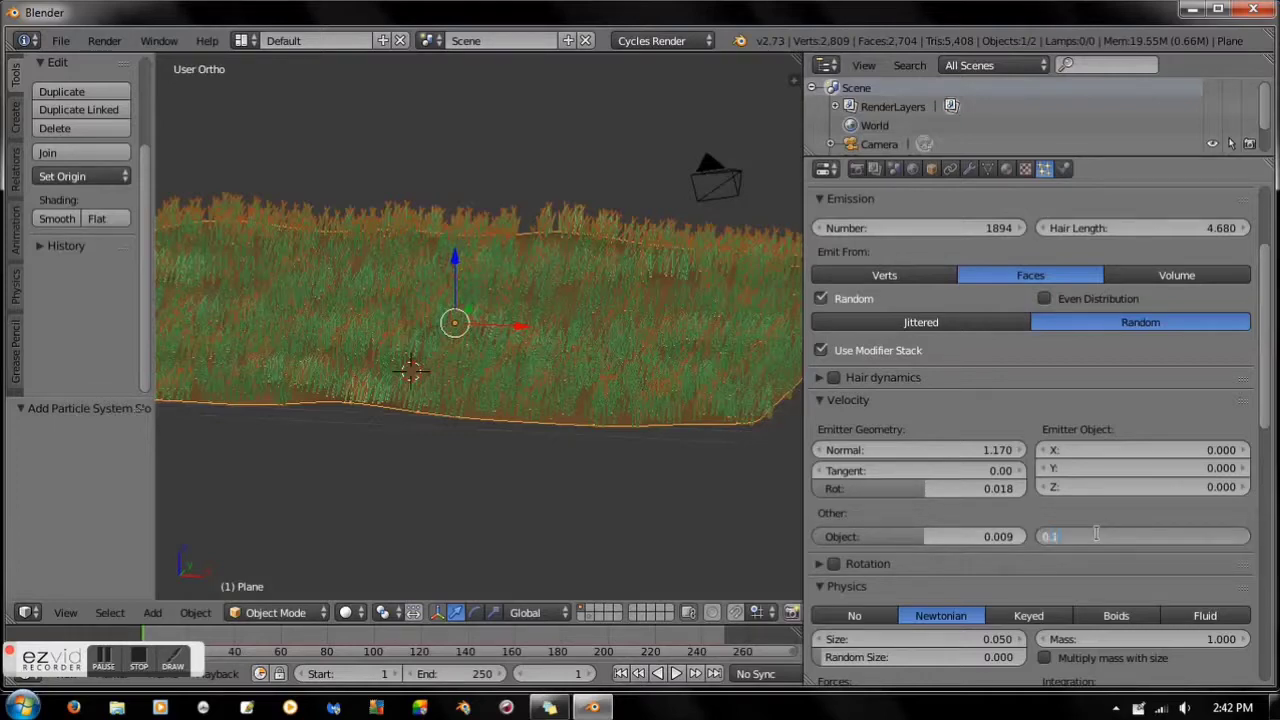
text(8)
key(Return)
scroll(1004, 579, down, 2)
scroll(995, 541, down, 2)
click(1018, 489)
click(1020, 489)
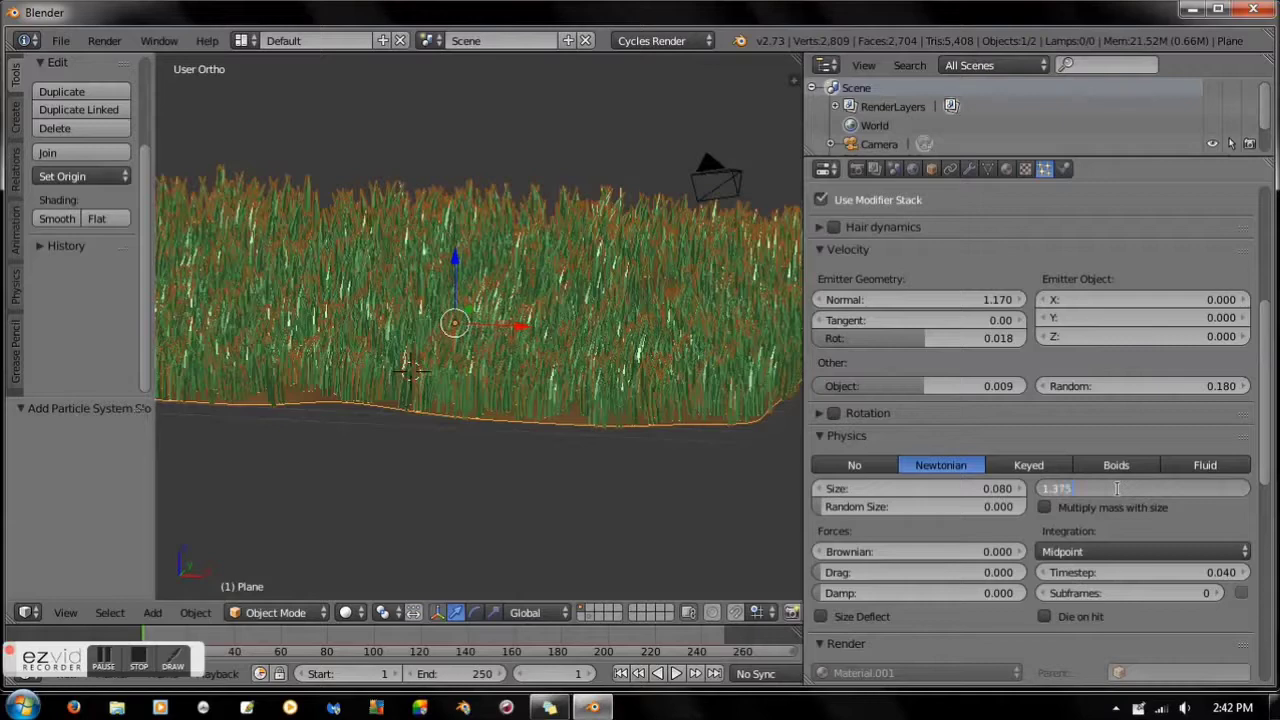
text(1.340)
scroll(1040, 560, down, 2)
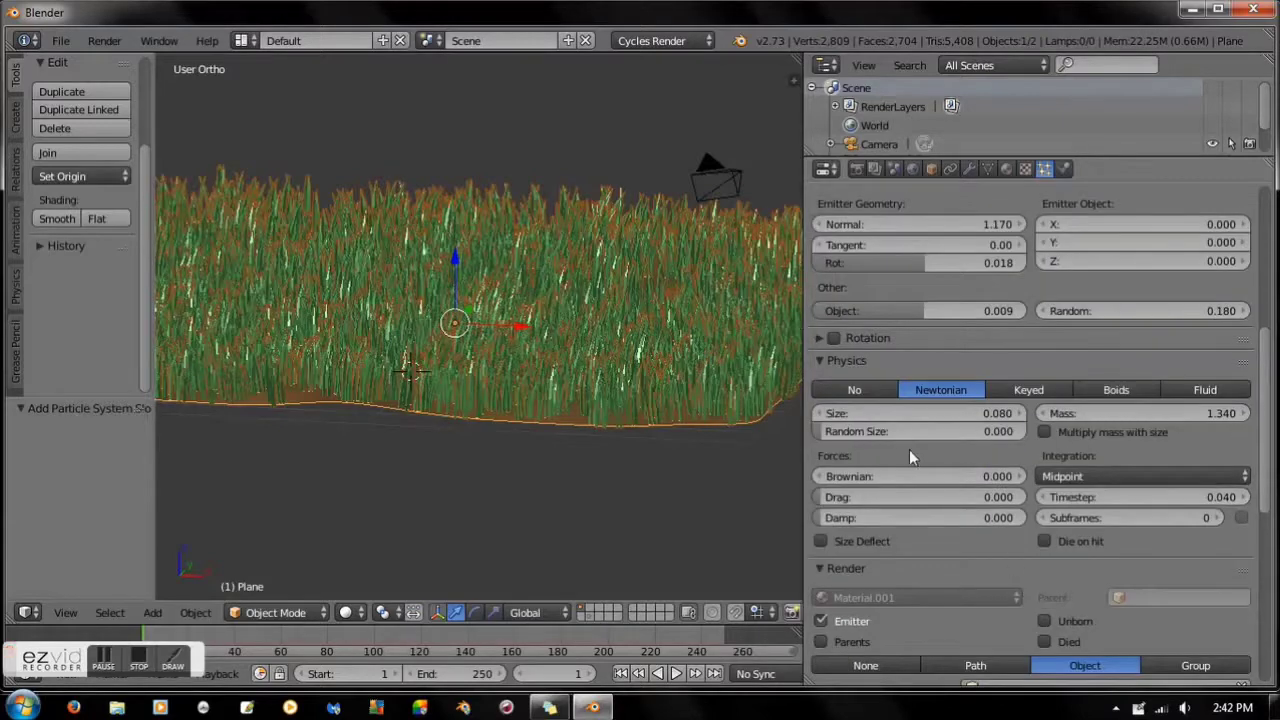
Set Brownian force to 0.200 and adjust the random size and drag values
click(900, 432)
click(900, 476)
text(0.2)
key(Return)
click(921, 497)
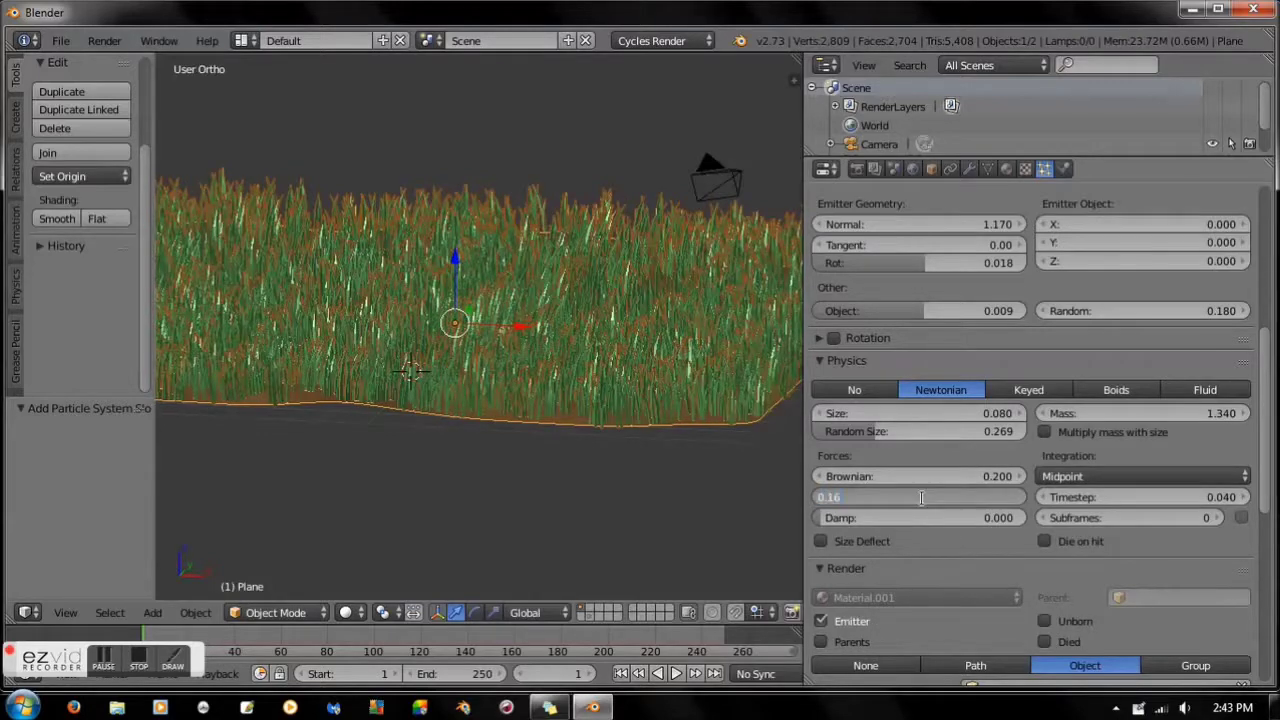
scroll(1120, 575, down, 3)
scroll(1114, 557, down, 2)
scroll(1108, 552, down, 2)
scroll(1108, 552, up, 9)
scroll(867, 432, up, 3)
Set the particle rotation phase to 0.375 and random rotation to 0.250
click(922, 527)
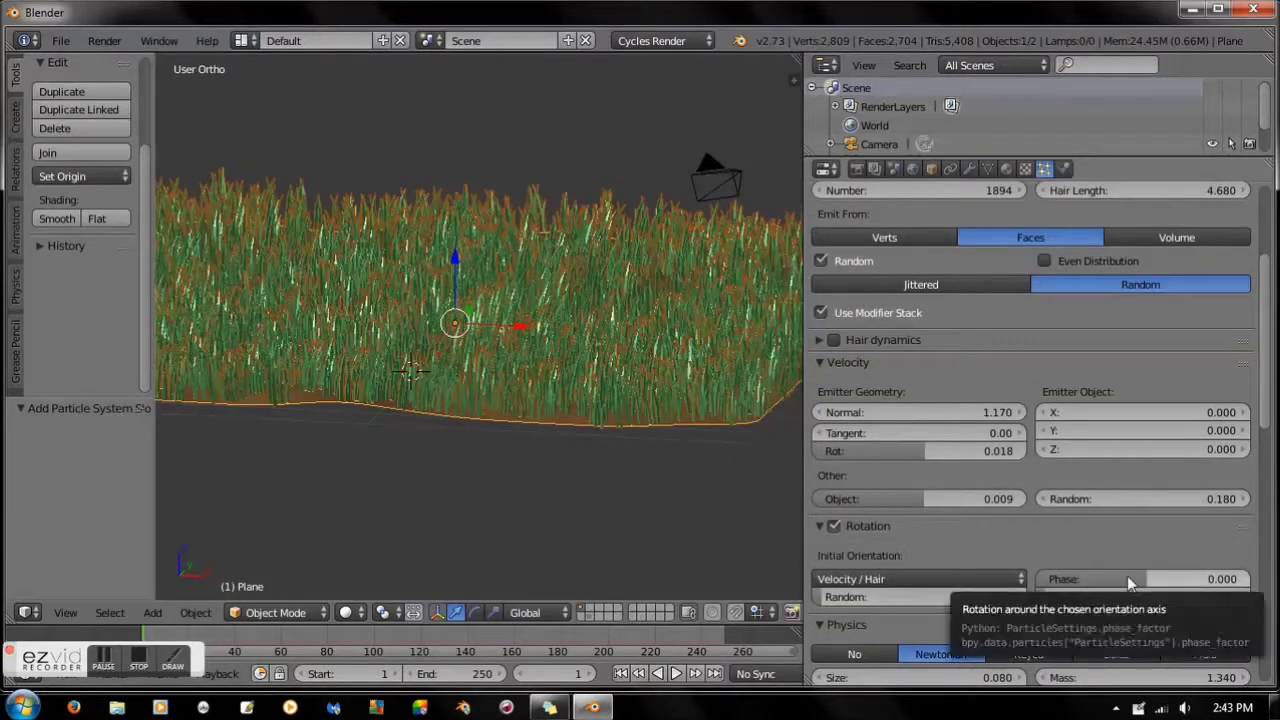
text(0.375)
key(Return)
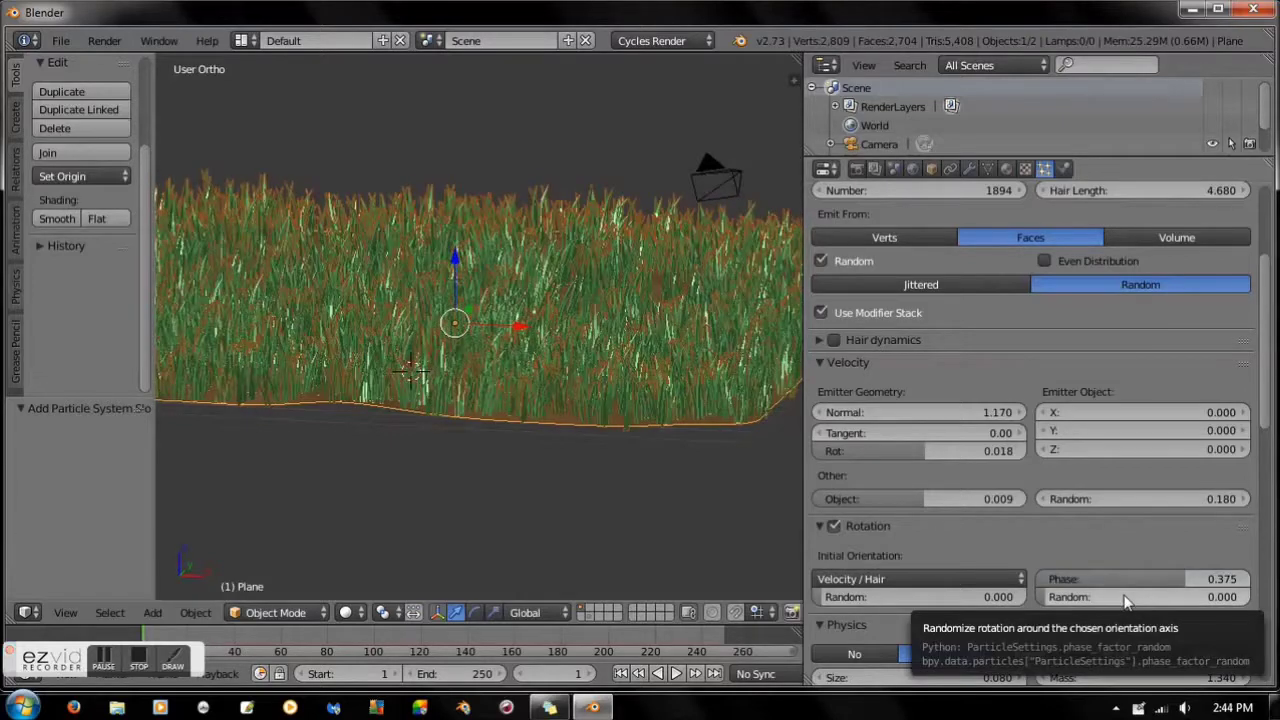
click(1125, 598)
text(0.25)
key(Return)
scroll(1153, 582, down, 6)
scroll(918, 597, down, 2)
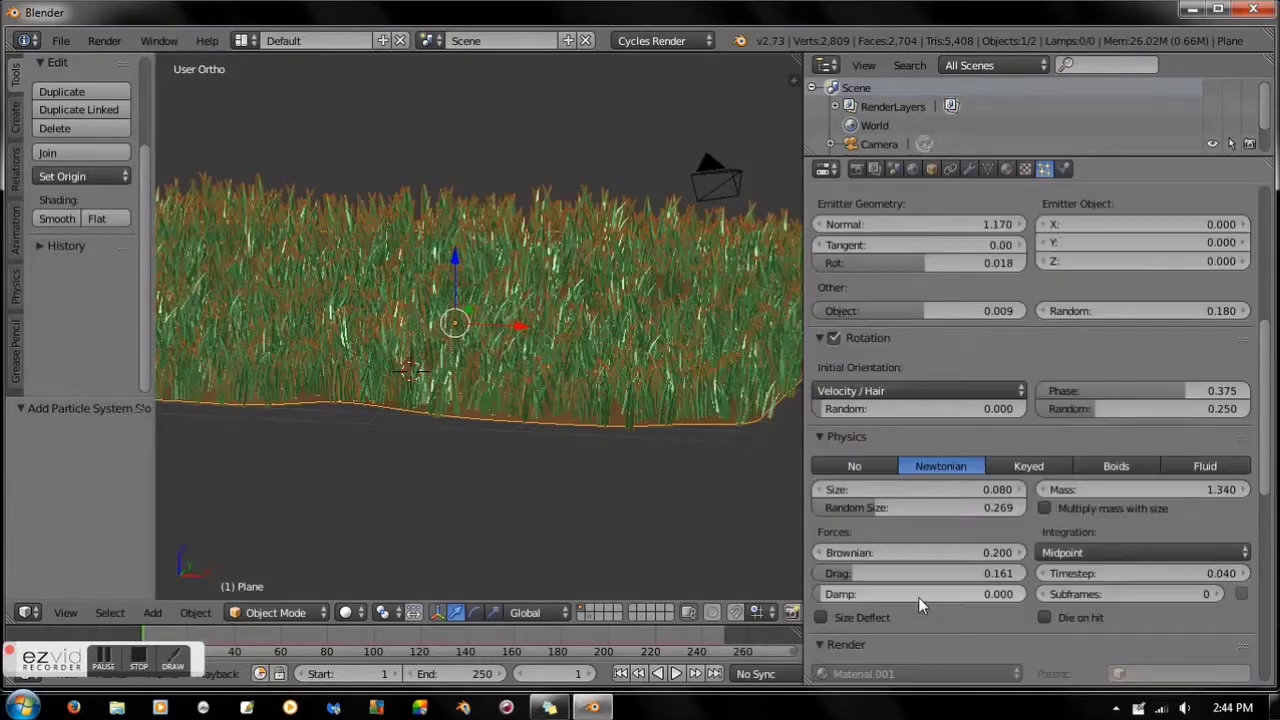
scroll(1050, 577, up, 15)
middle_drag(621, 382, 800, 287)
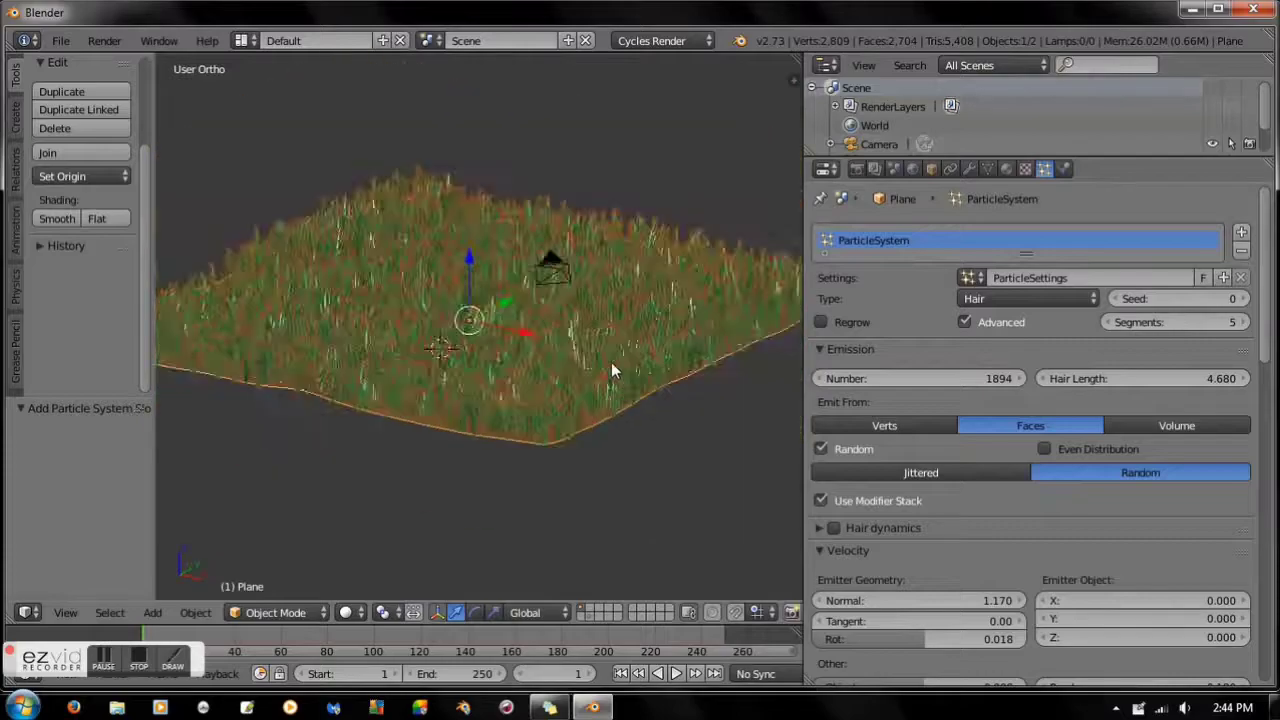
Look through the scene camera and re-aim it so the grass sits low
drag(802, 286, 1066, 290)
key(KP_0)
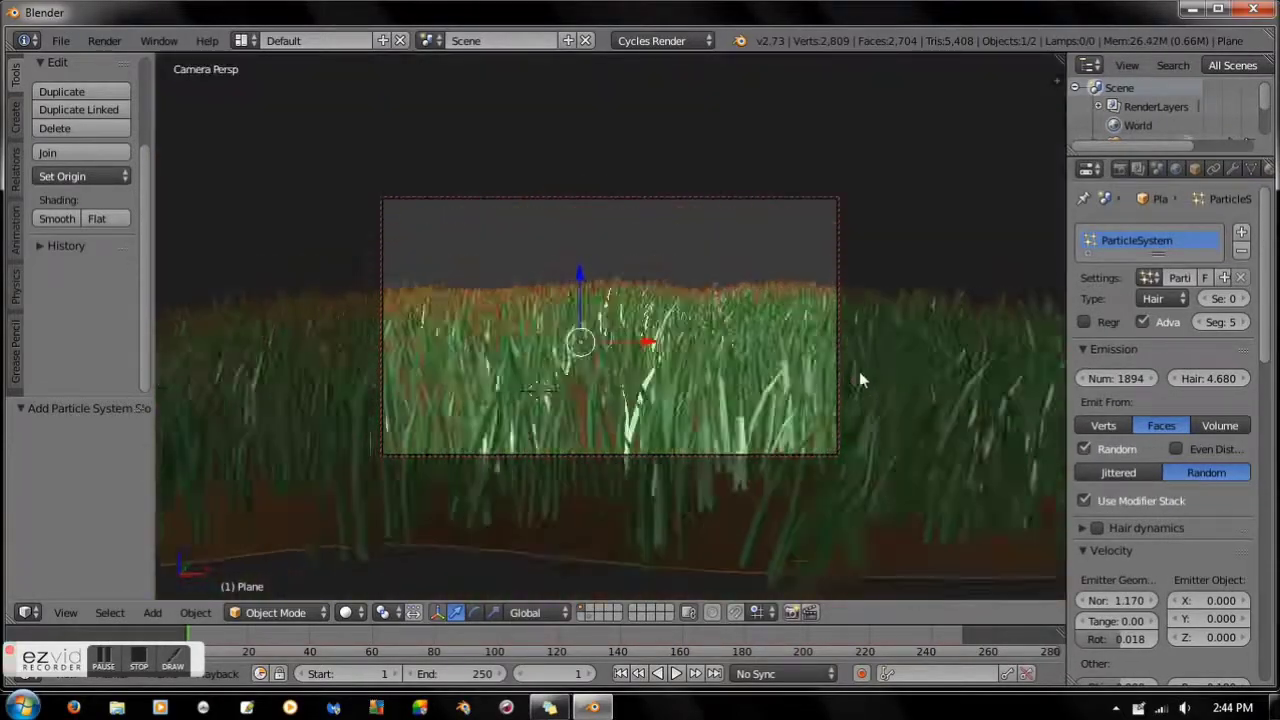
mouse_move(784, 403)
middle_down()
mouse_move(763, 412)
mouse_move(750, 384)
middle_up()
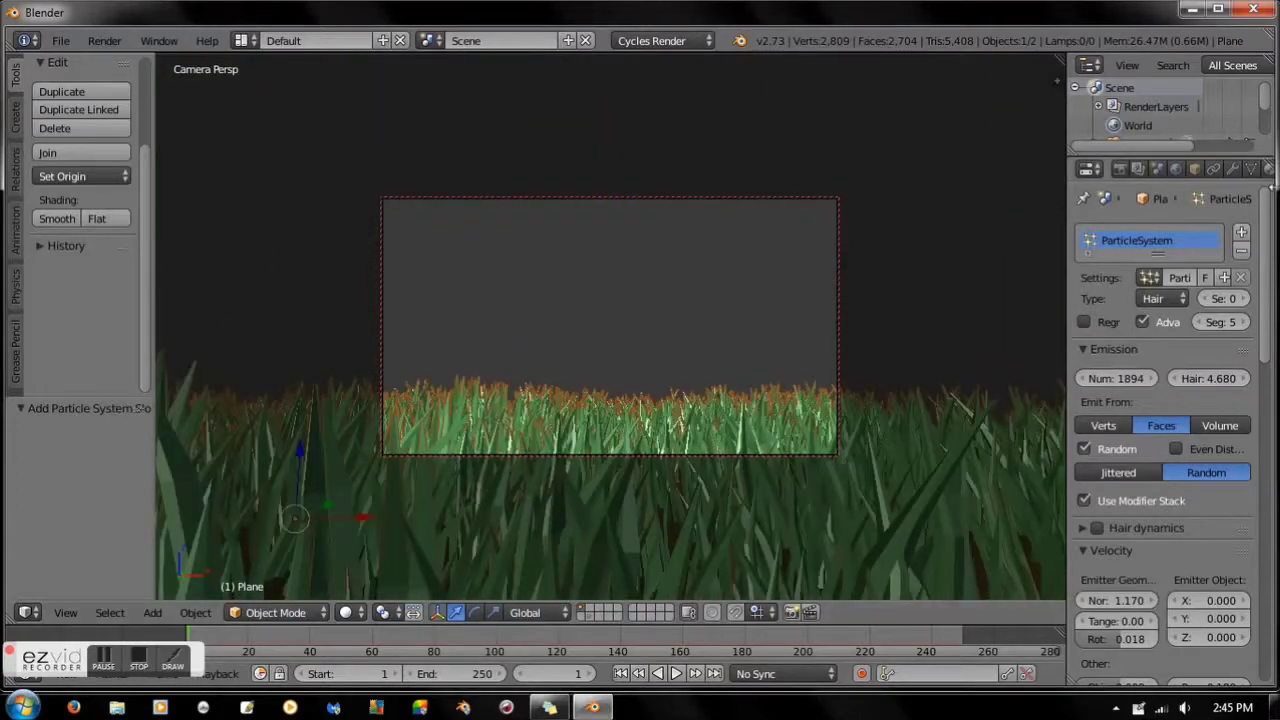
click(1149, 168)
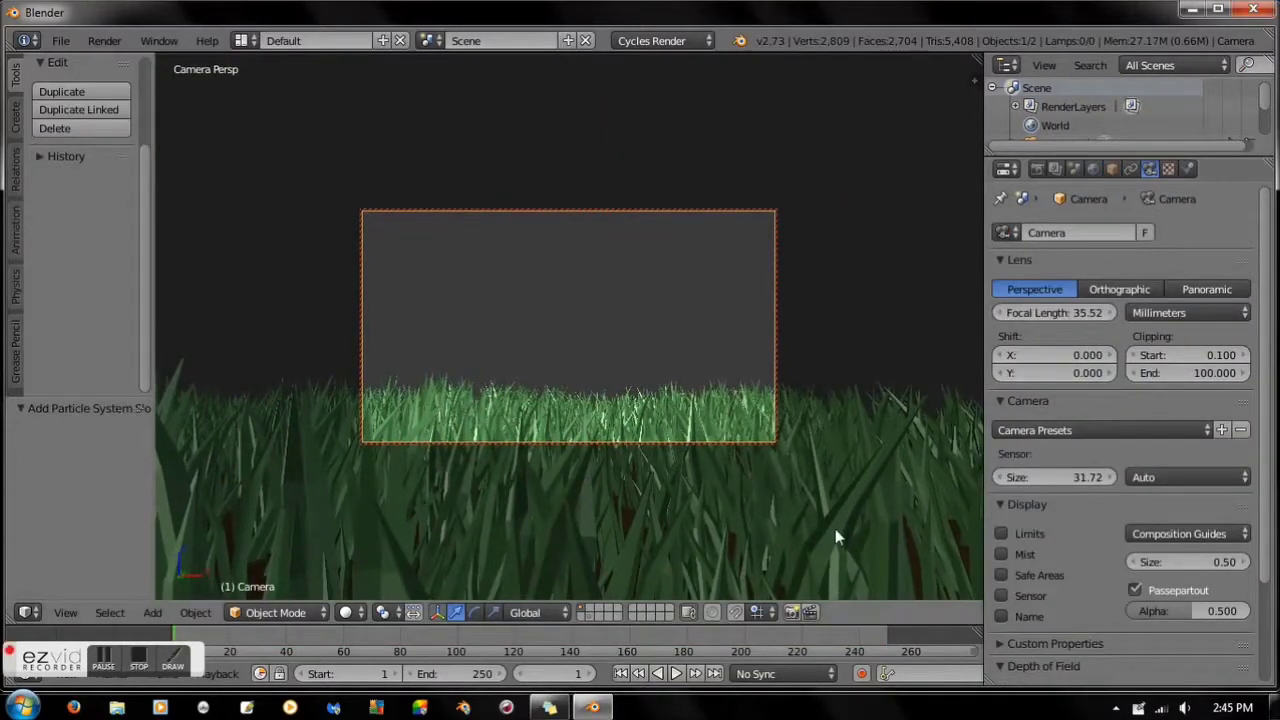
key(KP_0)
Add a plane scaled about 2 and move it along Y beside the grass field
key(KP_7)
key(shift+a)
click(429, 311)
key(s)
click(451, 410)
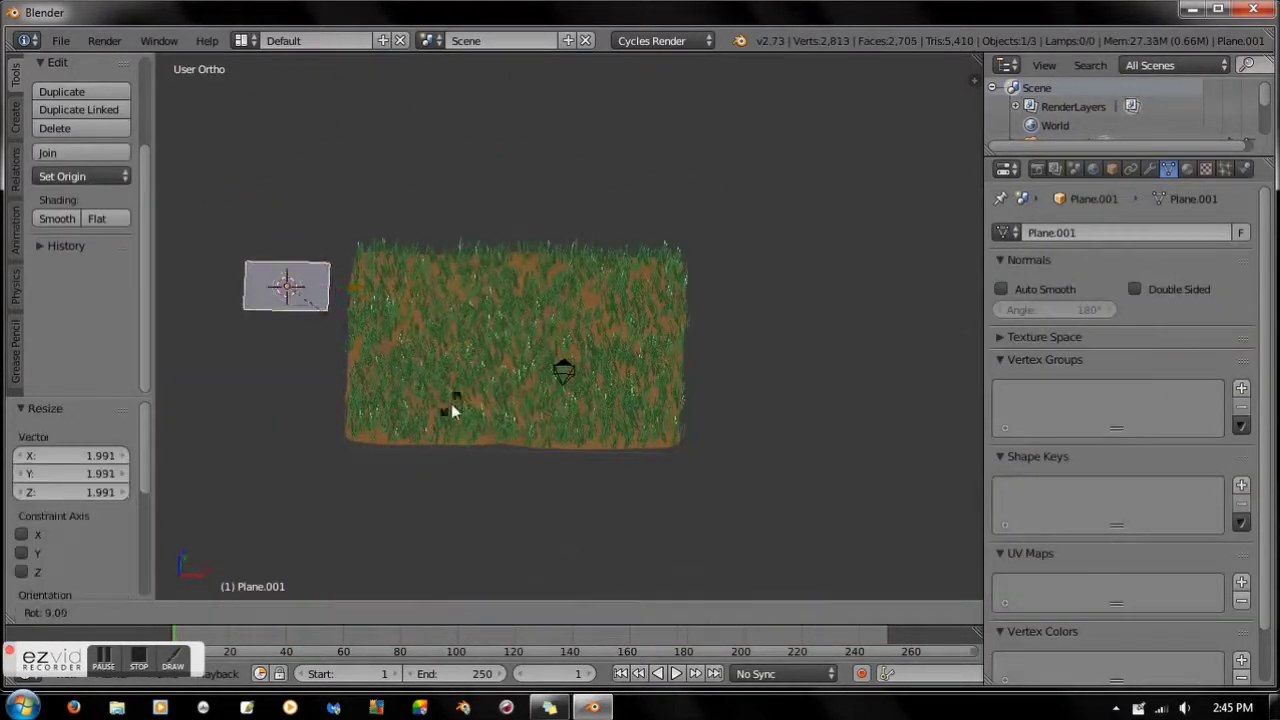
click(542, 260)
mouse_move(542, 260)
middle_down()
mouse_move(450, 240)
mouse_move(584, 418)
middle_up()
key(g)
key(y)
click(432, 244)
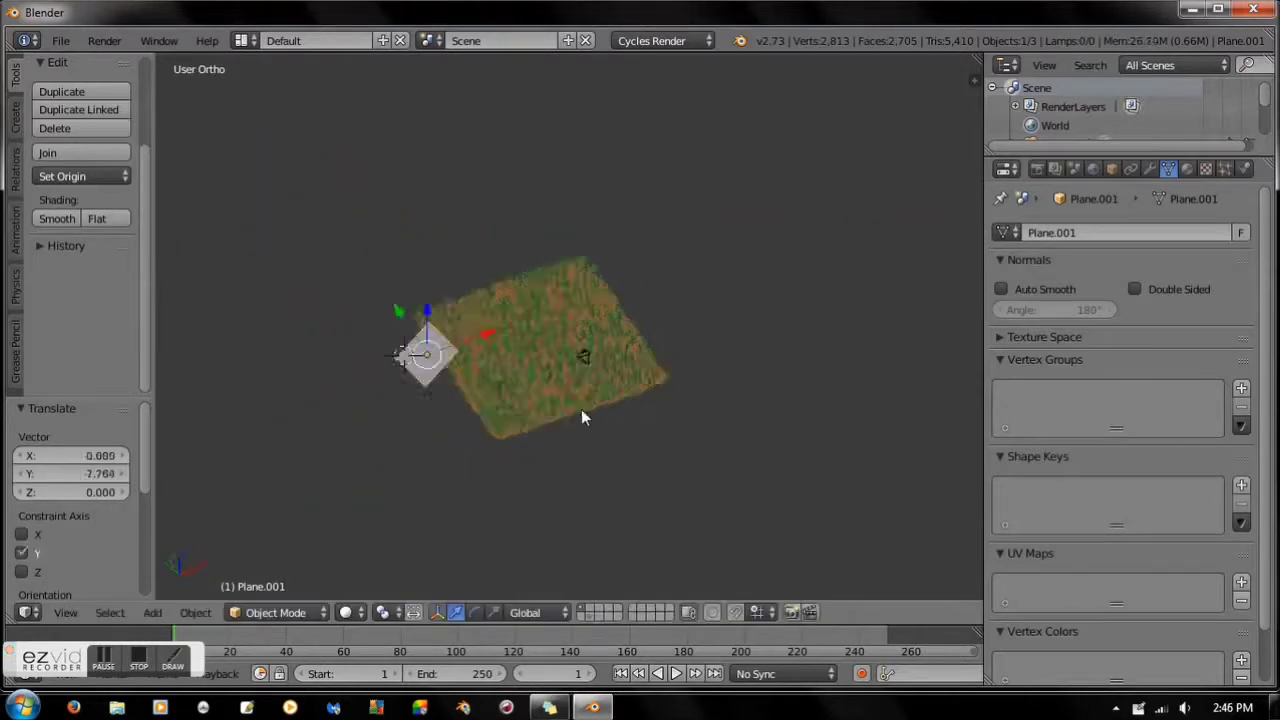
Duplicate the light plane to the right of the grass at about 0.7 size
key(shift+d)
click(856, 315)
key(s)
click(757, 383)
middle_drag(757, 383, 618, 401)
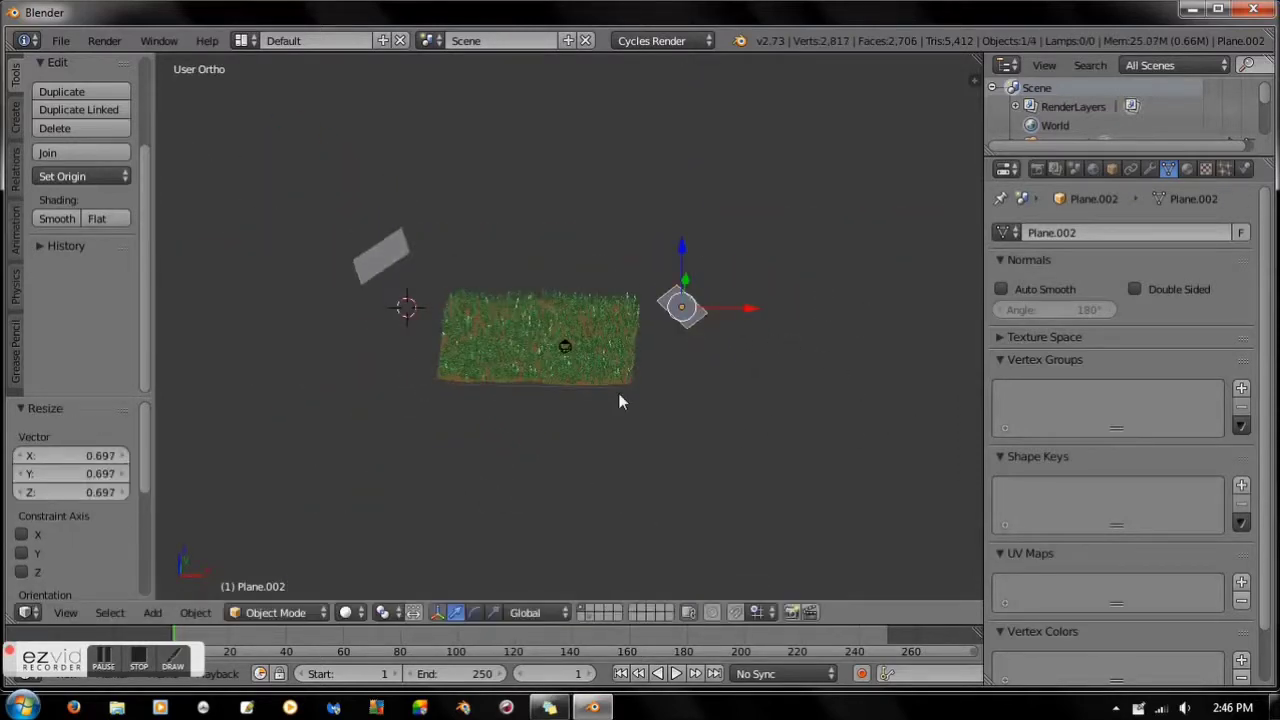
click(624, 295)
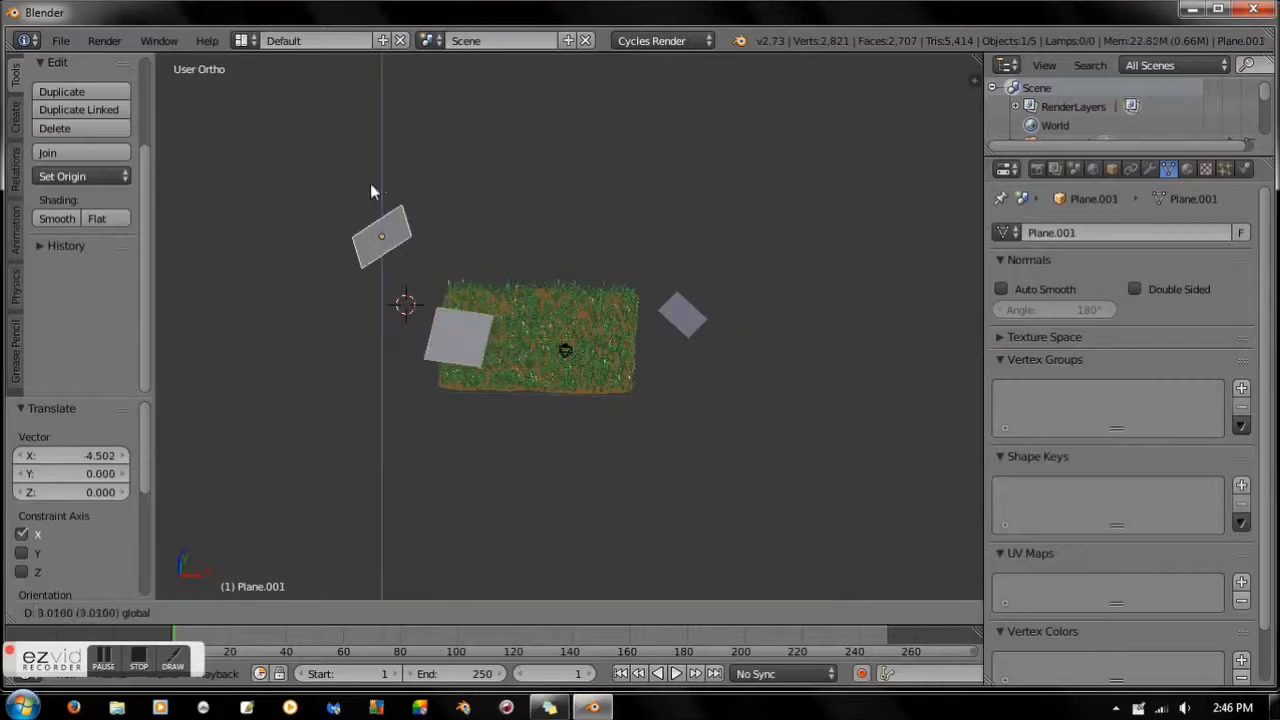
Give the first light plane a cream-tinted emission material named MainLight
right_click(380, 230)
click(1187, 169)
click(1168, 257)
click(1127, 396)
click(1085, 312)
key(Return)
click(1159, 429)
click(1148, 252)
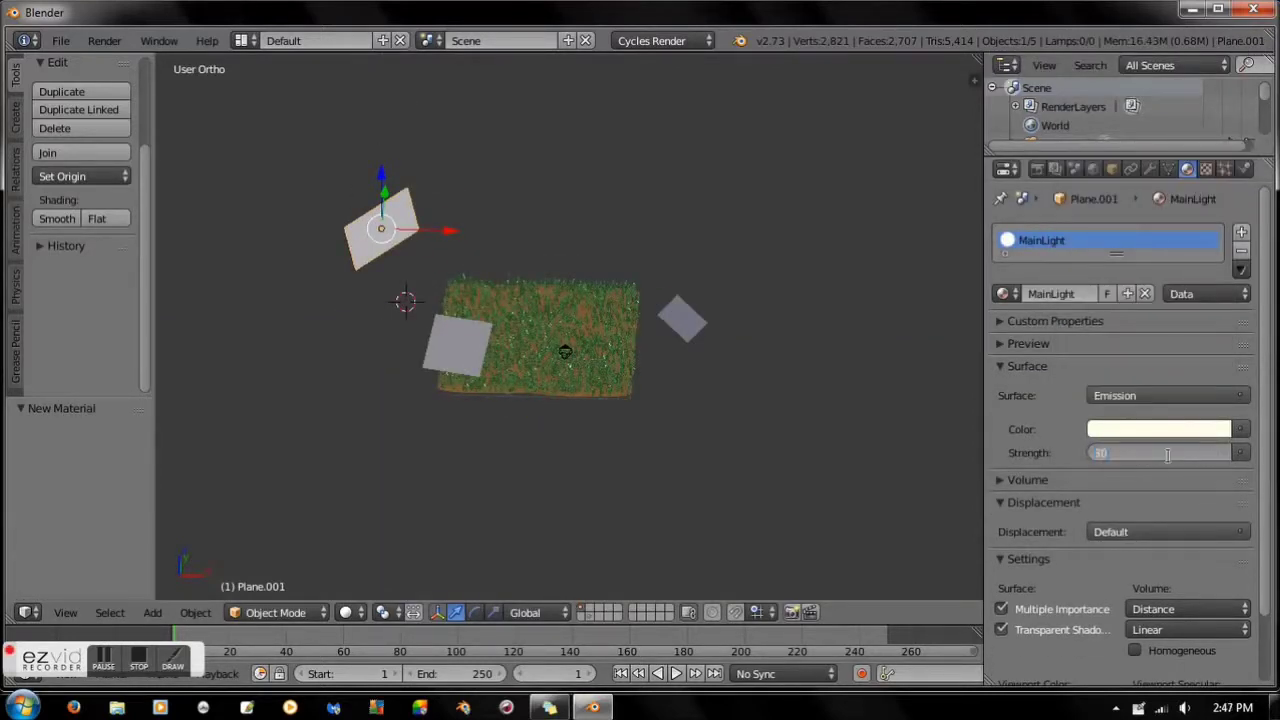
Give the plane in front of the grass an emission material for the 2ndLight
right_click(457, 345)
click(1057, 289)
click(1168, 395)
click(1085, 312)
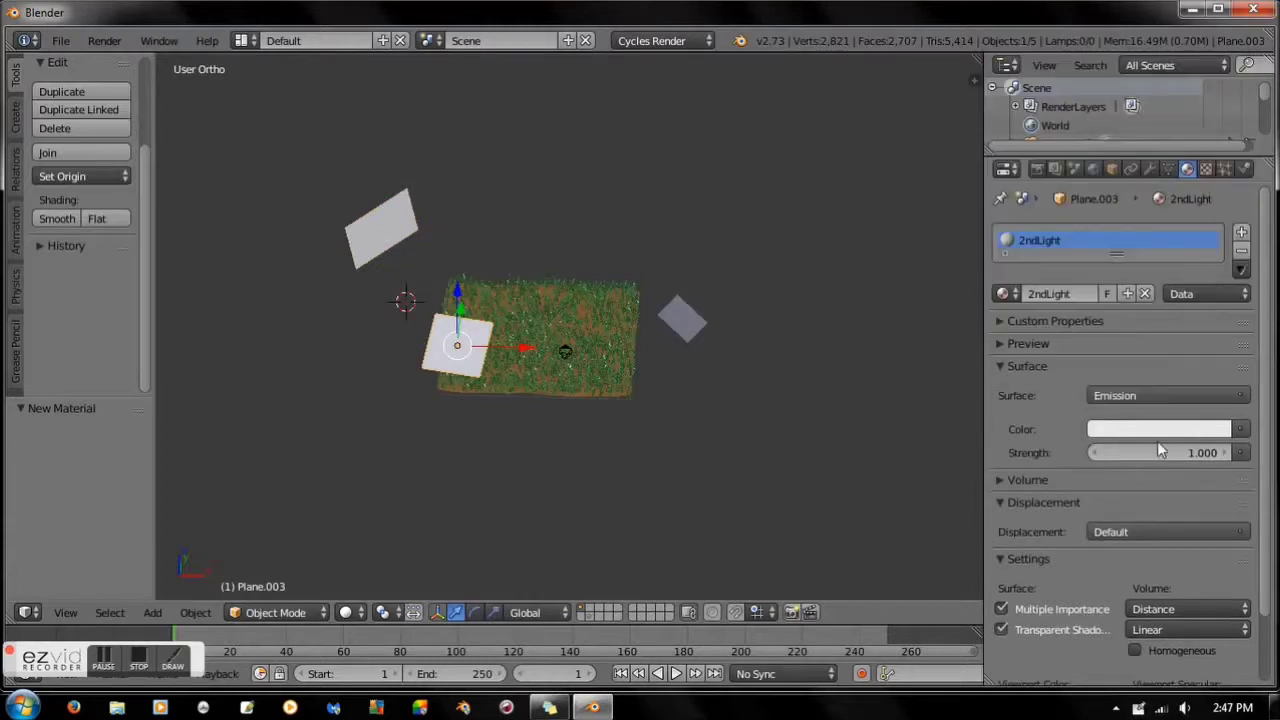
click(1165, 452)
Name the diamond plane's emission material 3rdLight, then rotate the new plane 90° upright
right_click(682, 322)
double_click(1060, 250)
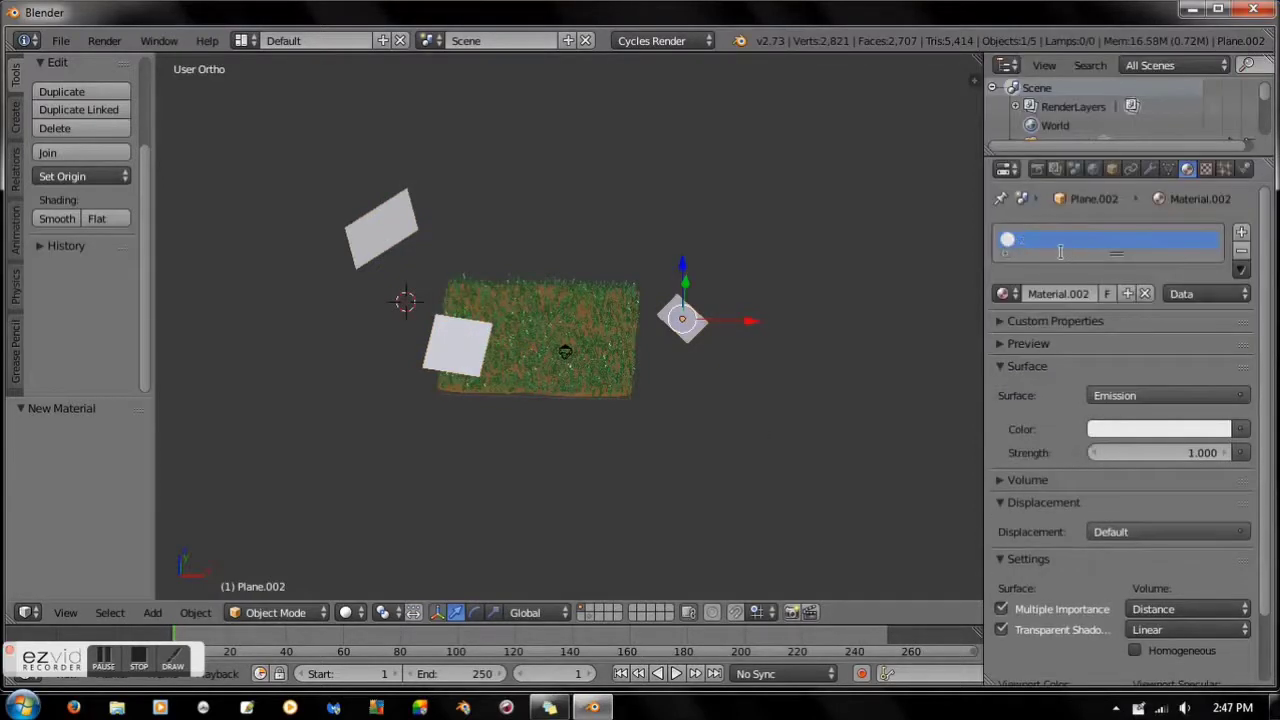
text(3rdLight)
key(Return)
click(1160, 428)
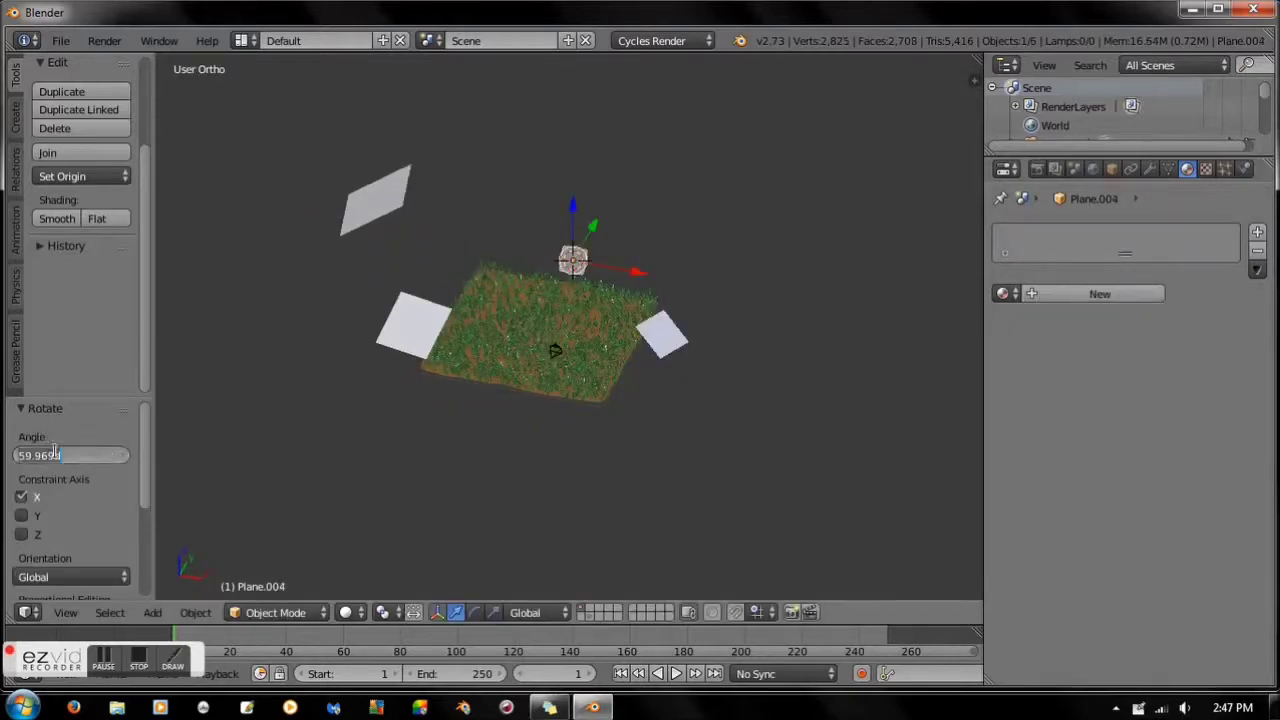
text(90)
key(Return)
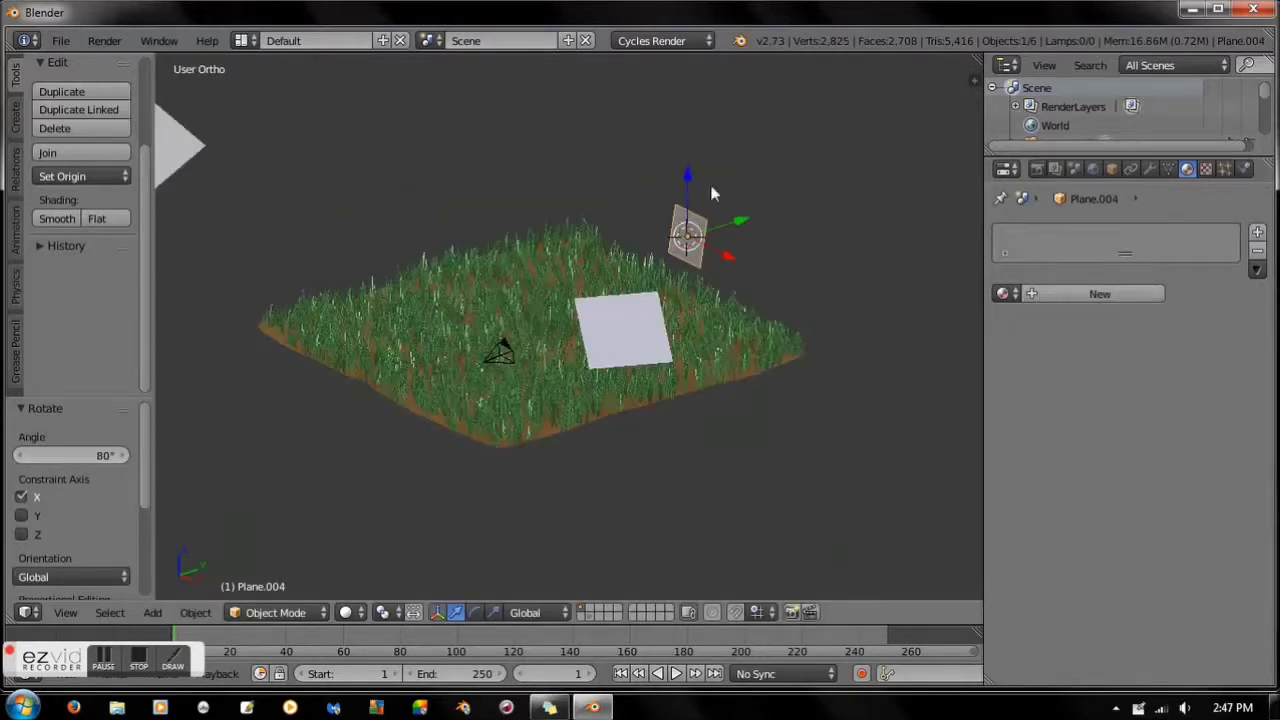
Confirm the 90° rotation and stretch the new plane vertically into a backdrop
key(KP_0)
key(s)
key(z)
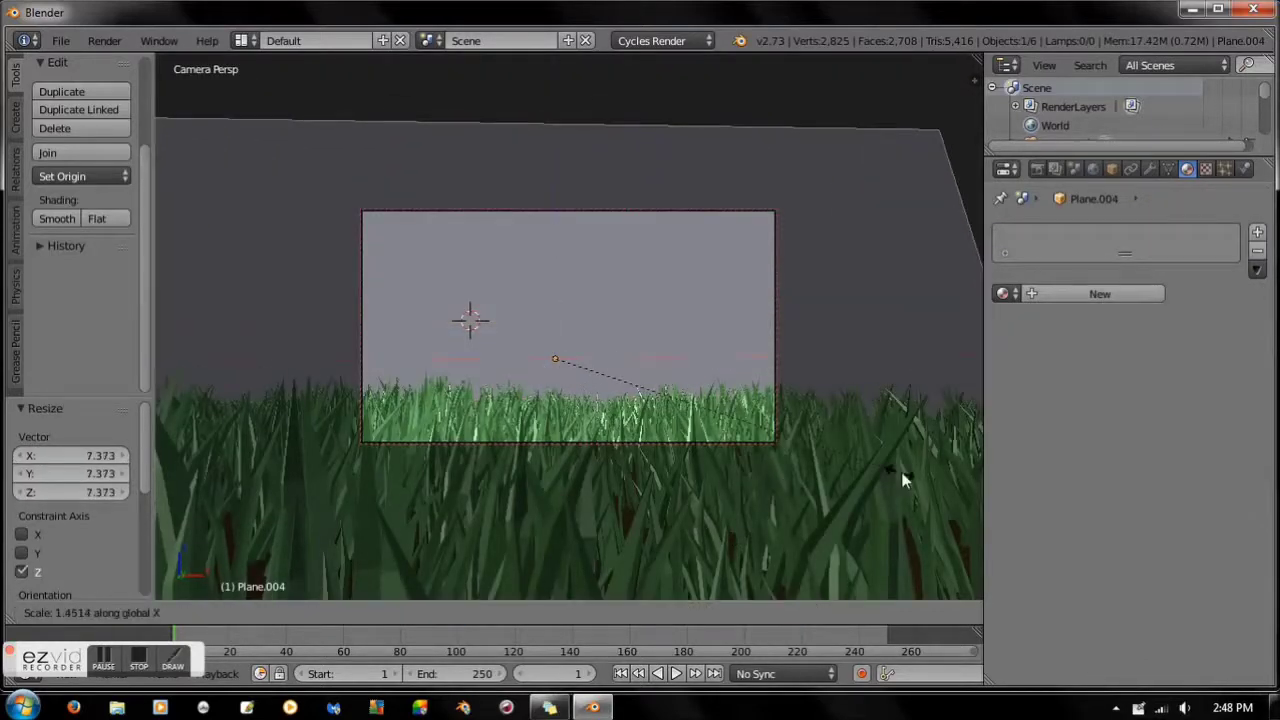
click(733, 439)
Give the backdrop a light-blue Diffuse material named Sky
click(1100, 293)
text(y)
key(Return)
click(1160, 428)
click(1135, 225)
scroll(1205, 287, down, 3)
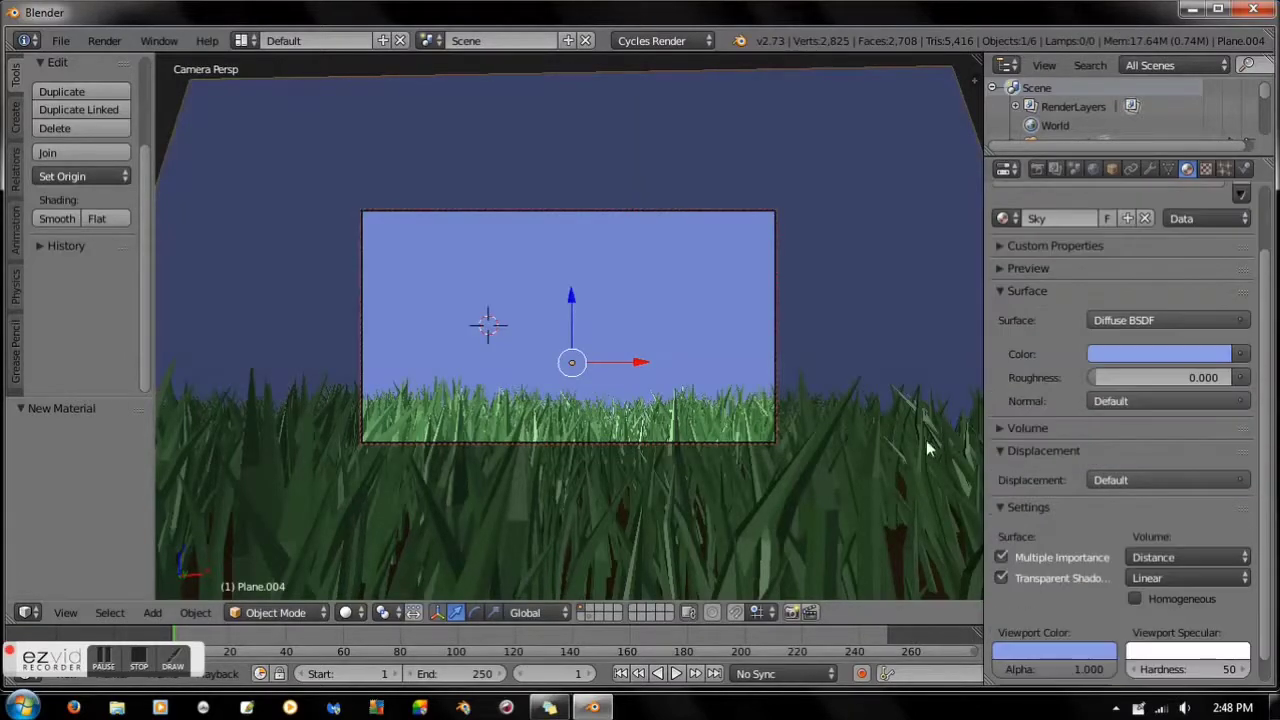
Render the scene with F12 to check the grass under blue sky
key(F12)
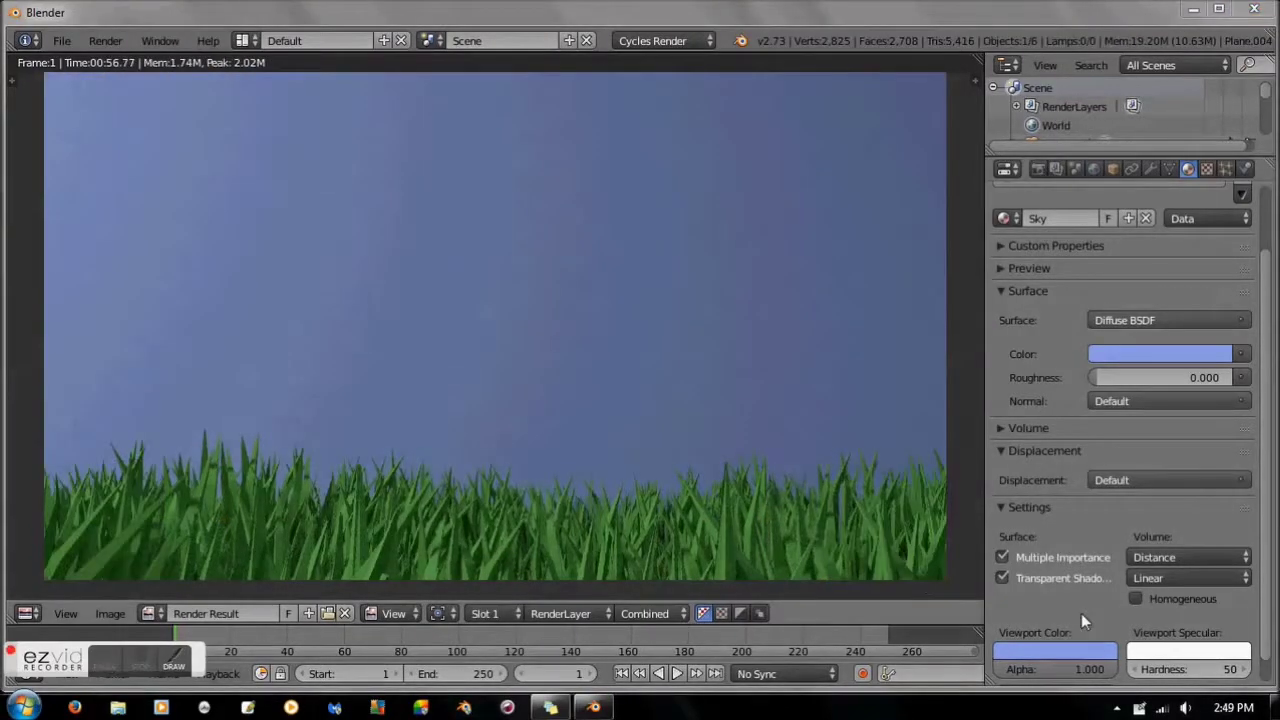
key(Escape)
middle_drag(835, 468, 542, 388)
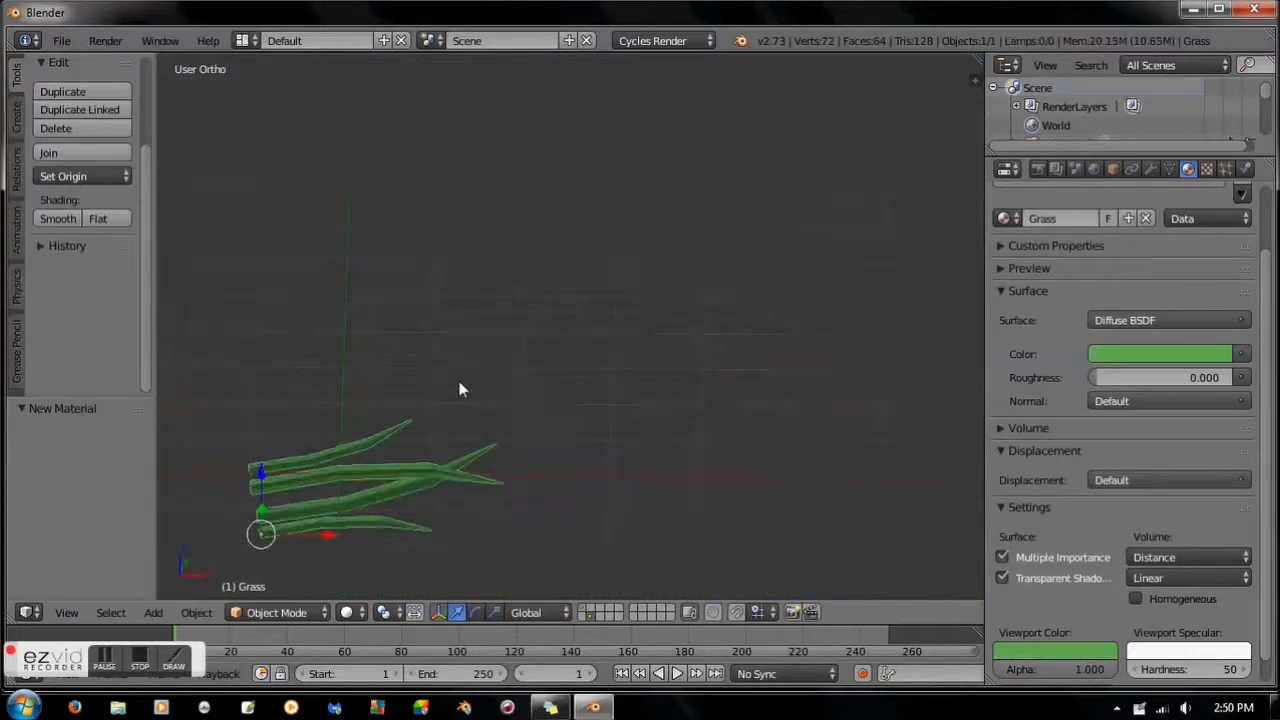
Remove the Subdivision Surface modifier from the grass blades
key(a)
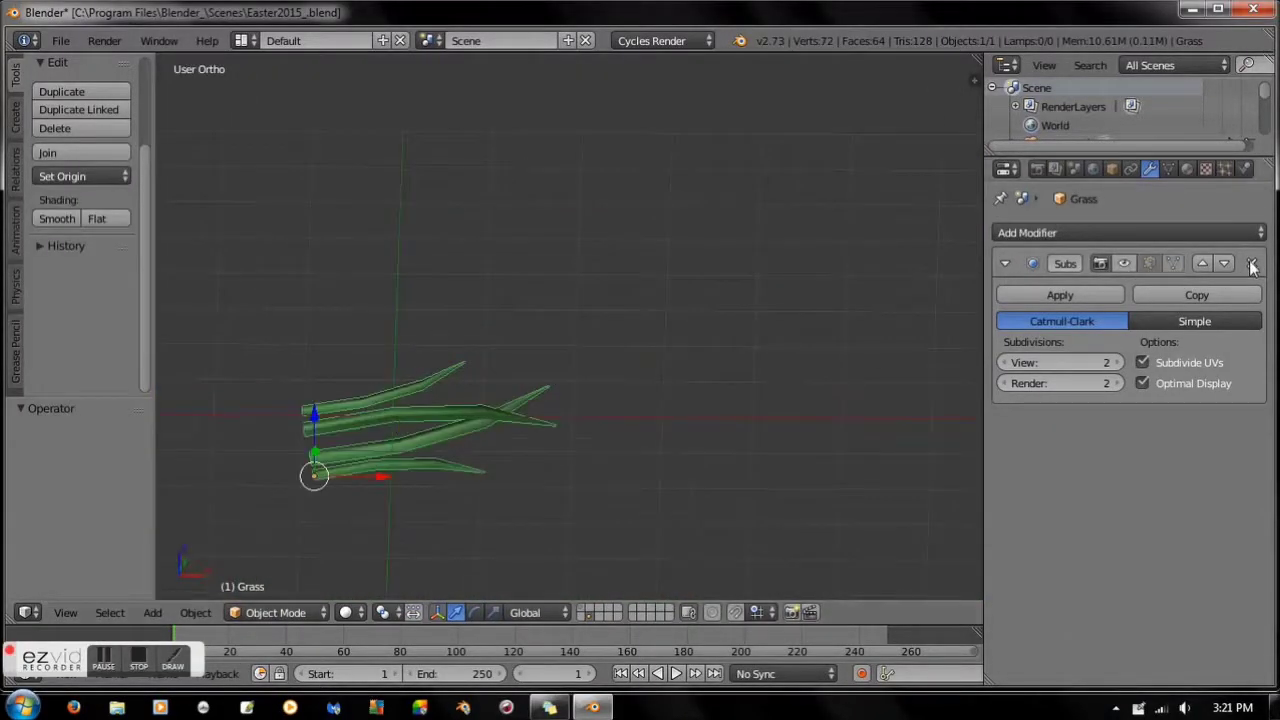
click(1251, 264)
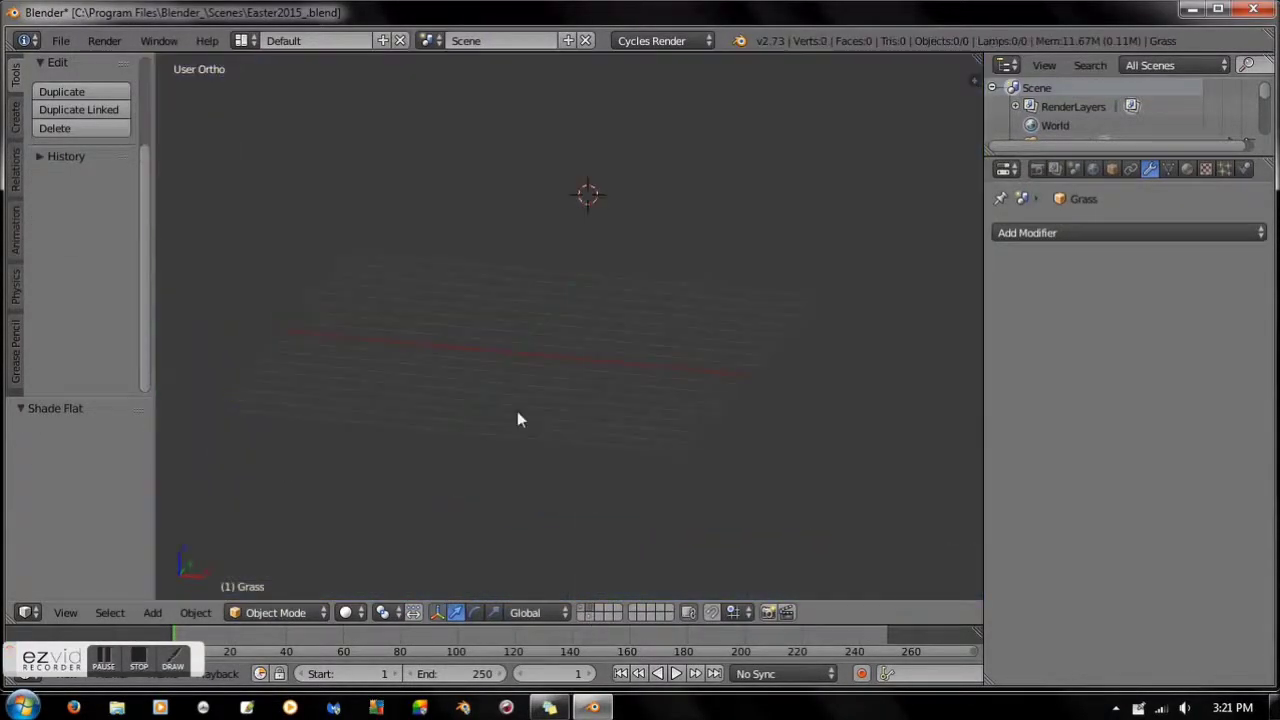
key(shift+a)
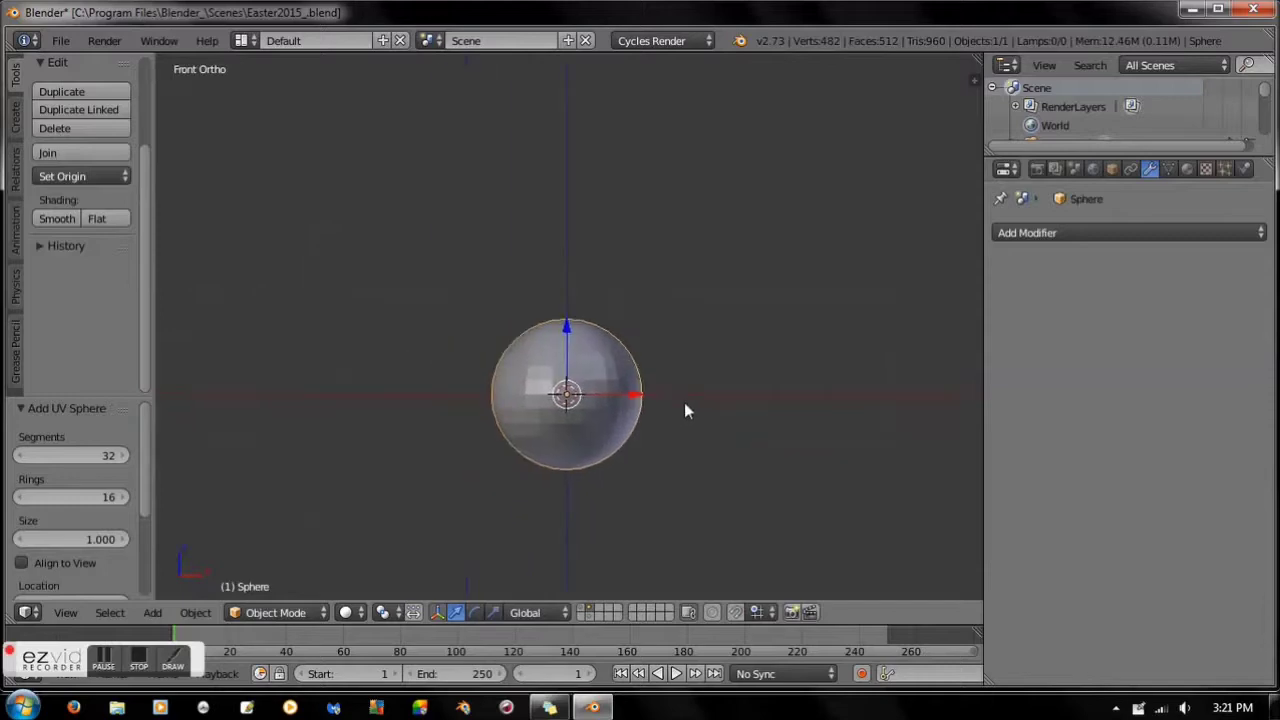
Stretch the sphere along Z and narrow it along X into an egg shape
key(s)
key(z)
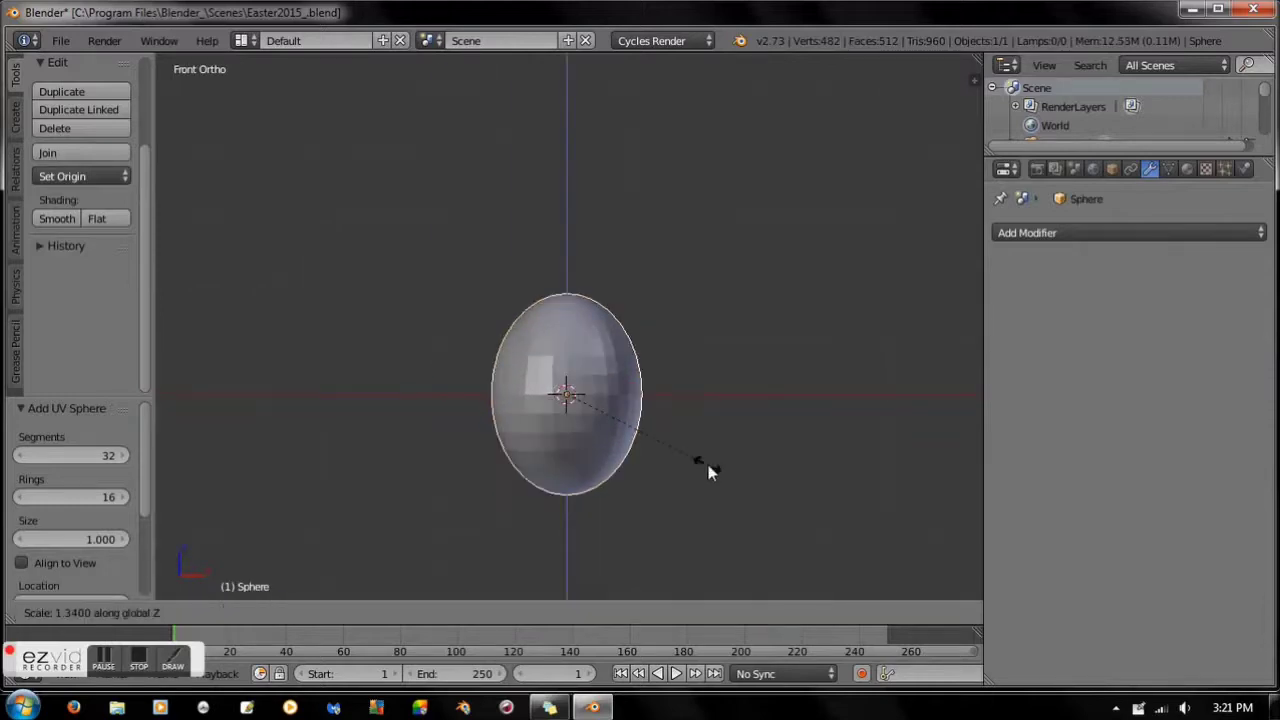
click(702, 446)
middle_drag(702, 446, 620, 392)
key(s)
key(x)
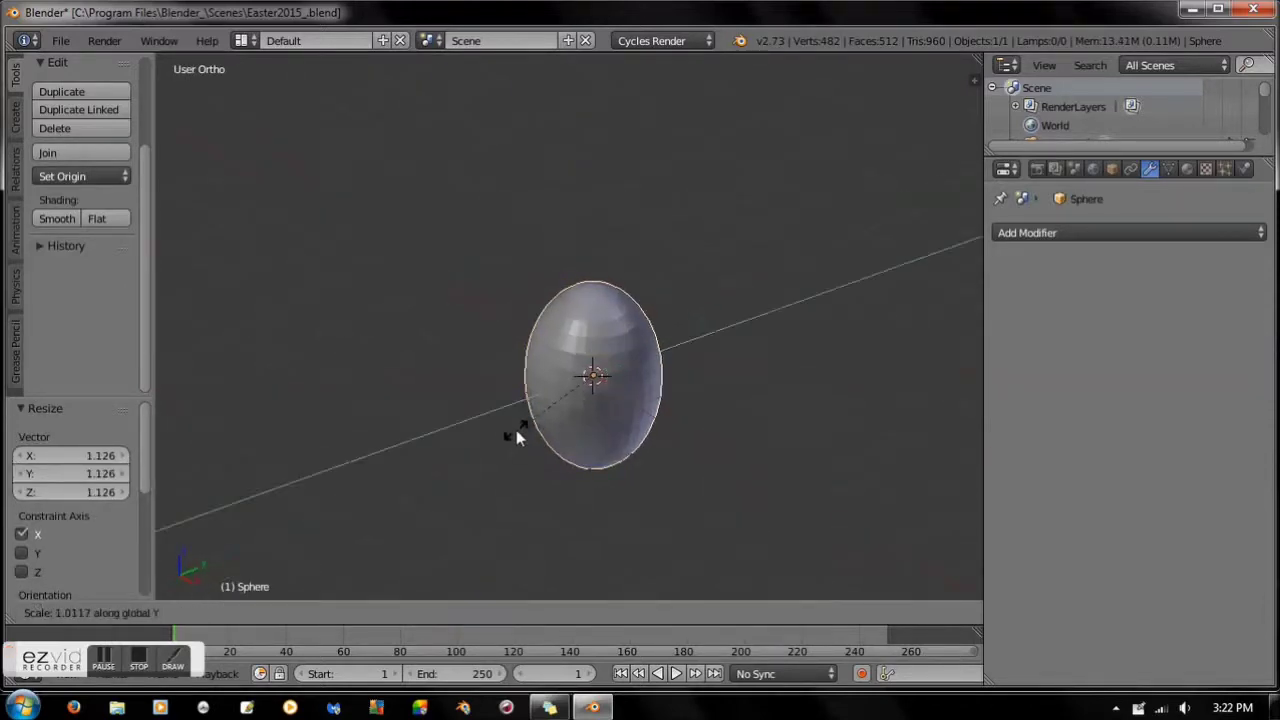
click(619, 410)
key(KP_1)
Delete the faces around both egg poles and add a level-2 Subdivision Surface modifier
key(Tab)
key(KP_7)
key(a)
scroll(561, 446, up, 5)
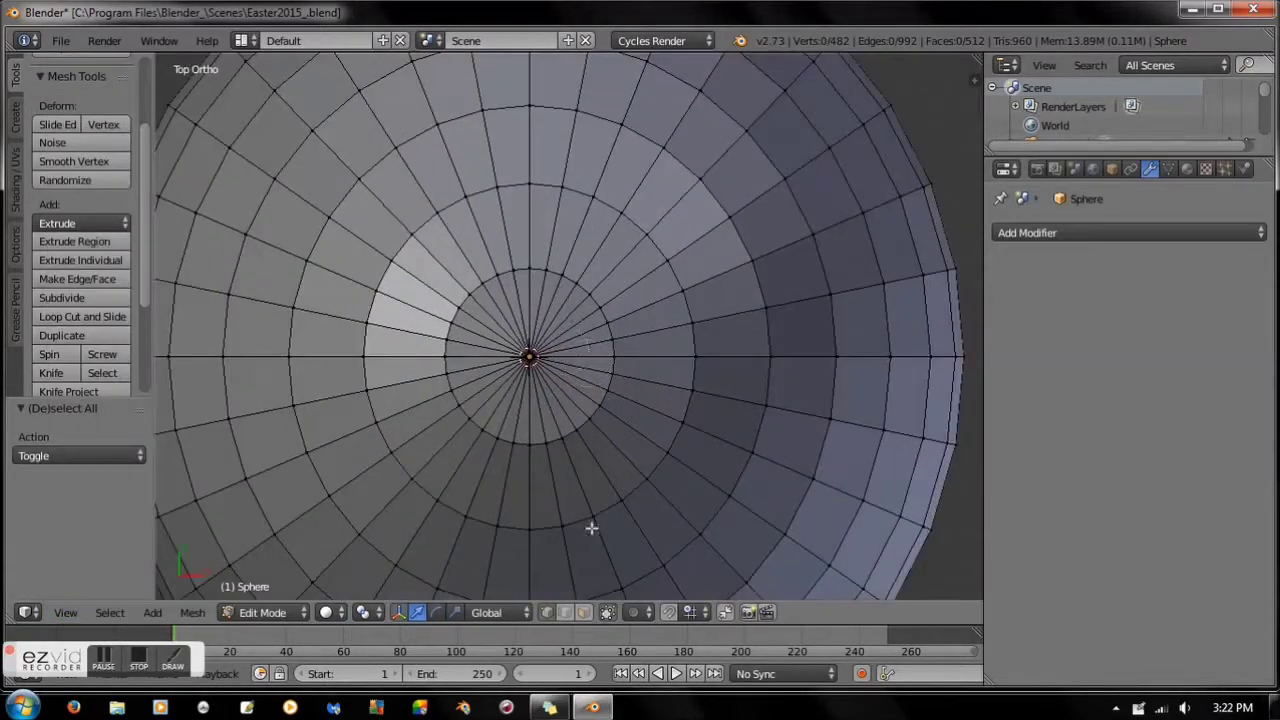
key(x)
click(537, 366)
key(ctrl+KP_7)
right_click(530, 296)
key(ctrl+KP_Add)
key(x)
click(537, 288)
middle_drag(537, 288, 600, 380)
scroll(600, 380, down, 5)
key(Tab)
key(ctrl+2)
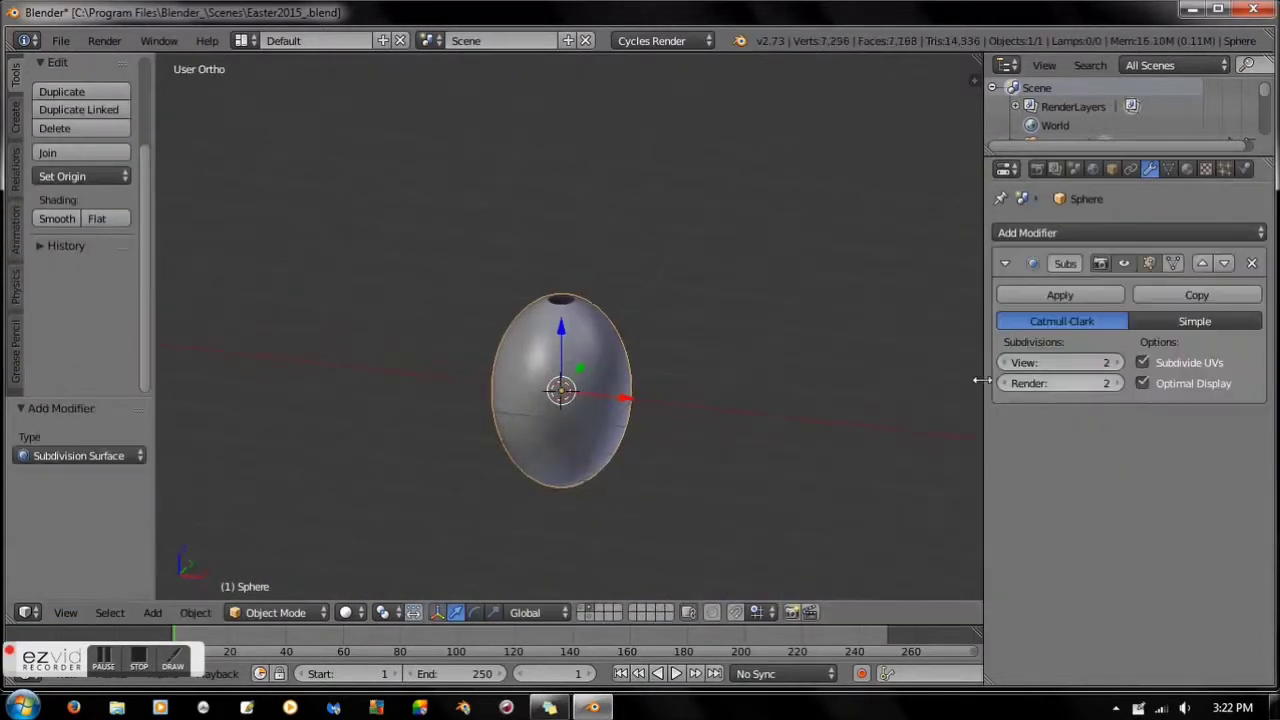
Rebuild the pole hole by extruding its edge ring and scaling it inward
key(Tab)
scroll(569, 311, up, 5)
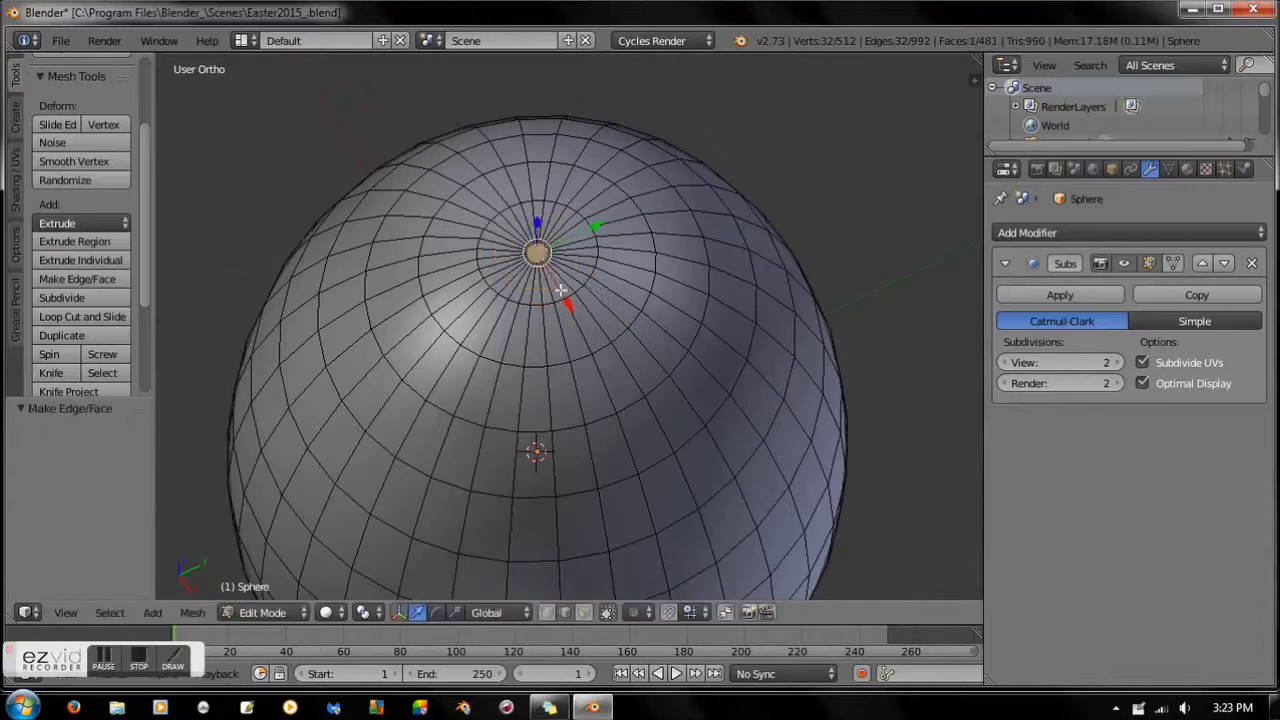
click(65, 612)
click(149, 509)
key(e)
key(Escape)
key(s)
click(567, 371)
key(a)
key(KP_1)
scroll(623, 349, down, 4)
scroll(716, 440, down, 2)
Project the egg's UVs from the front view and show an image editor alongside
drag(979, 61, 650, 405)
scroll(503, 383, up, 3)
key(a)
key(u)
click(422, 419)
click(670, 612)
click(694, 363)
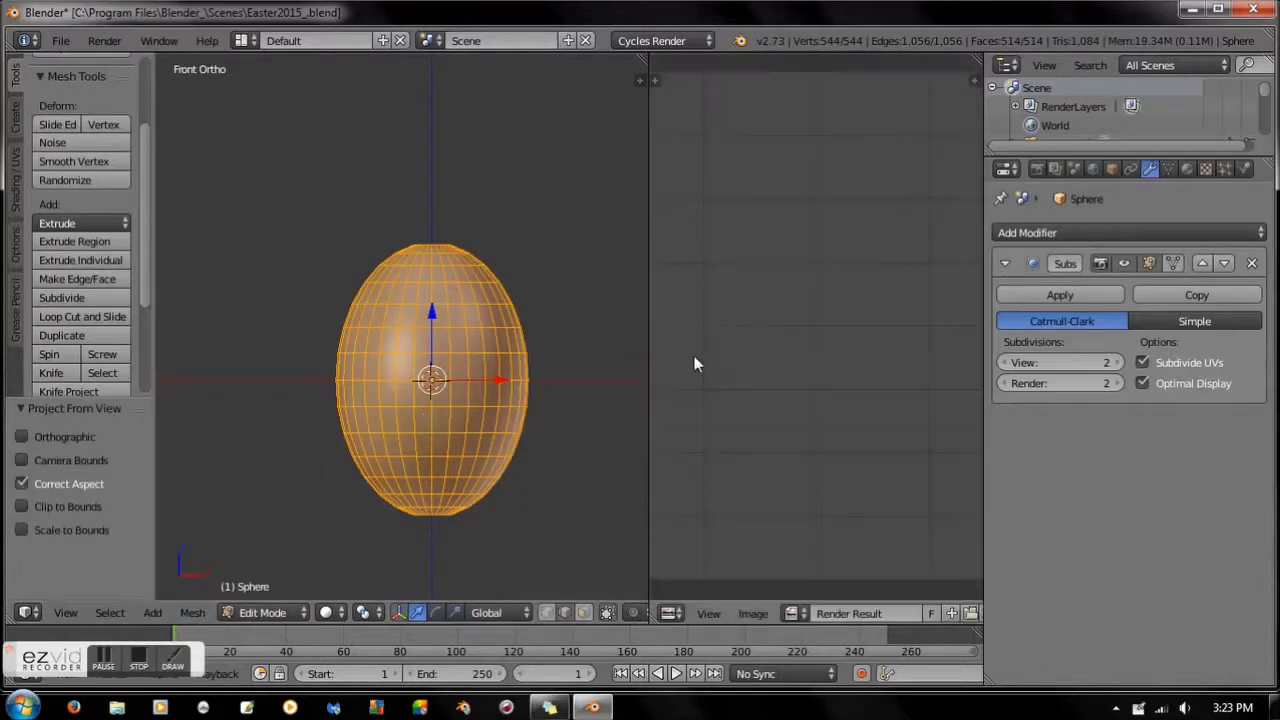
Load Easter3.png as the egg's UV image and scale the UVs over it
key(alt+o)
click(644, 197)
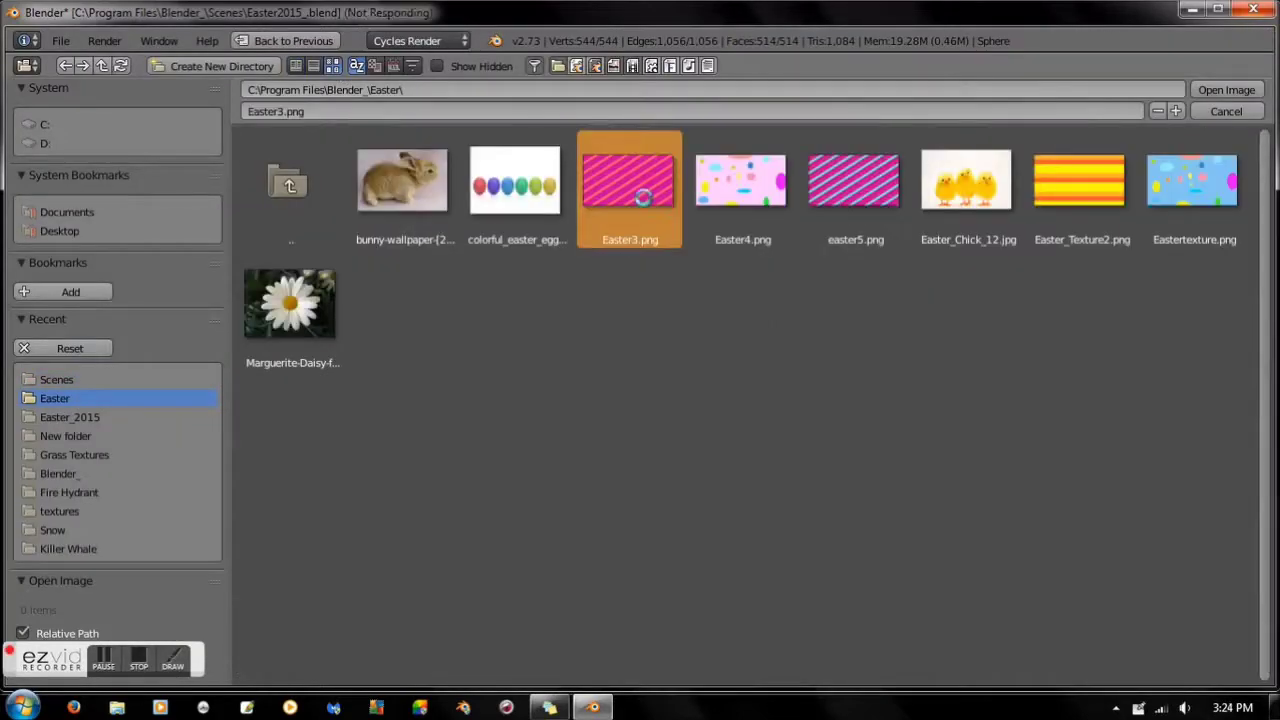
double_click(644, 197)
scroll(730, 427, down, 2)
key(s)
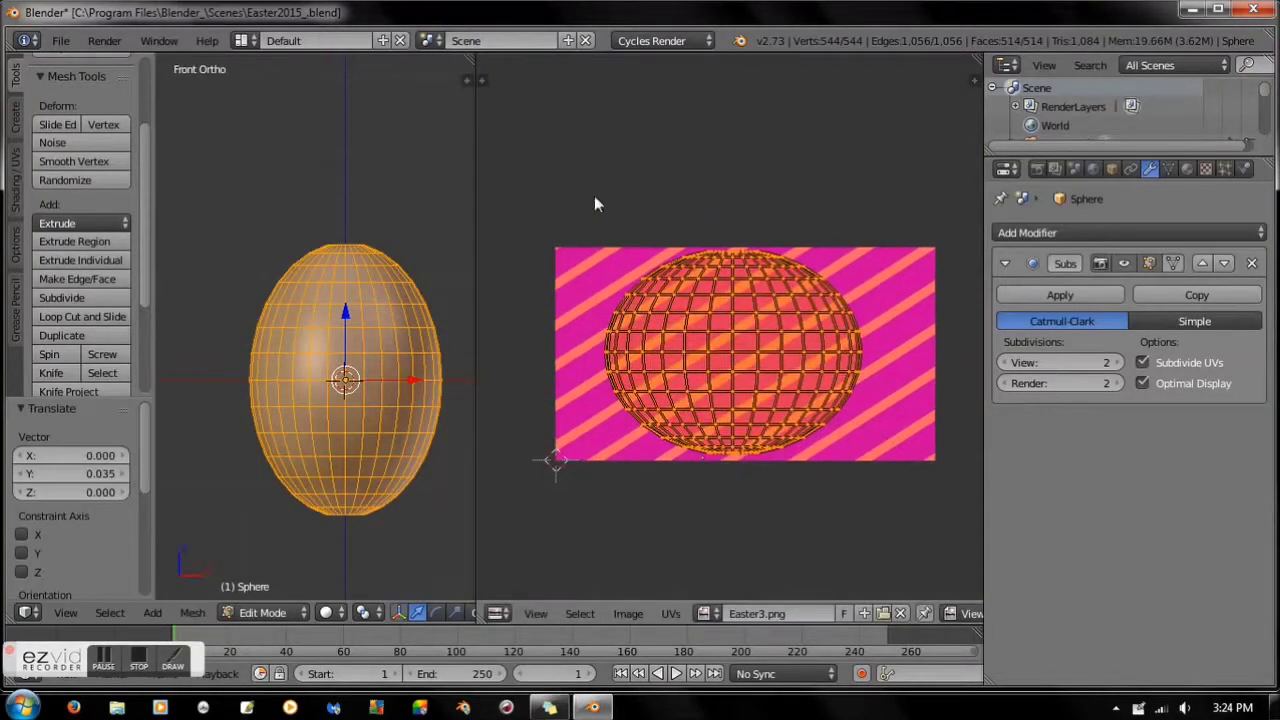
Split off a Node Editor area and create a new material for the egg
drag(975, 80, 900, 320)
drag(760, 300, 578, 300)
click(597, 308)
click(640, 538)
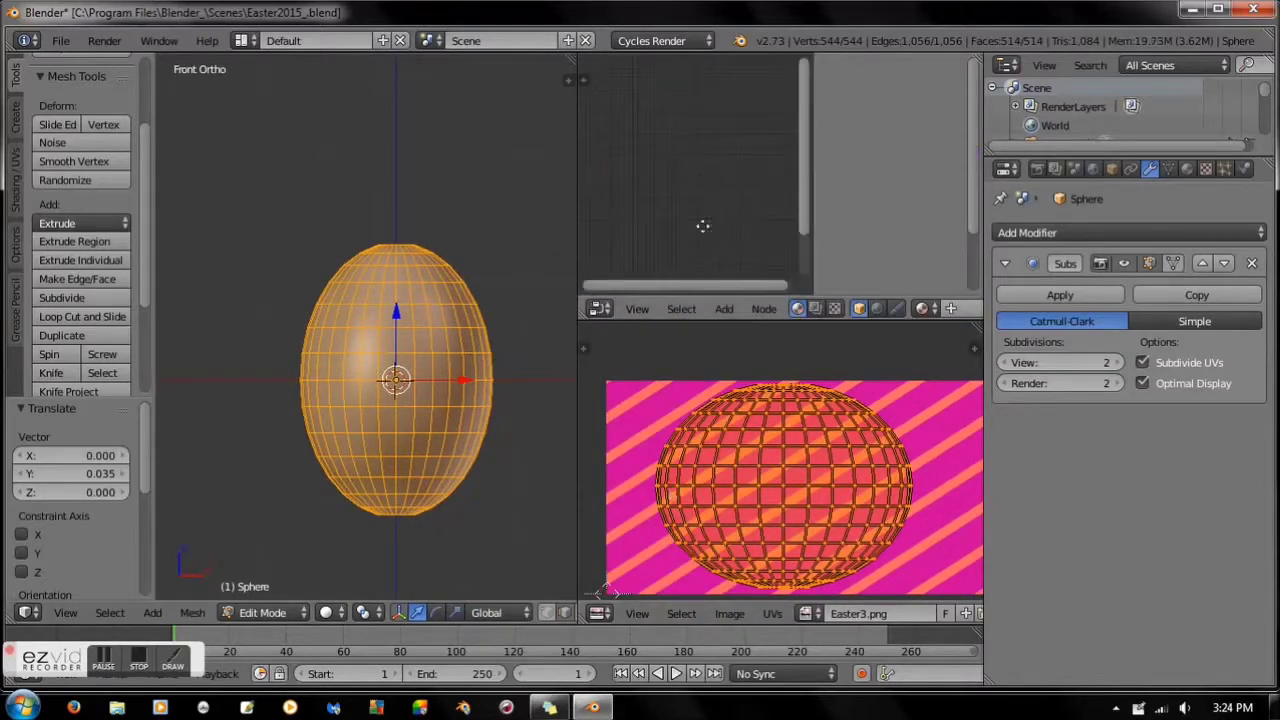
click(945, 308)
drag(517, 152, 302, 152)
scroll(700, 200, up, 2)
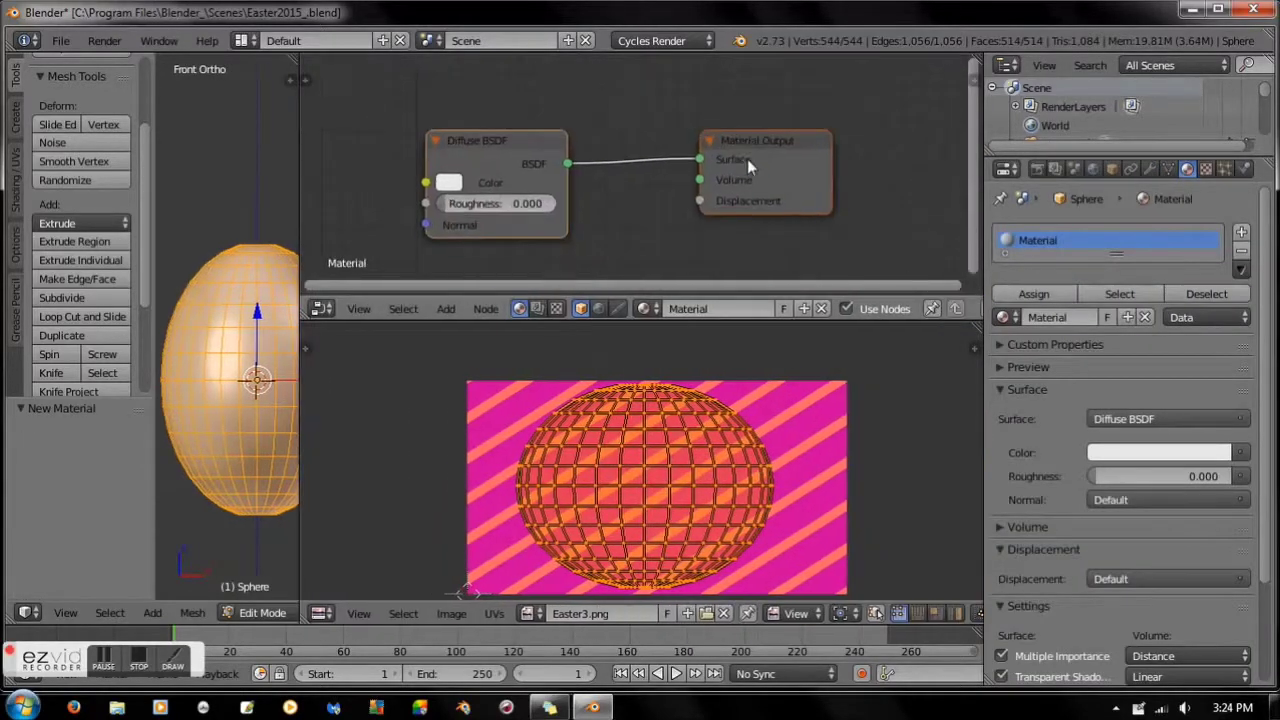
Add Mix Shader, Glossy BSDF and Image Texture nodes, loading Easter3.png into the texture
key(shift+a)
click(720, 200)
click(650, 95)
key(shift+a)
click(589, 270)
click(485, 230)
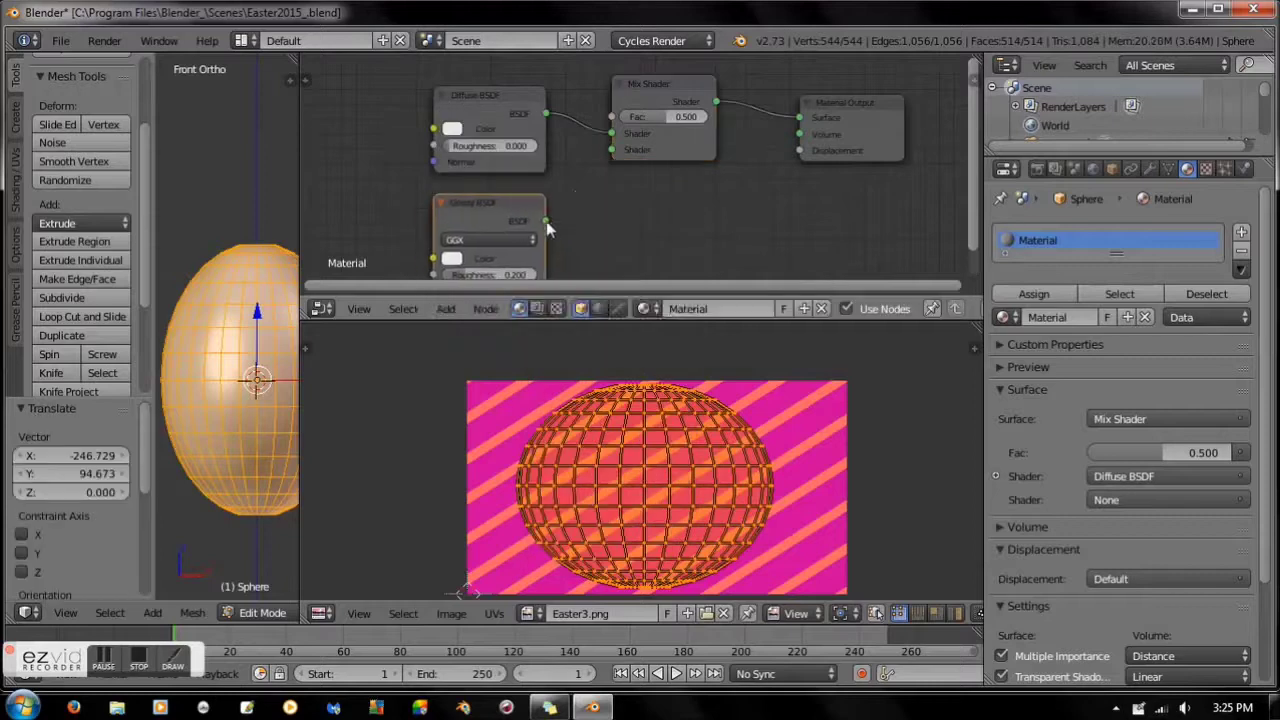
key(shift+a)
click(493, 200)
key(f)
click(458, 176)
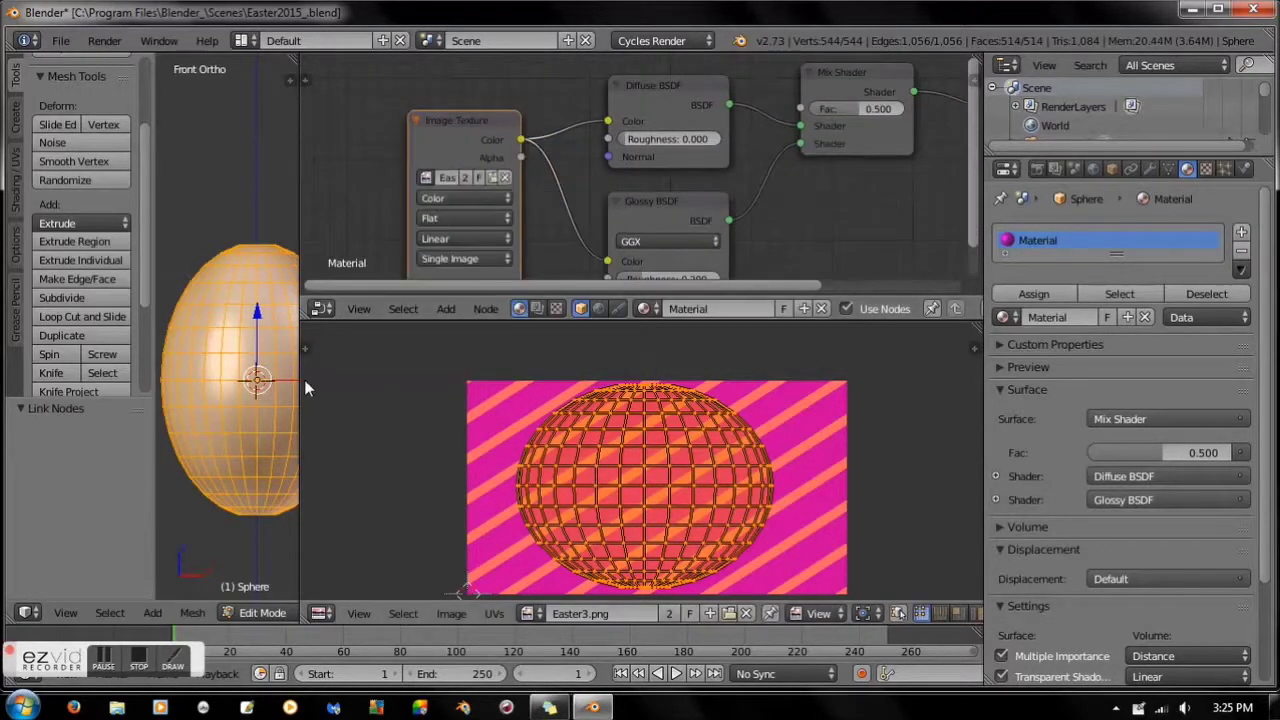
Show the textured egg in Object Mode from the front view
drag(302, 379, 498, 379)
key(alt+z)
key(Tab)
key(KP_1)
scroll(270, 365, down, 2)
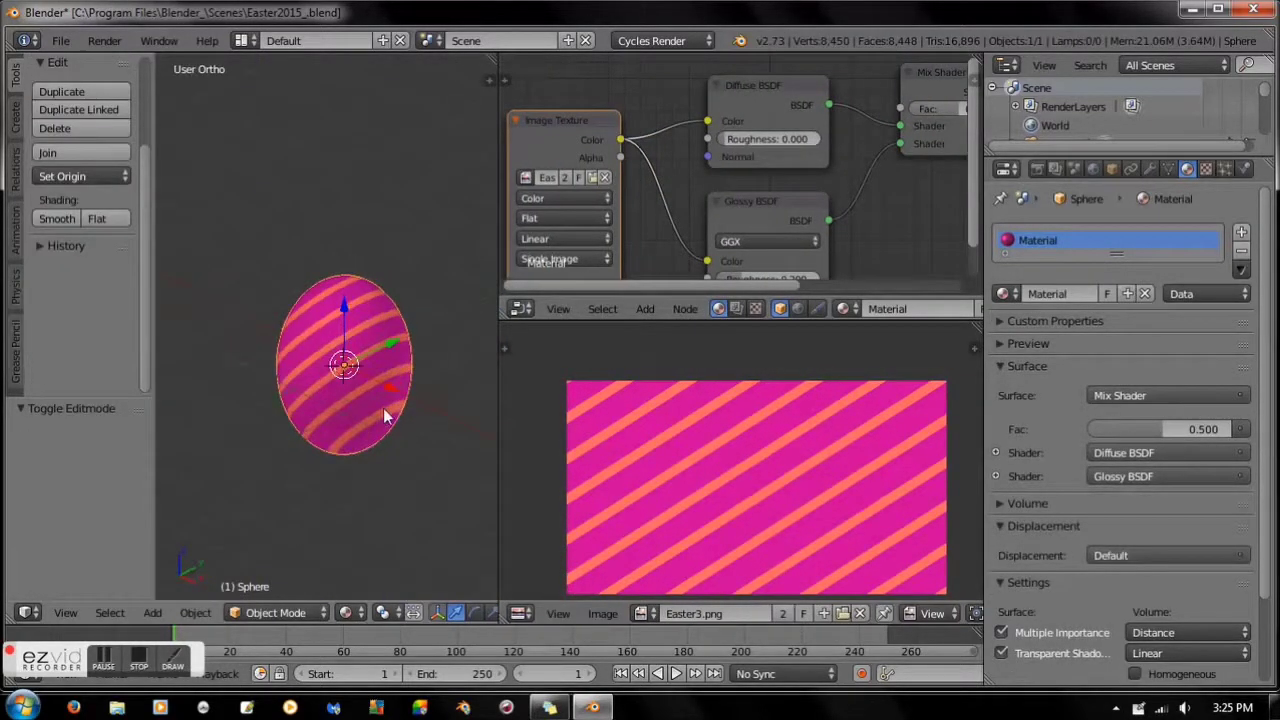
Duplicate the egg along X to build a row of five eggs
key(shift+d)
key(x)
click(462, 391)
key(shift+d)
click(547, 406)
key(shift+d)
key(x)
click(600, 400)
scroll(302, 350, down, 2)
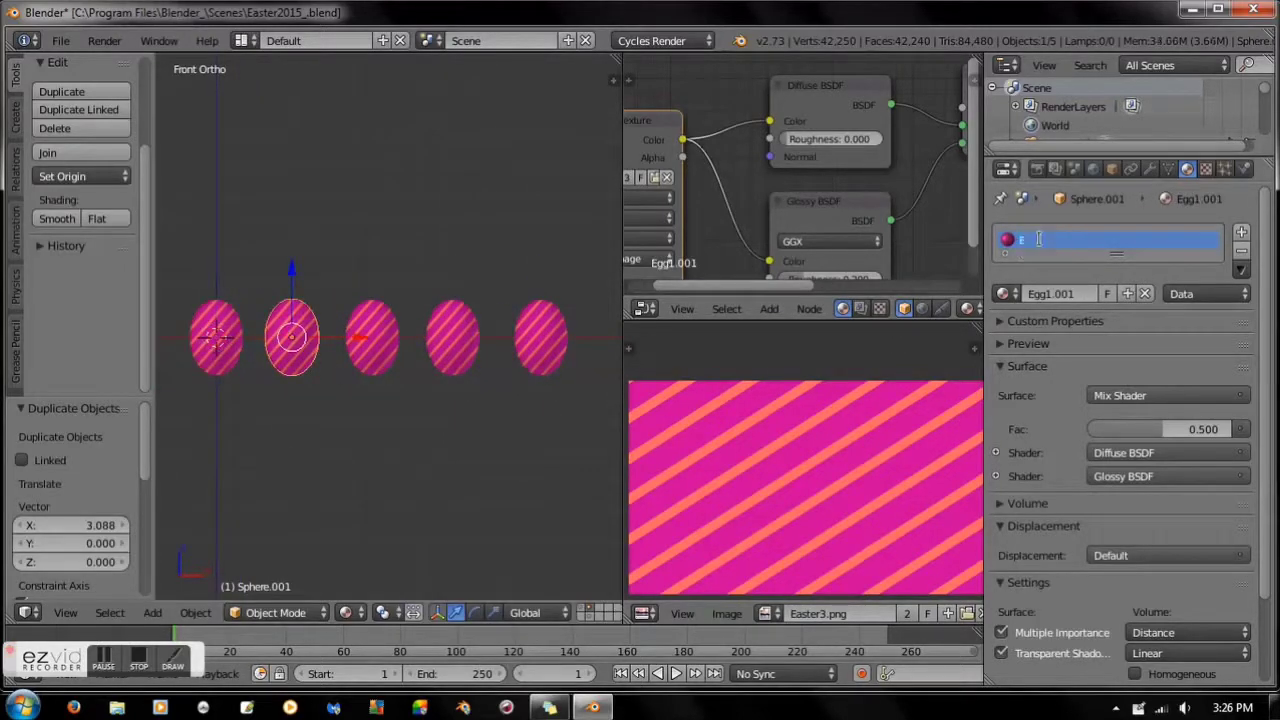
Give eggs their own images: Easter4.png on one, a yellow-orange striped texture on another
click(630, 207)
click(737, 240)
click(742, 205)
double_click(742, 205)
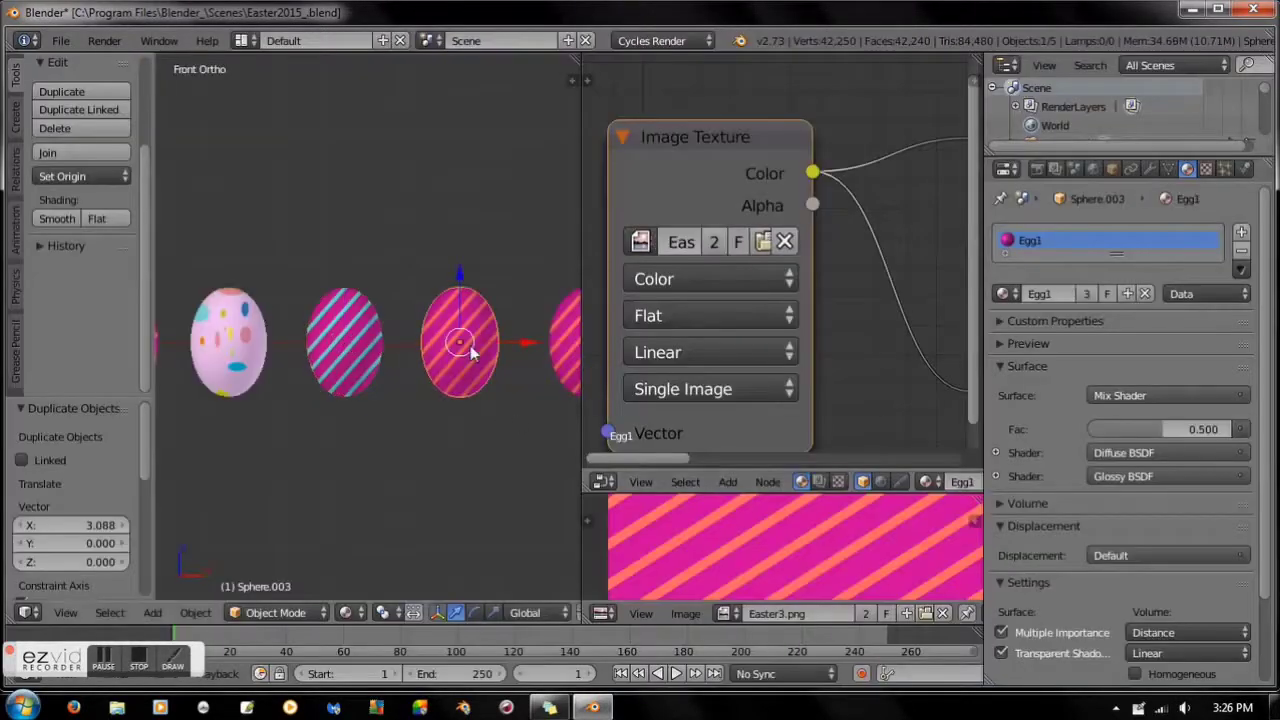
click(788, 243)
click(788, 243)
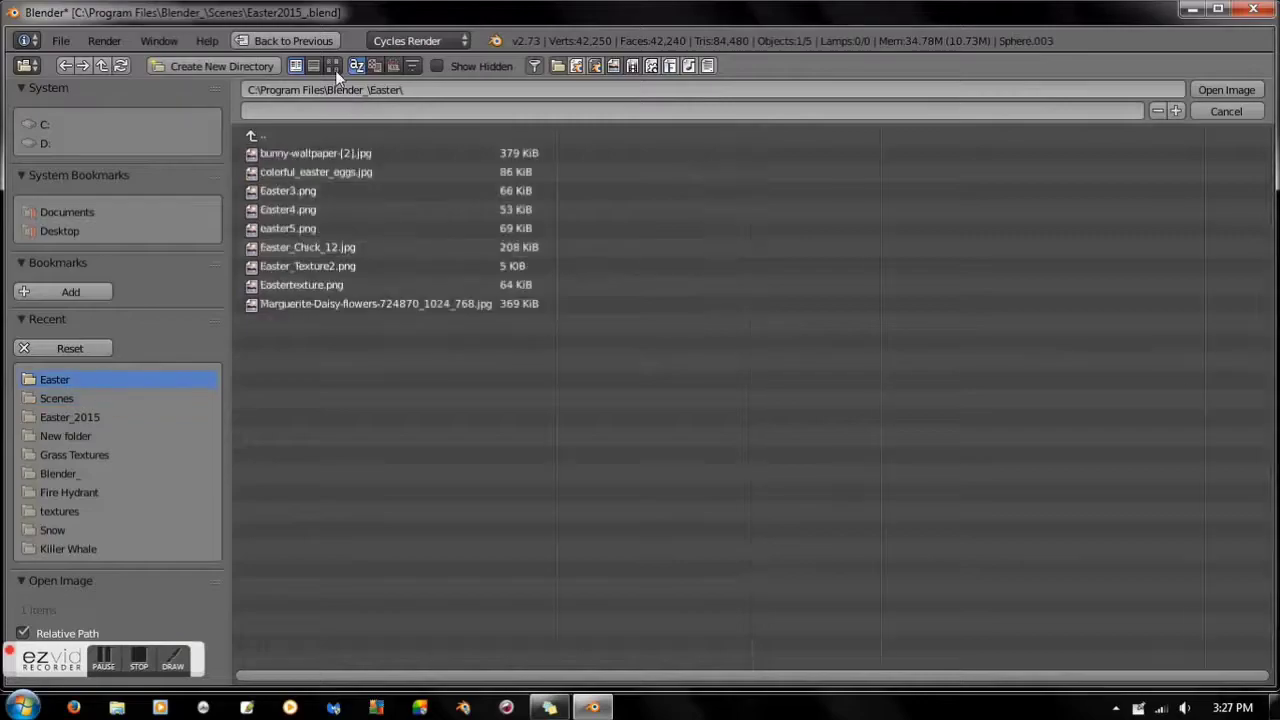
click(1080, 185)
key(Return)
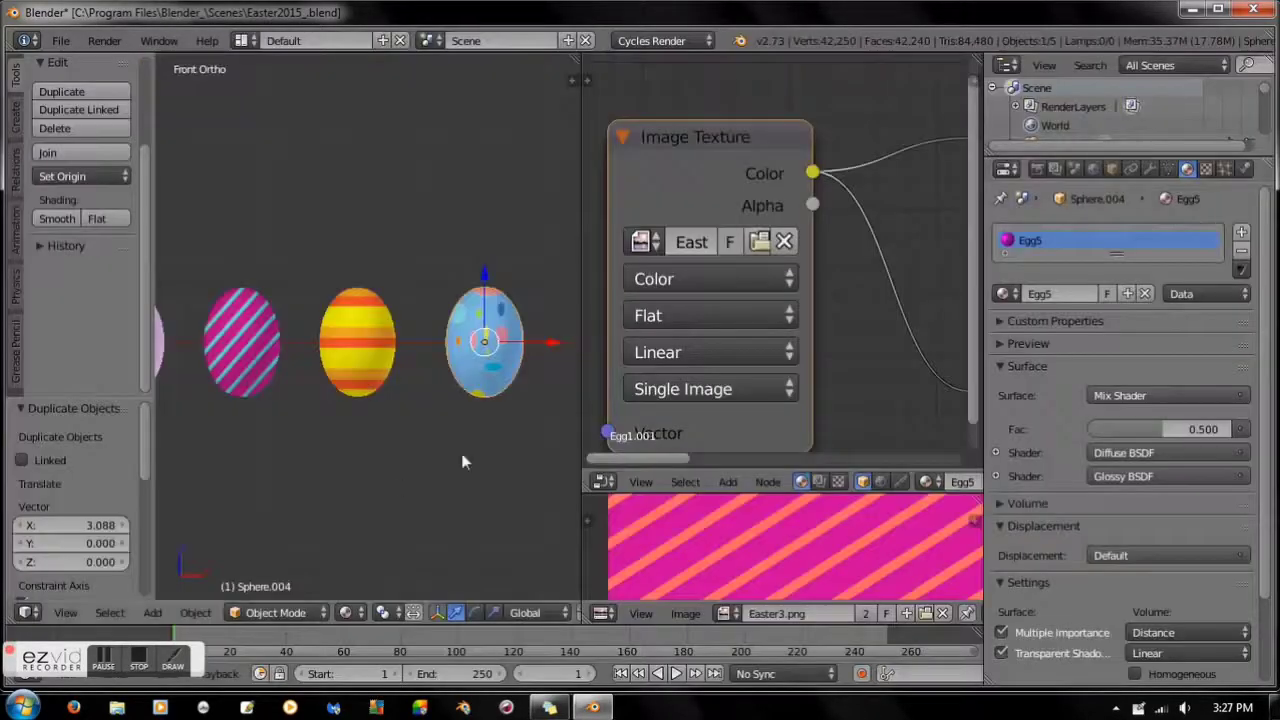
Orbit the view so the row of eggs lines up horizontally, then deselect all
middle_drag(461, 453, 528, 475)
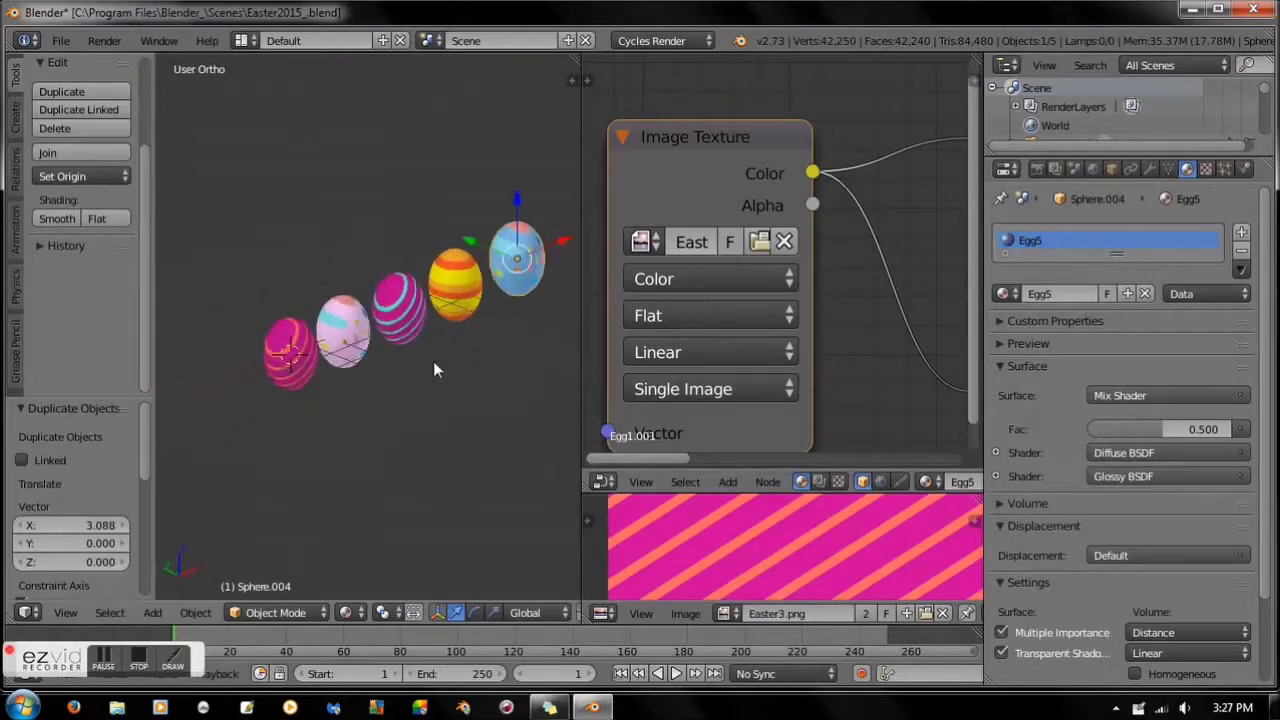
middle_drag(438, 366, 423, 334)
right_click(418, 328)
key(a)
scroll(357, 357, down, 1)
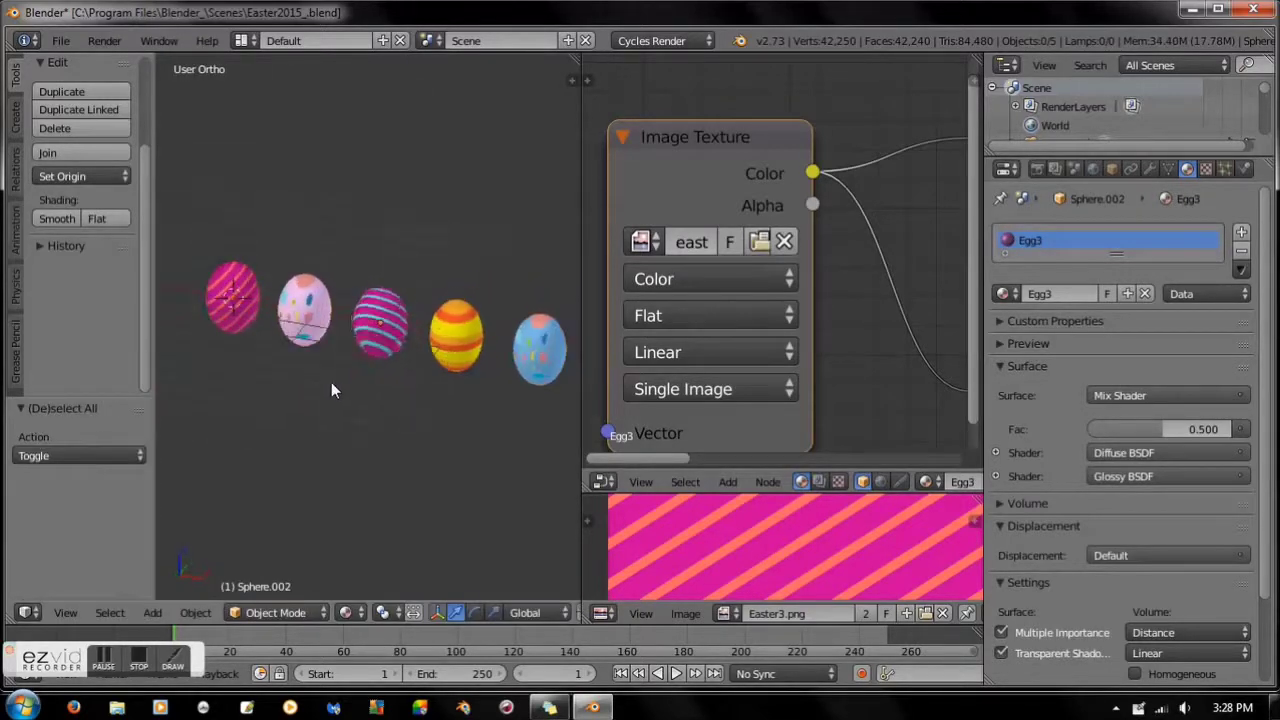
Move the eggs onto the grass scene's layer and view them through the camera in solid shading
key(m)
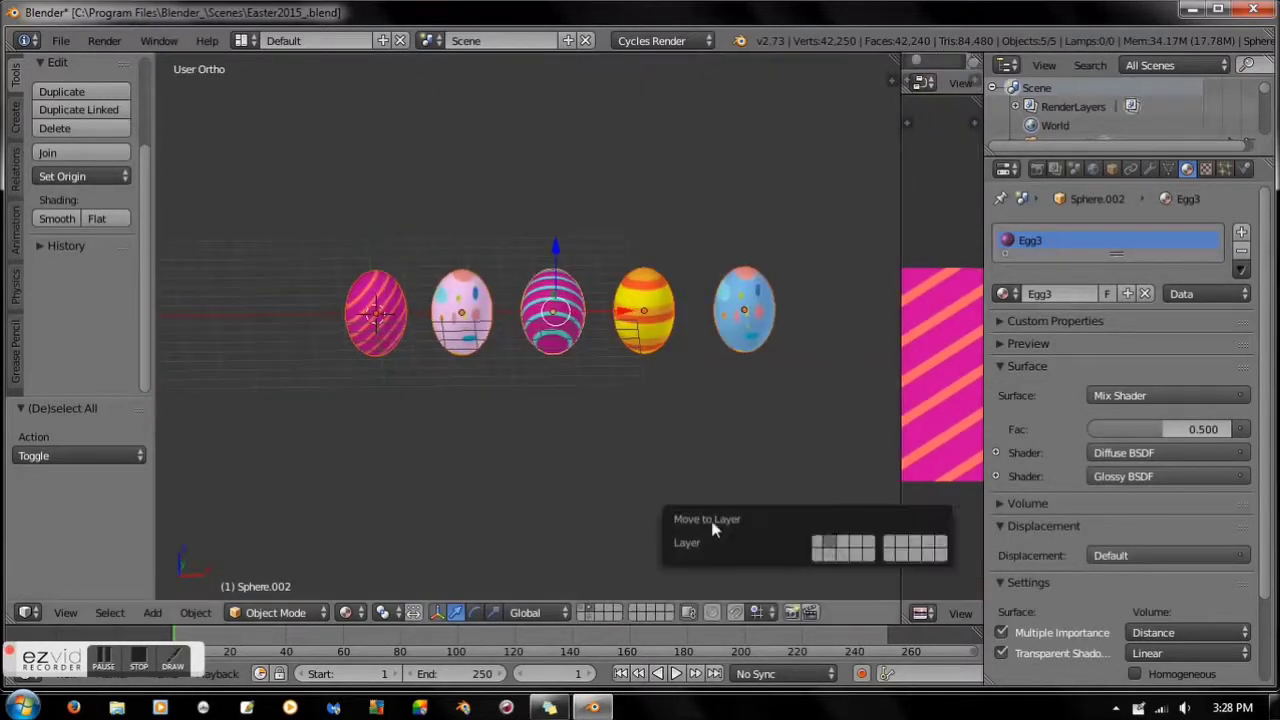
click(813, 537)
click(345, 612)
click(373, 549)
key(KP_0)
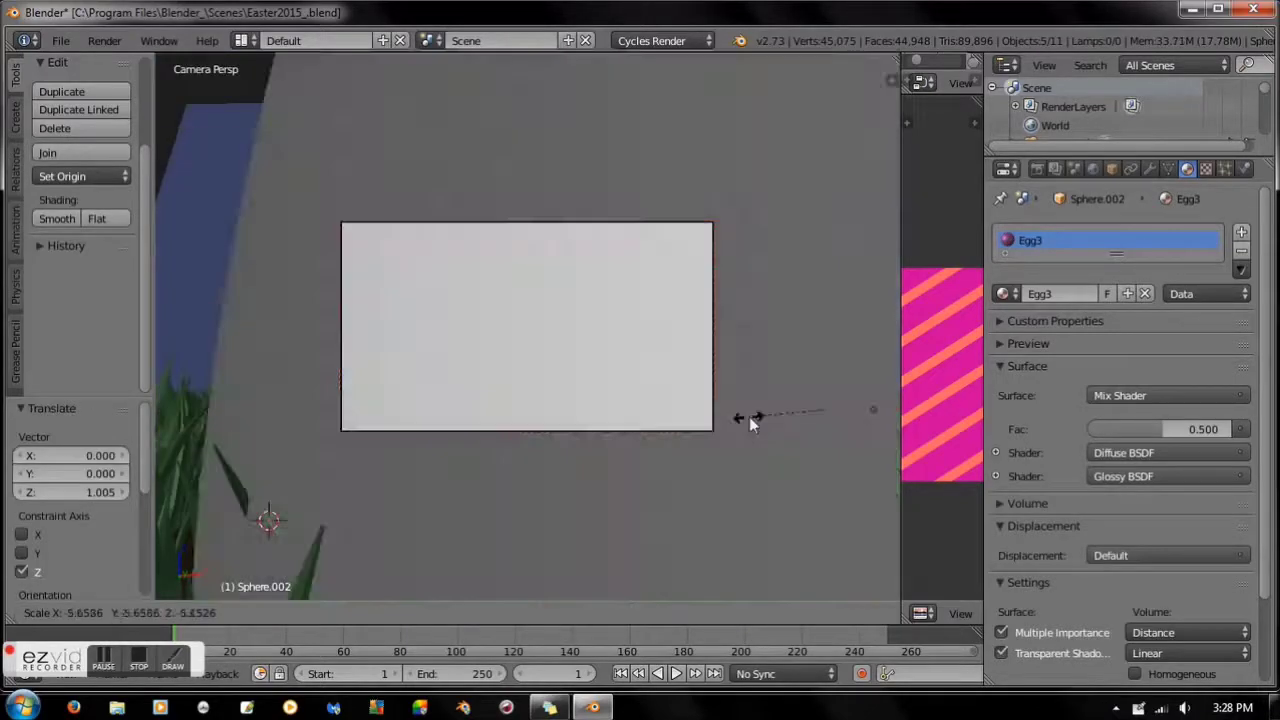
key(s)
click(65, 612)
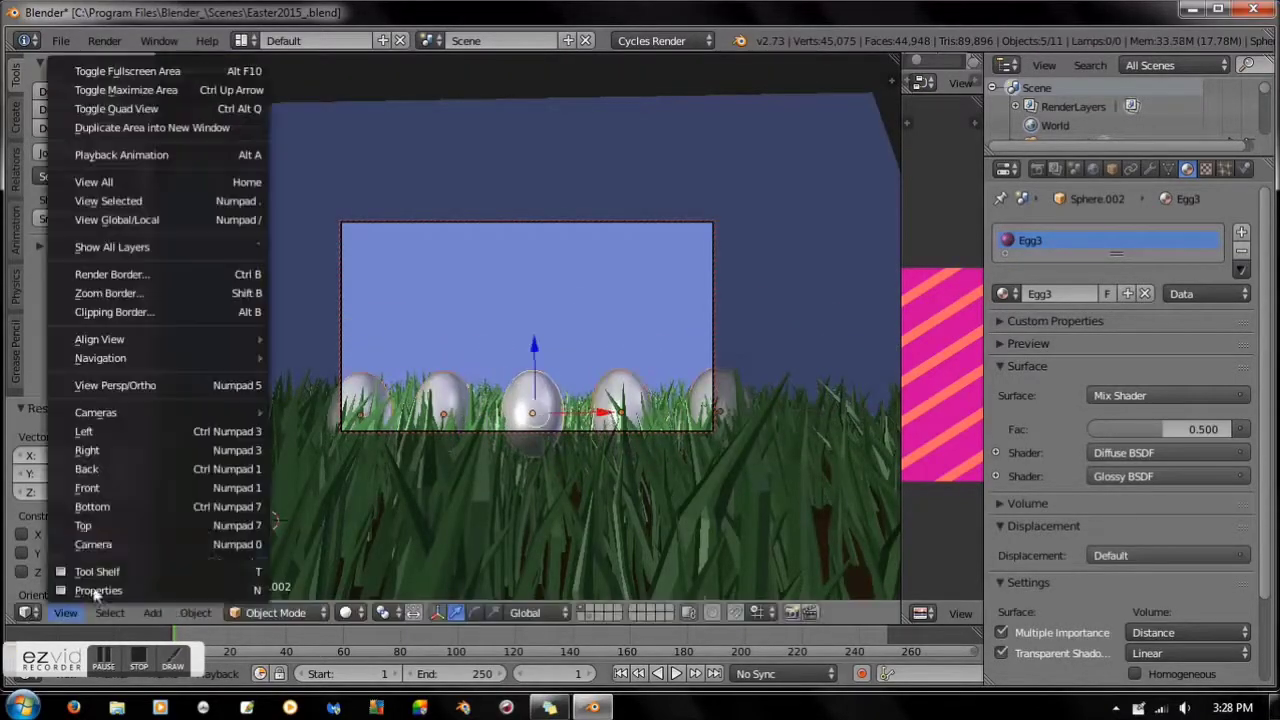
click(100, 540)
Raise the middle egg slightly in the grass and adjust the camera framing
middle_drag(600, 380, 686, 326)
key(a)
click(815, 370)
mouse_move(815, 370)
middle_down()
mouse_move(655, 416)
mouse_move(711, 395)
middle_up()
key(KP_0)
drag(531, 360, 603, 423)
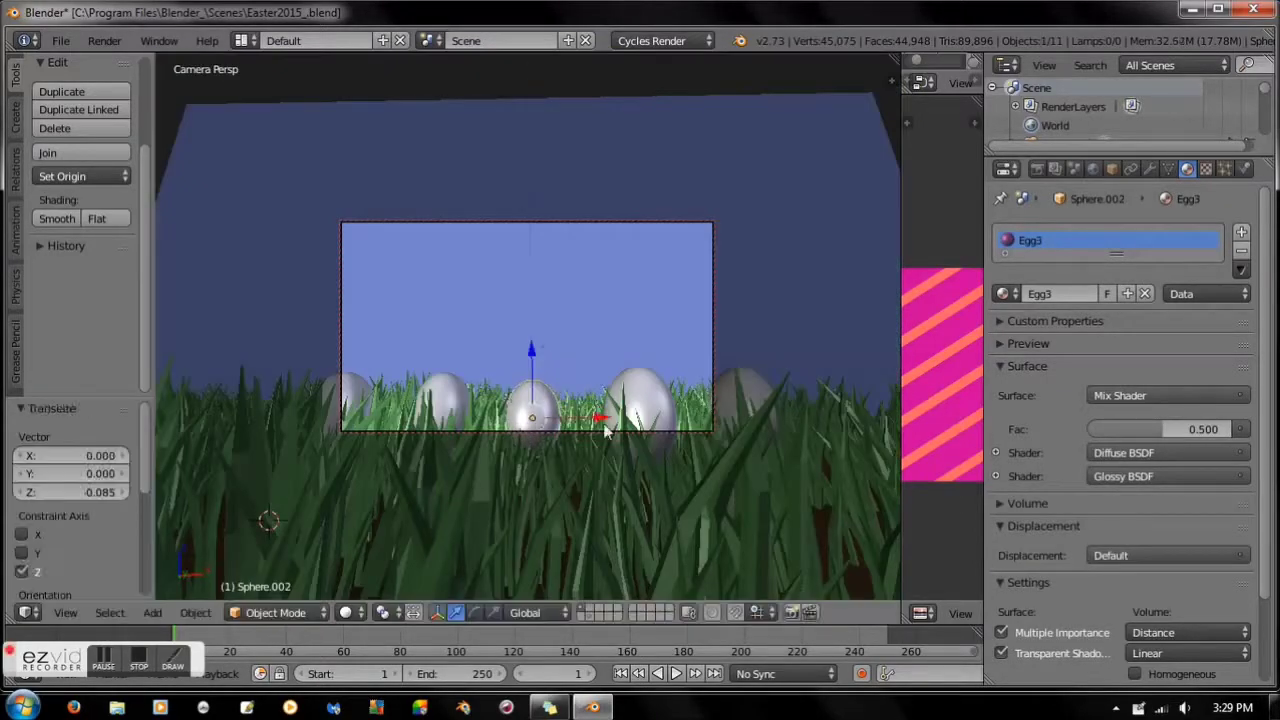
key(a)
middle_drag(603, 423, 609, 400)
key(ctrl+z)
key(a)
middle_drag(668, 450, 675, 448)
With material colours shown, duplicate the blue dotted egg along X and set its height
click(345, 612)
click(425, 503)
click(723, 385)
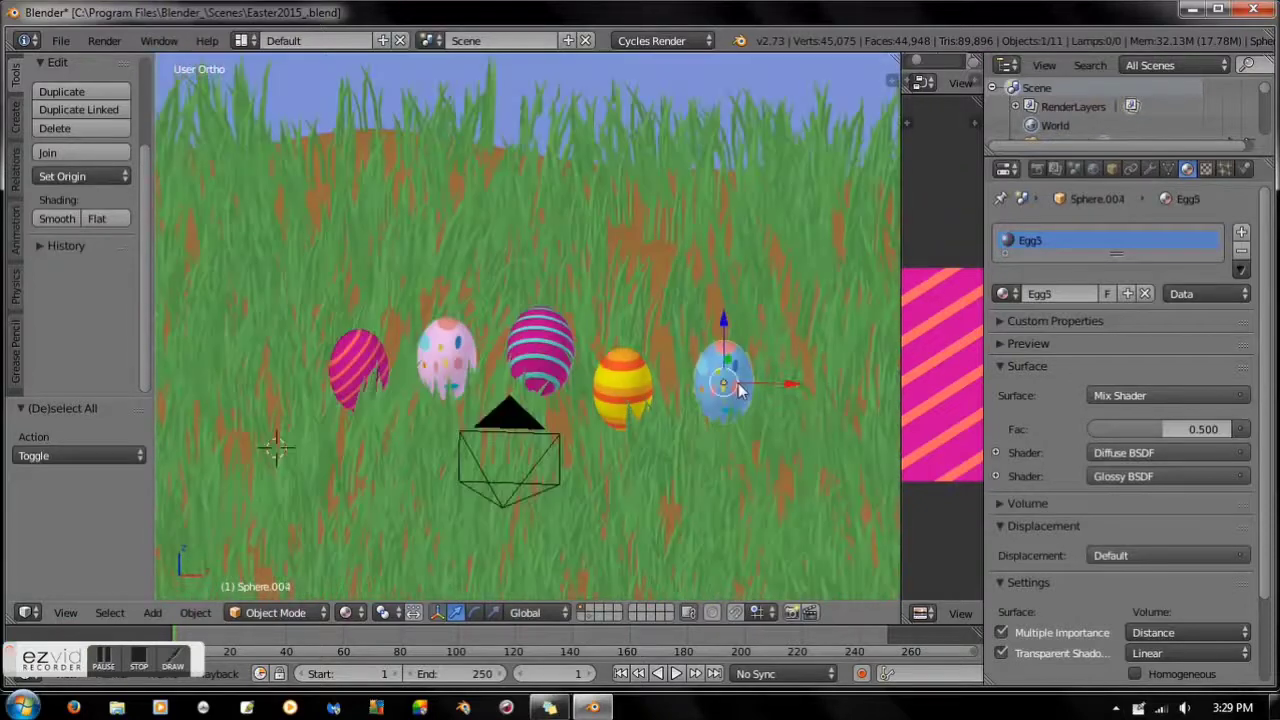
key(shift+d)
key(x)
click(557, 428)
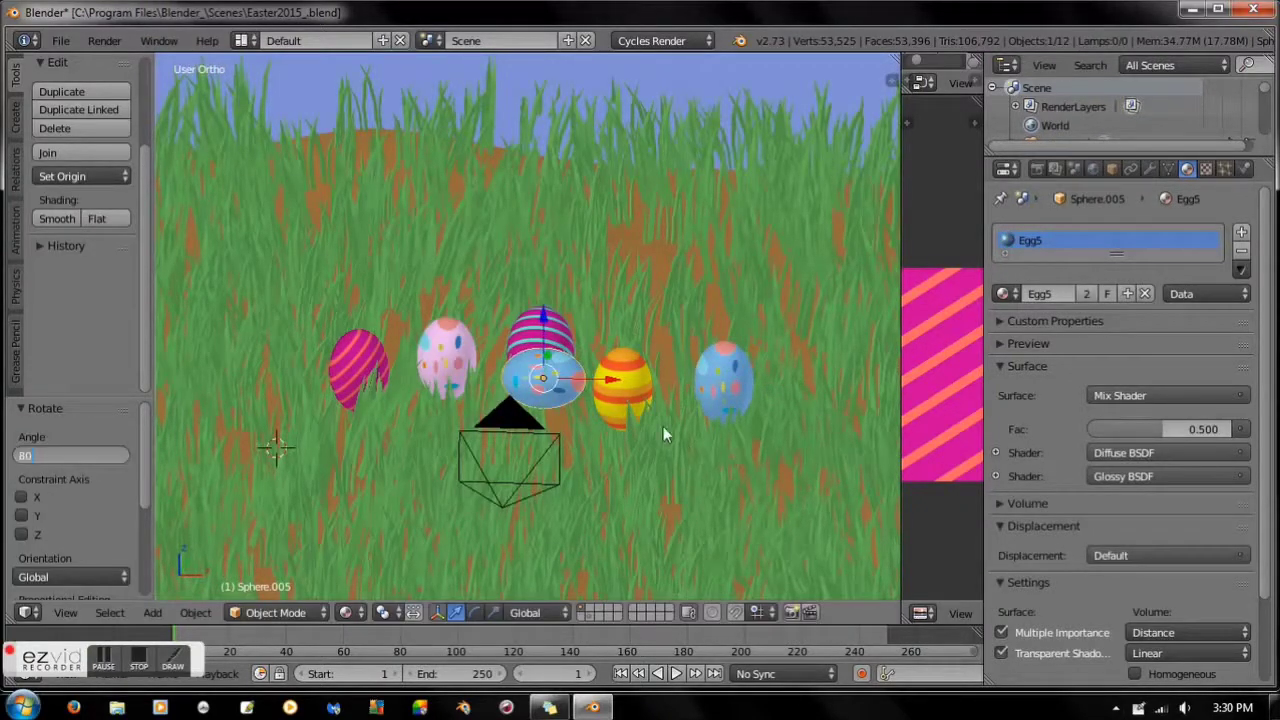
click(473, 455)
key(KP_0)
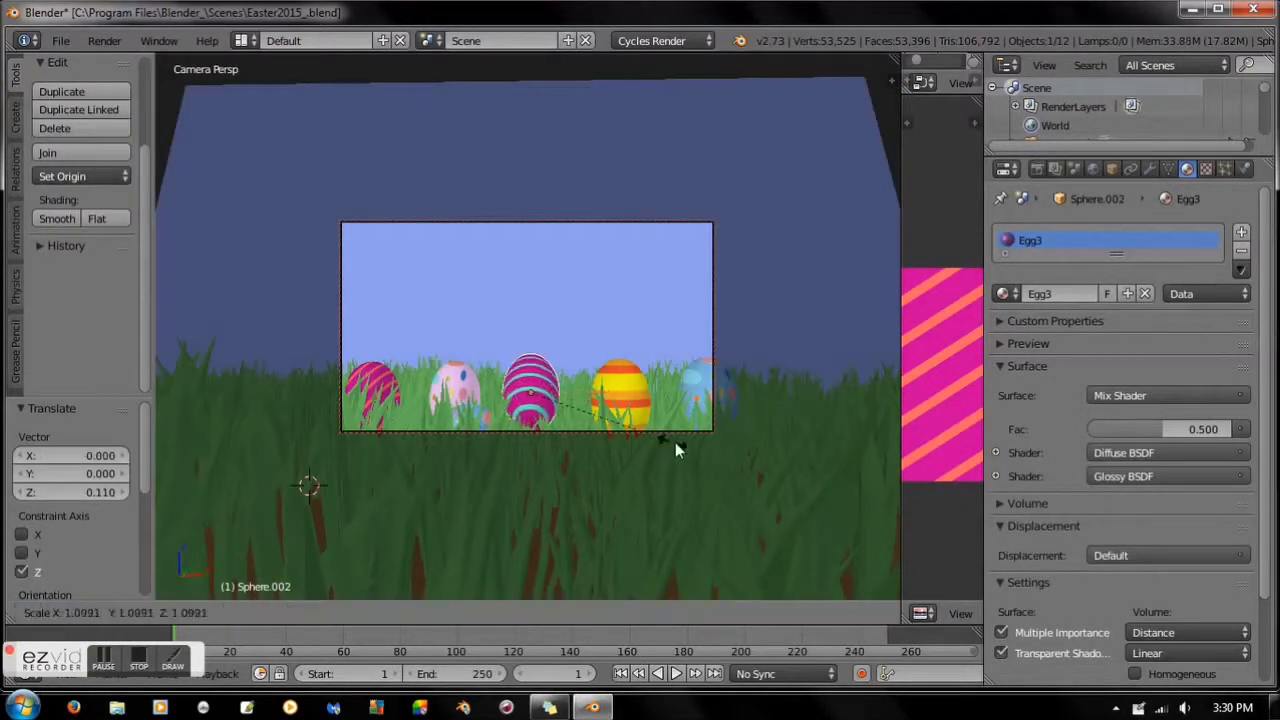
Add a tilted, lowered copy of the left striped egg beside the middle egg
right_click(373, 390)
key(shift+d)
click(543, 428)
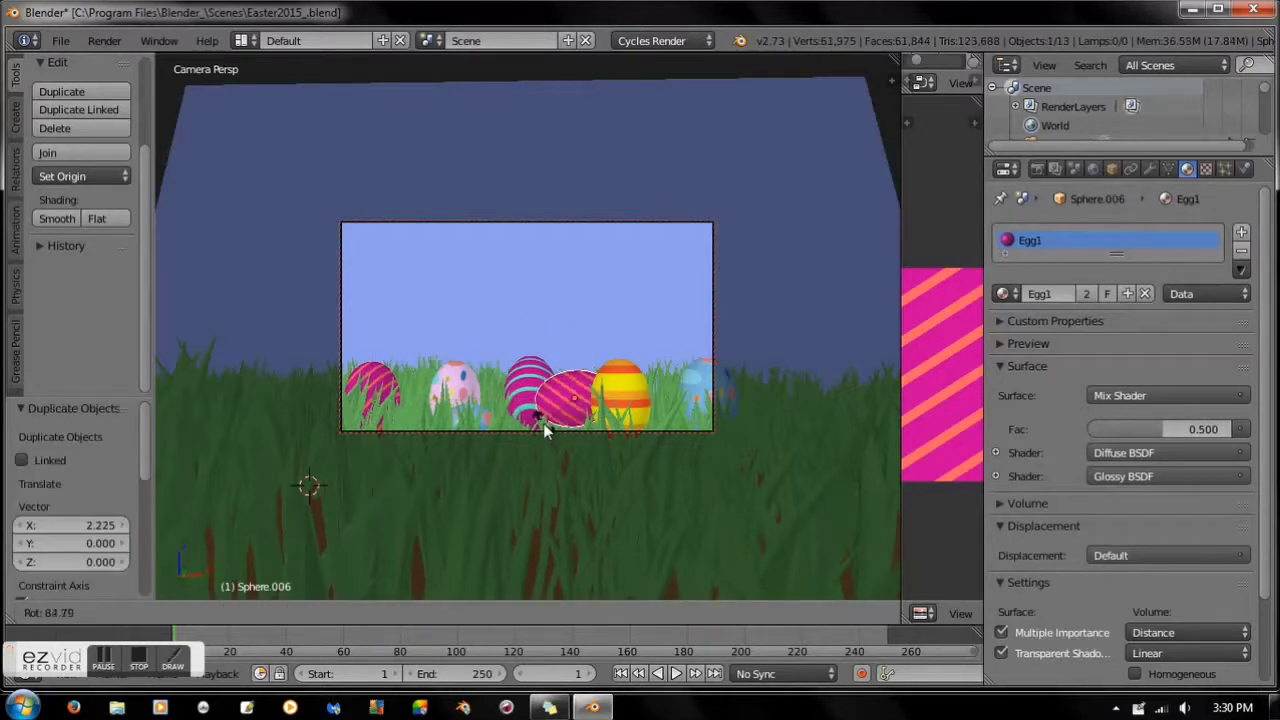
key(r)
click(93, 457)
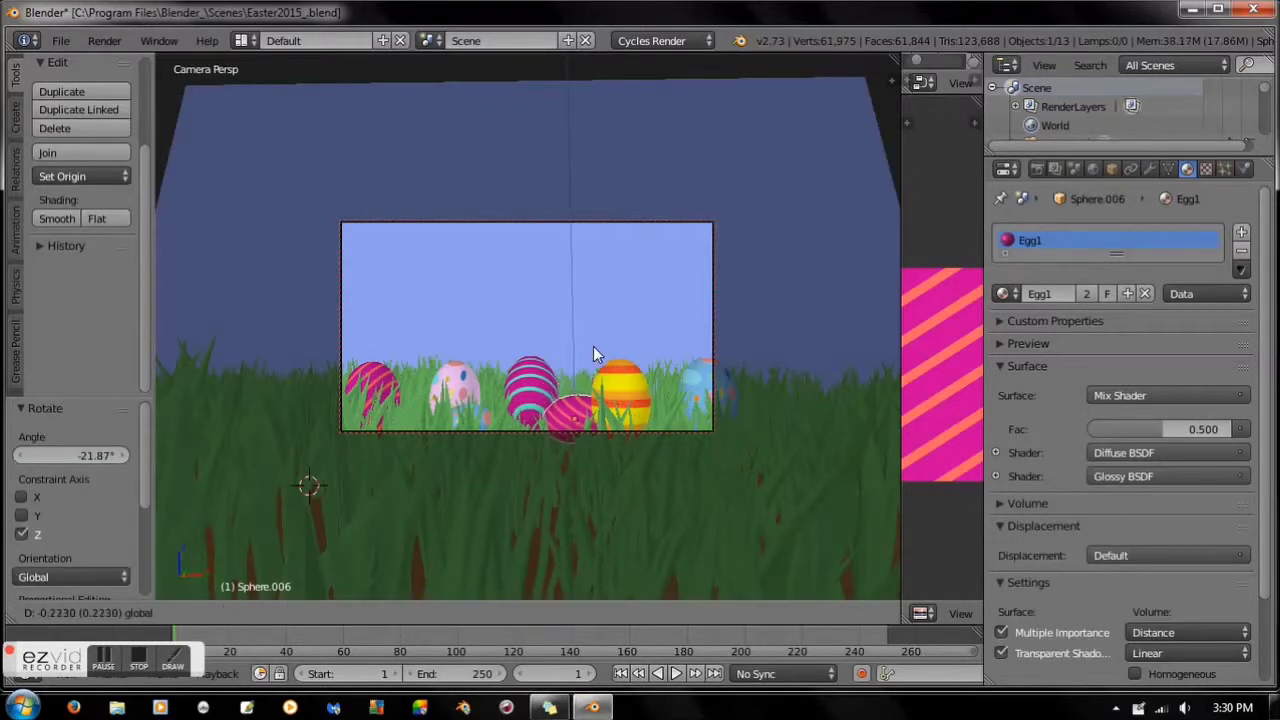
click(600, 372)
key(shift+z)
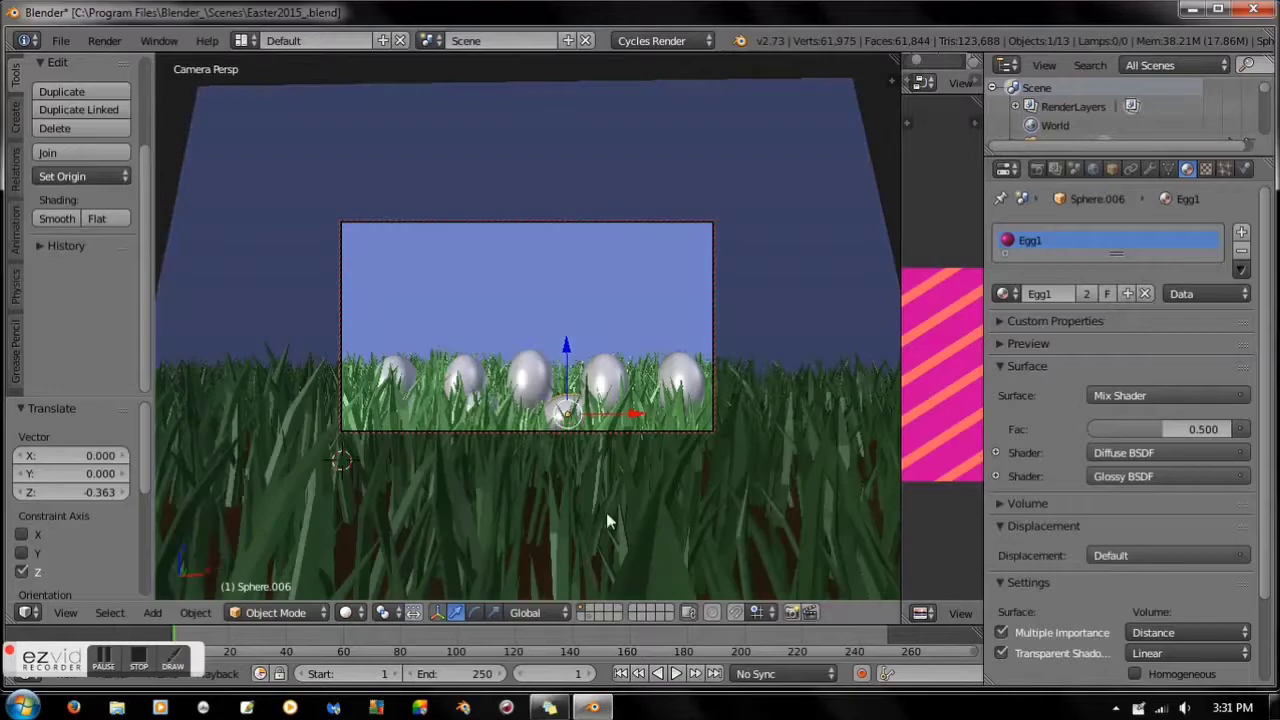
Set the lamp strength to 200 and move the lamp along X
key(a)
click(65, 612)
click(120, 537)
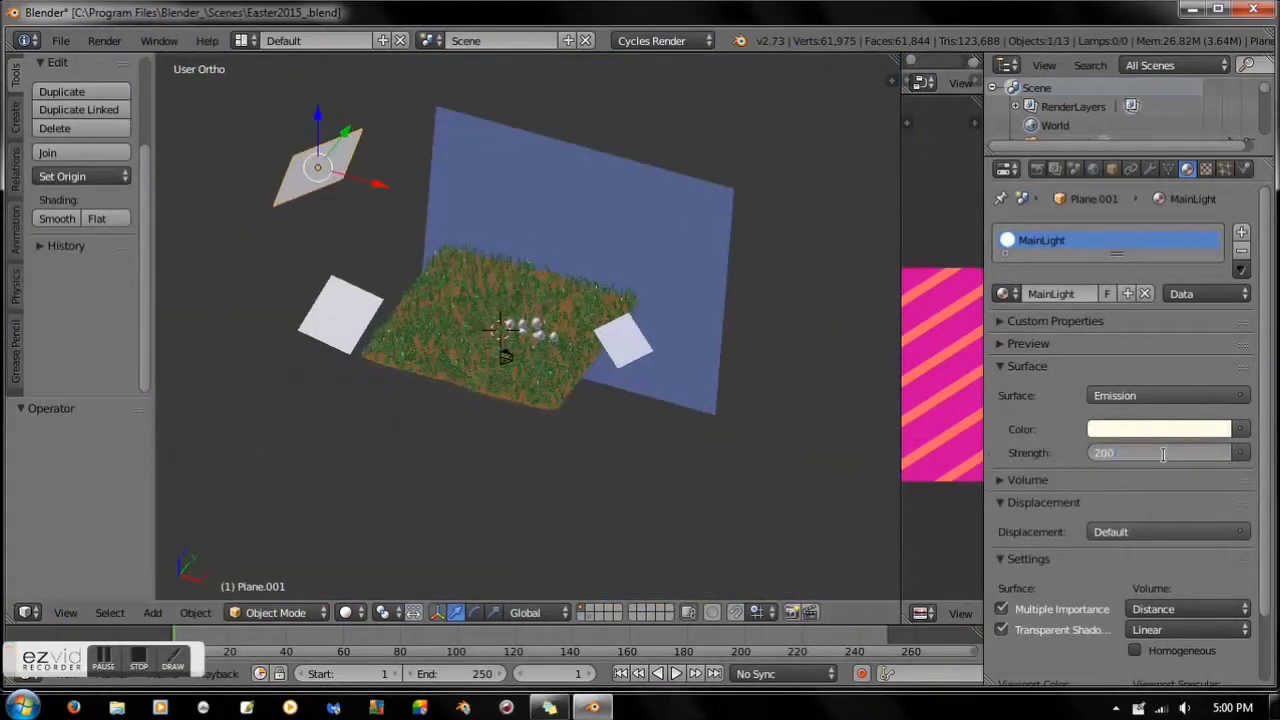
key(Return)
middle_drag(297, 246, 373, 177)
key(g)
key(x)
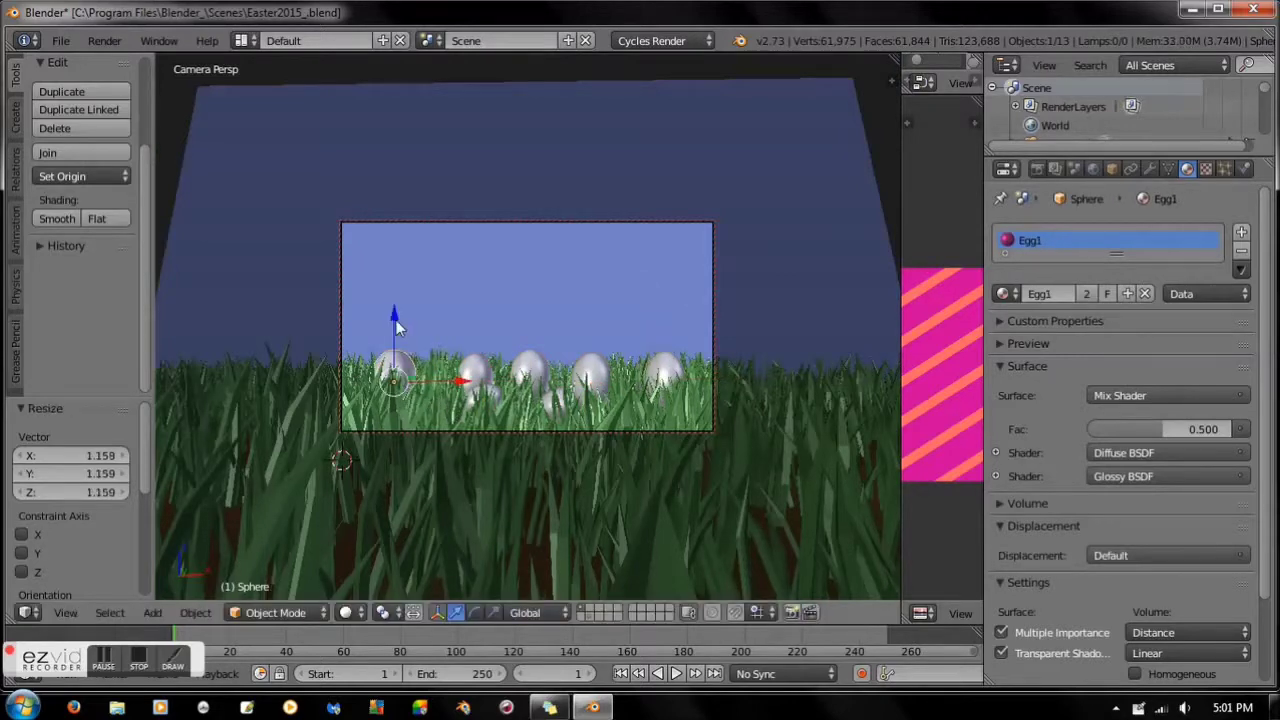
Adjust the World background colour and render a test image of the eggs
key(a)
click(1093, 168)
click(1160, 368)
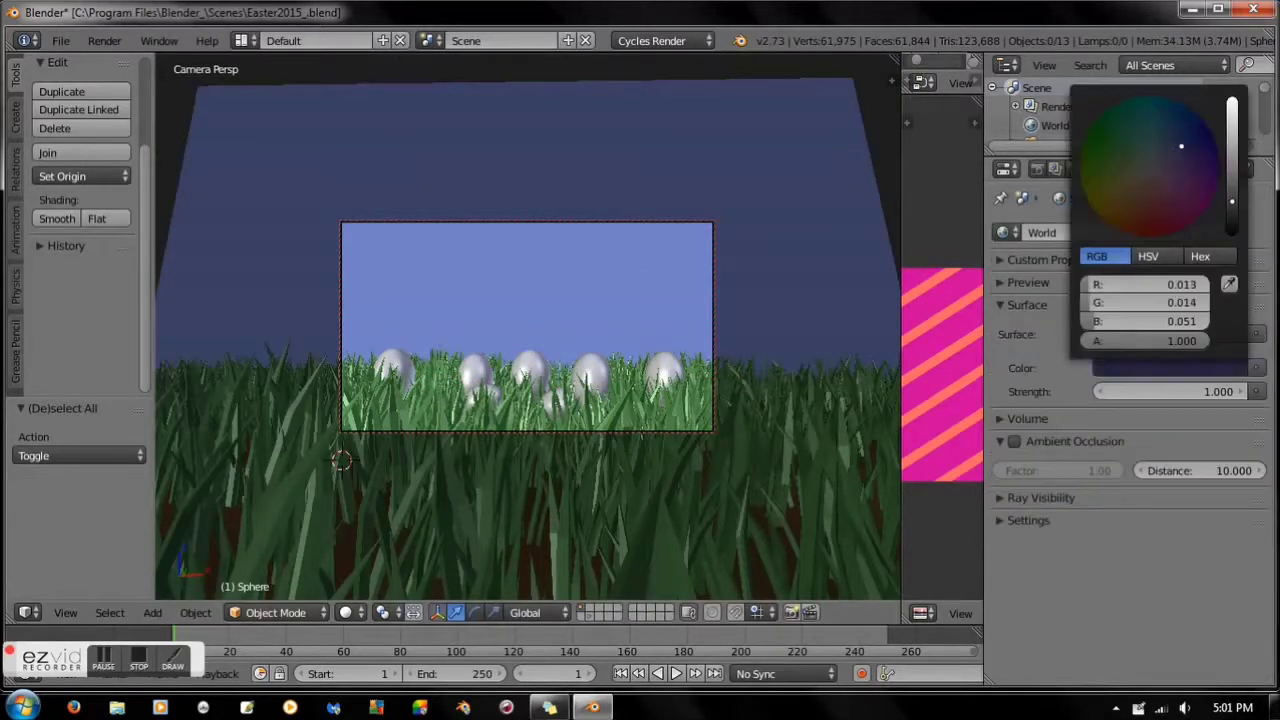
click(1037, 168)
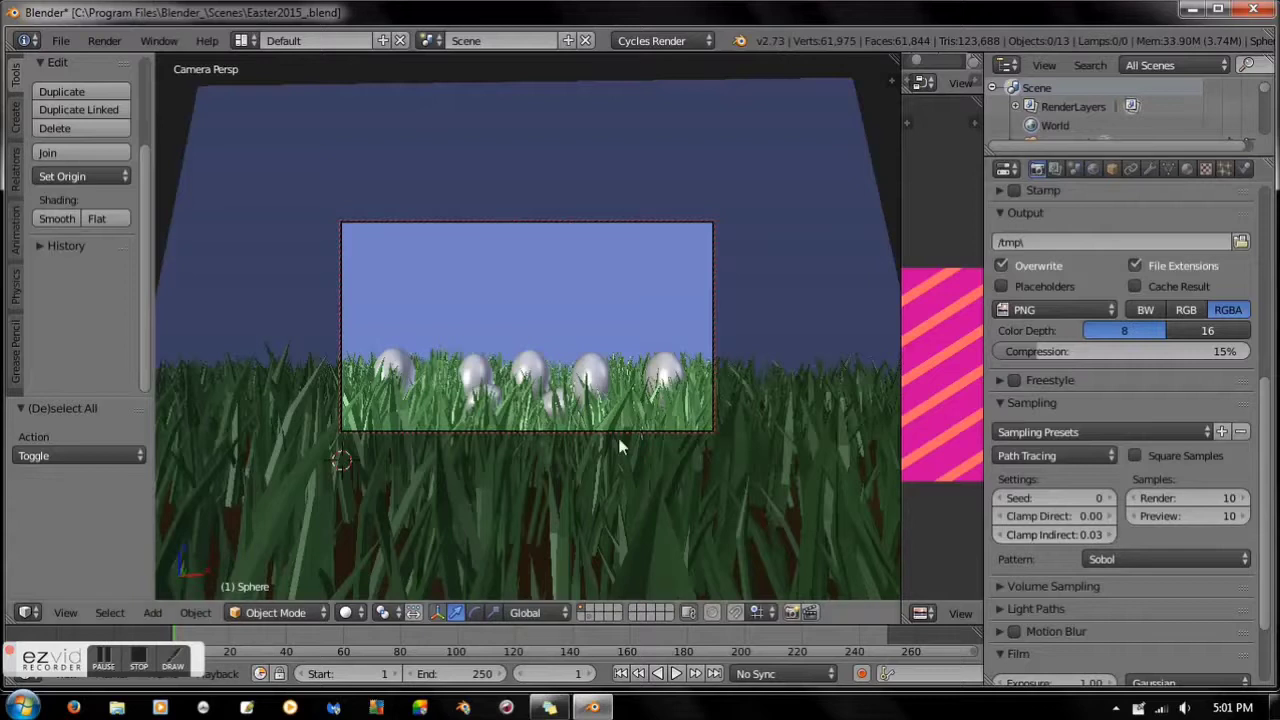
key(F12)
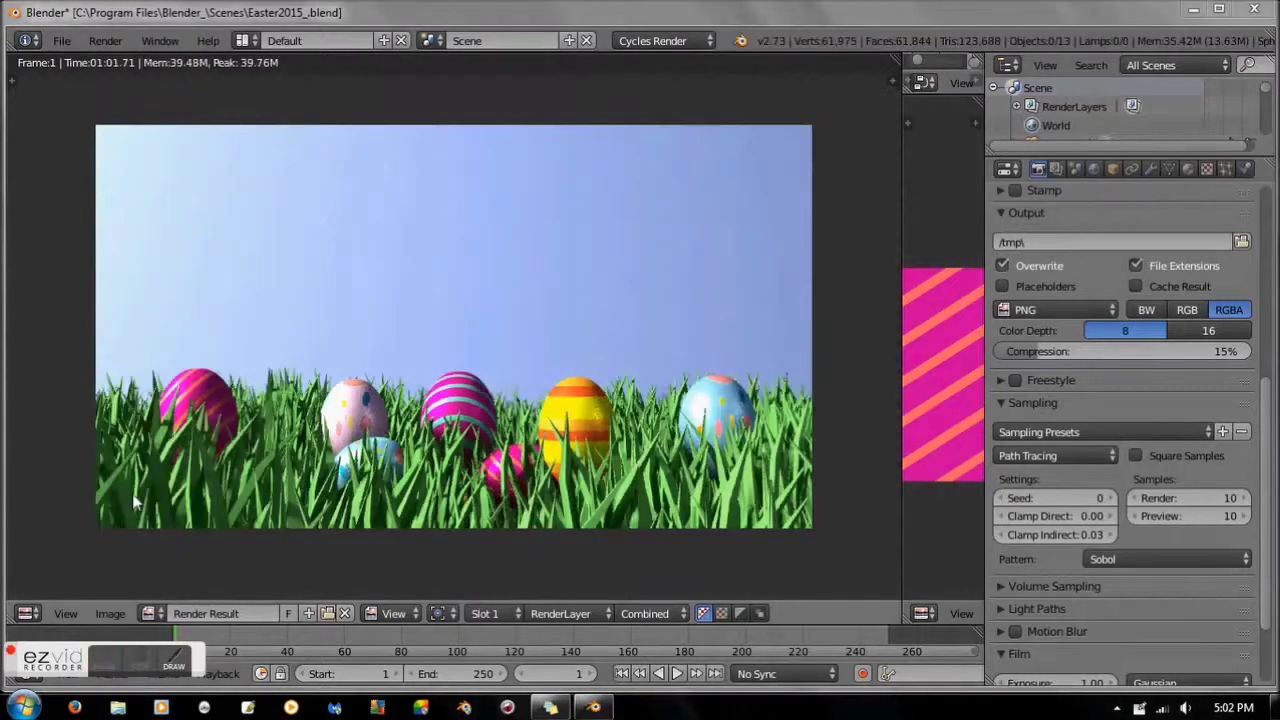
key(Escape)
Leave camera view and move the white plane beside the grass vertically along Z
click(66, 612)
click(160, 553)
middle_drag(557, 323, 336, 290)
right_click(336, 290)
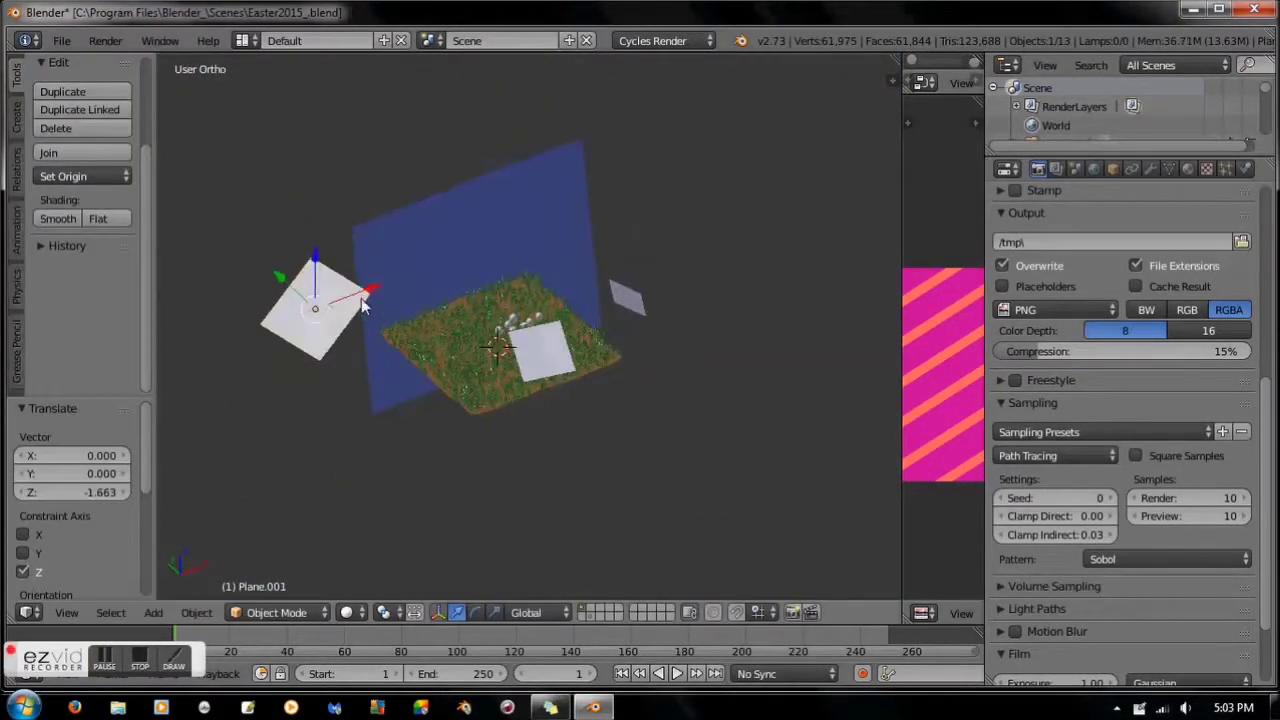
key(z)
click(270, 233)
mouse_move(270, 233)
middle_down()
mouse_move(443, 323)
mouse_move(604, 354)
middle_up()
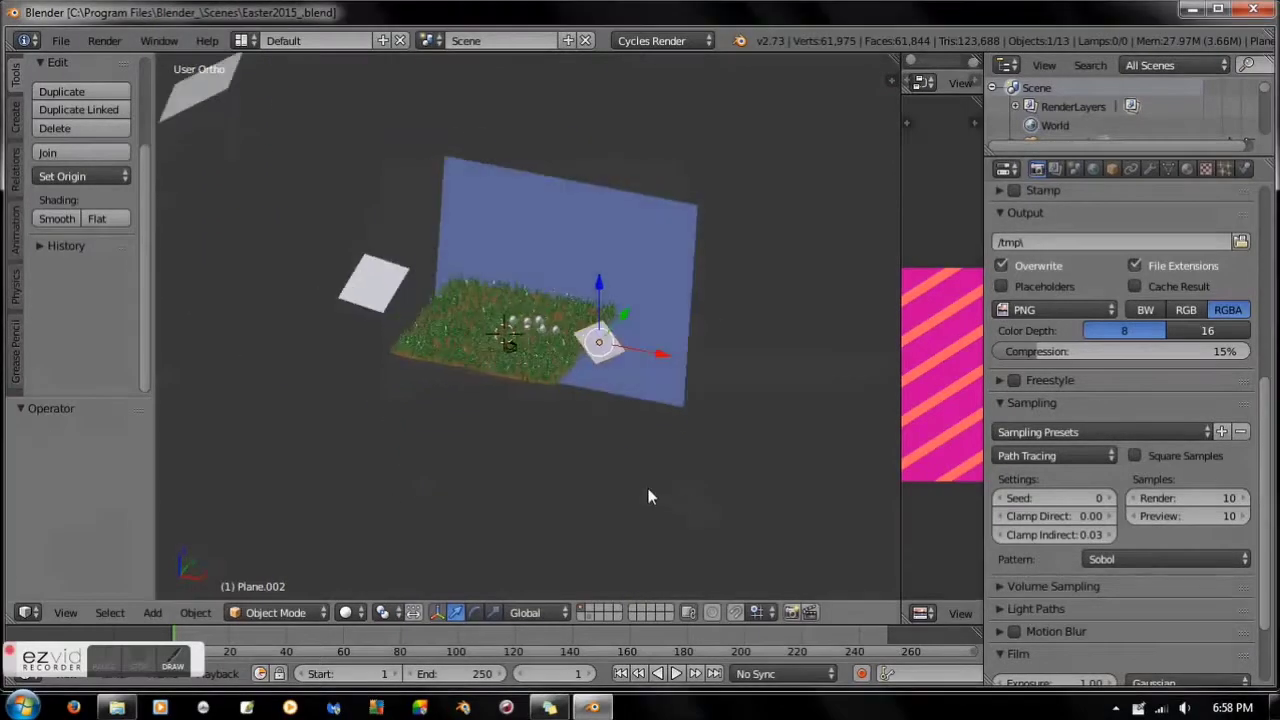
Add a cylinder with 8 vertices
key(shift+a)
click(612, 487)
click(73, 455)
text(8)
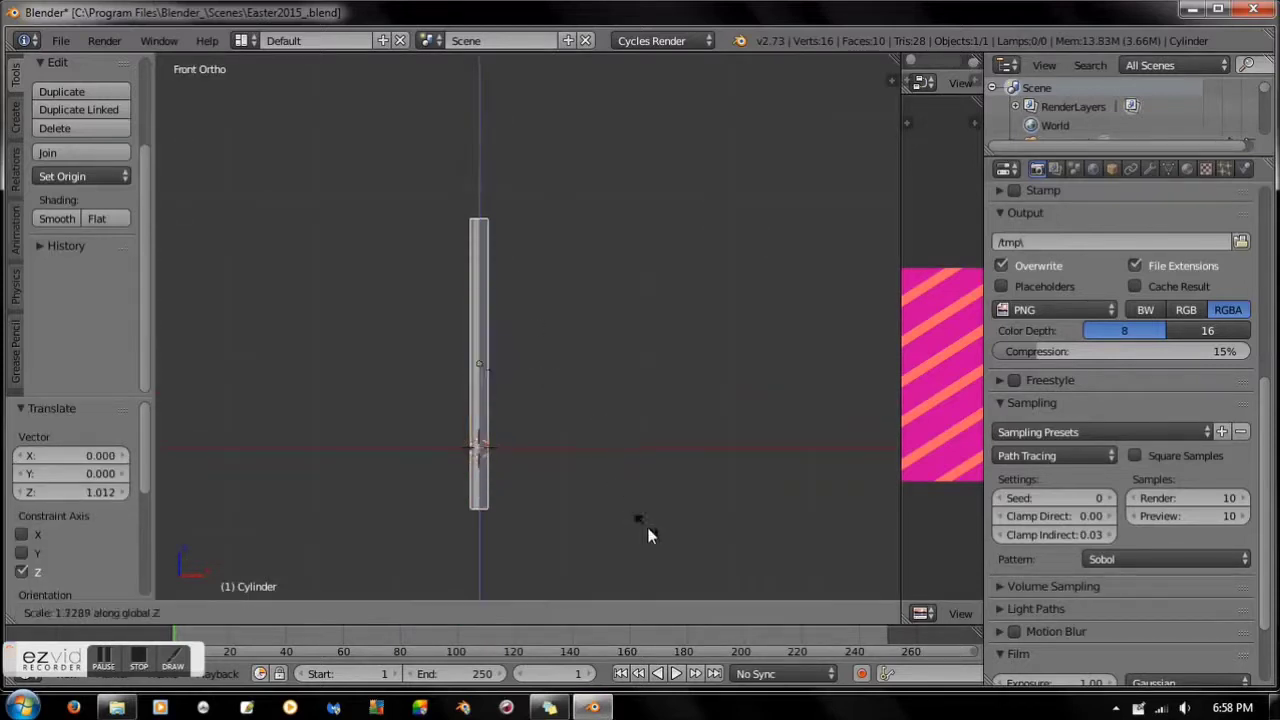
Extrude and flare the cylinder's top ring into an open octagonal cup with an outward rim
key(Tab)
key(a)
alt+right_click(554, 301)
key(e)
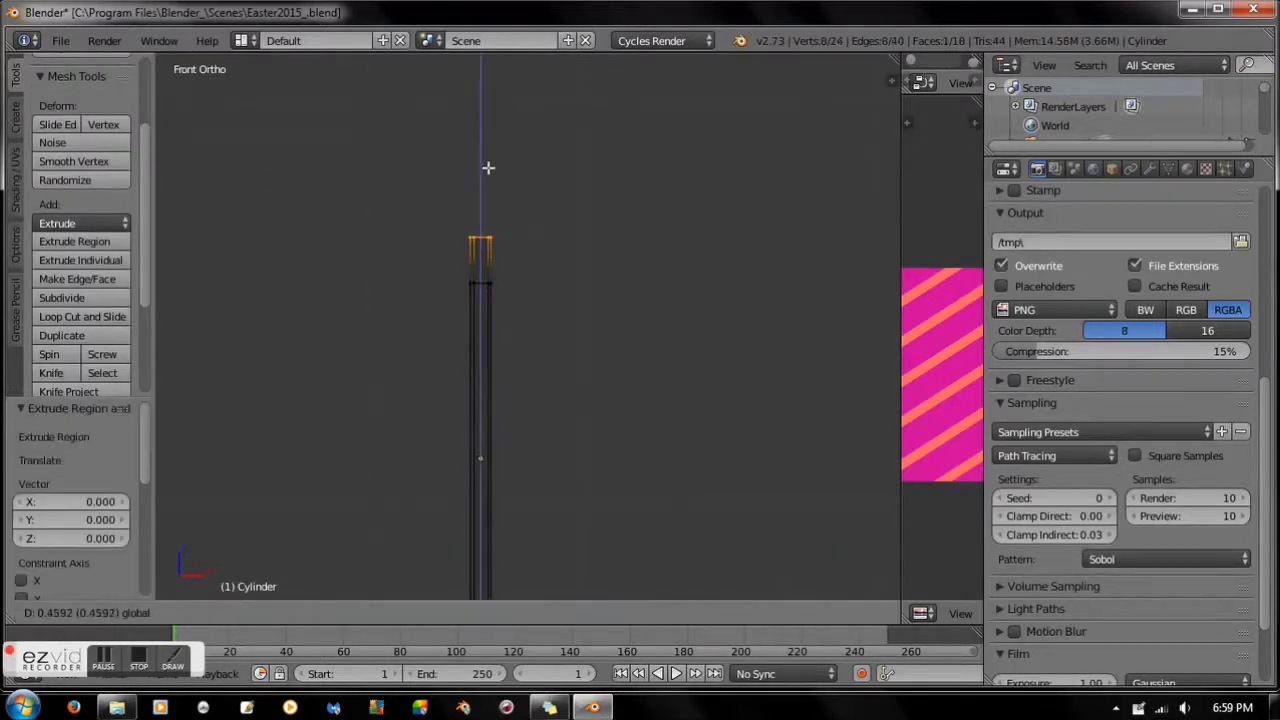
click(603, 383)
middle_drag(603, 383, 540, 343)
key(e)
key(x)
click(491, 205)
alt+right_click(491, 205)
key(e)
click(640, 263)
middle_drag(640, 263, 694, 331)
key(KP_1)
key(a)
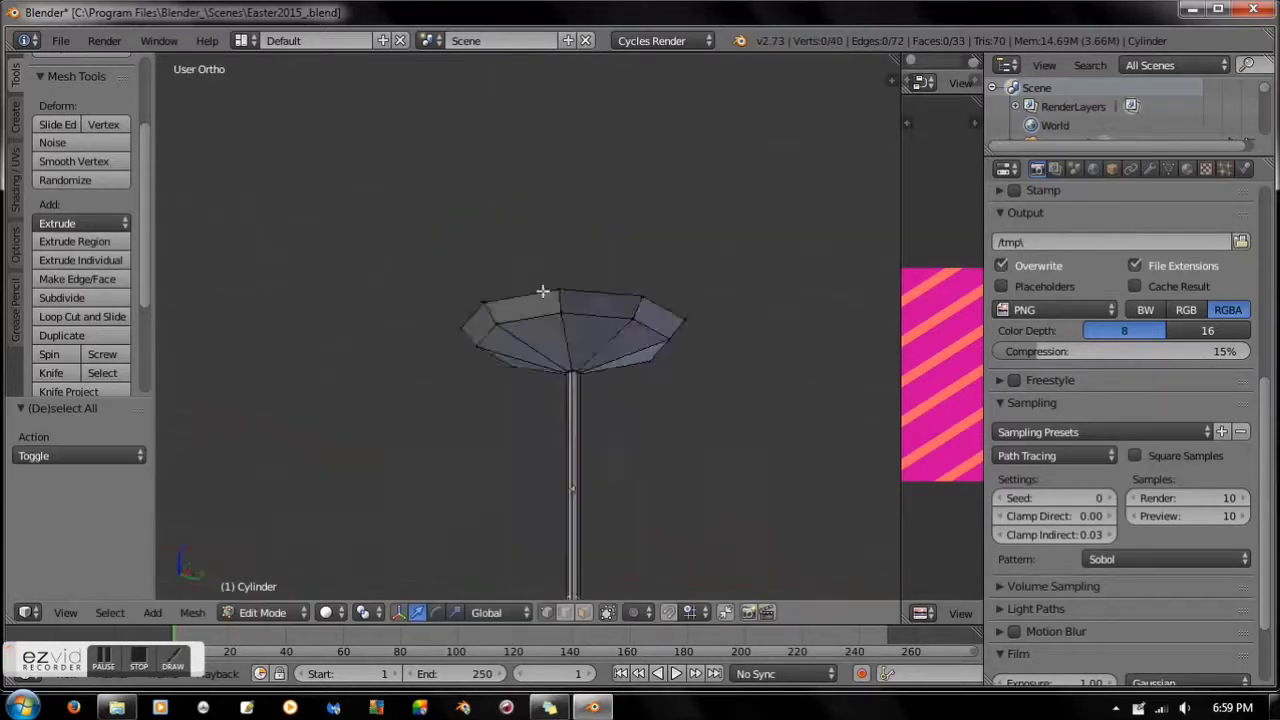
key(Tab)
Add a UV sphere atop the stem and size it to fit the cup
click(506, 301)
key(shift+a)
click(616, 372)
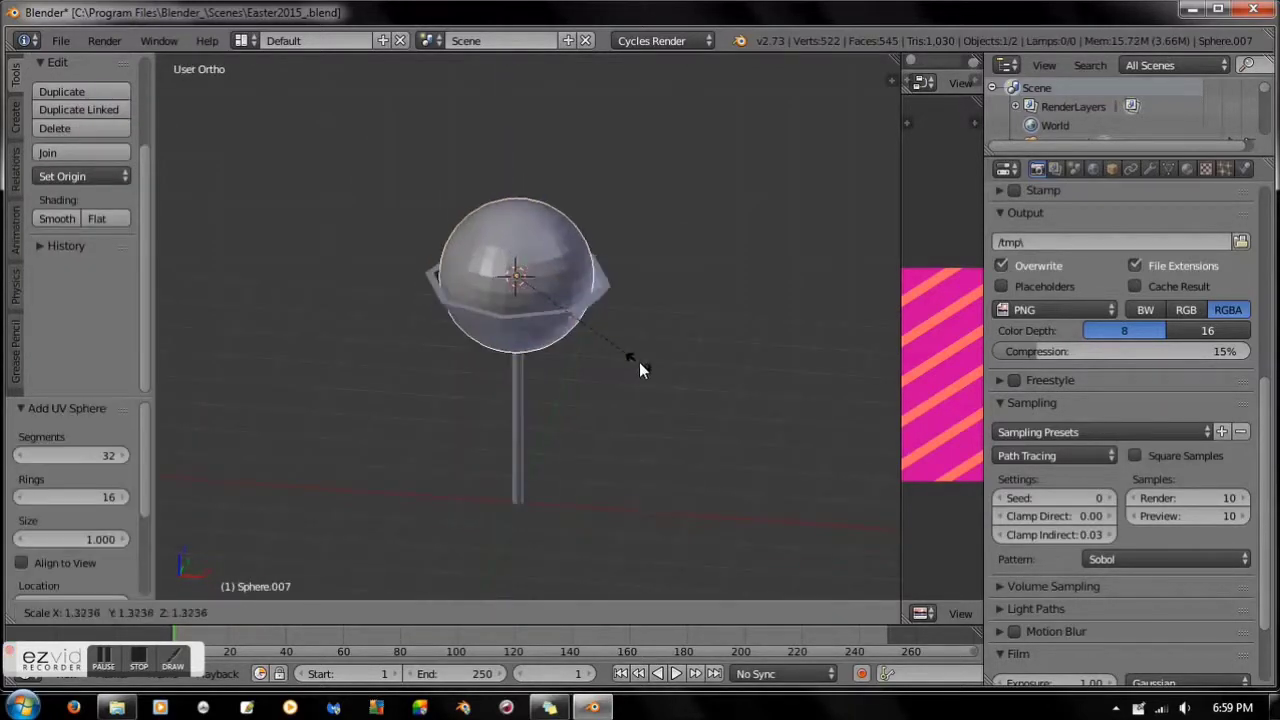
click(544, 377)
middle_drag(544, 377, 602, 298)
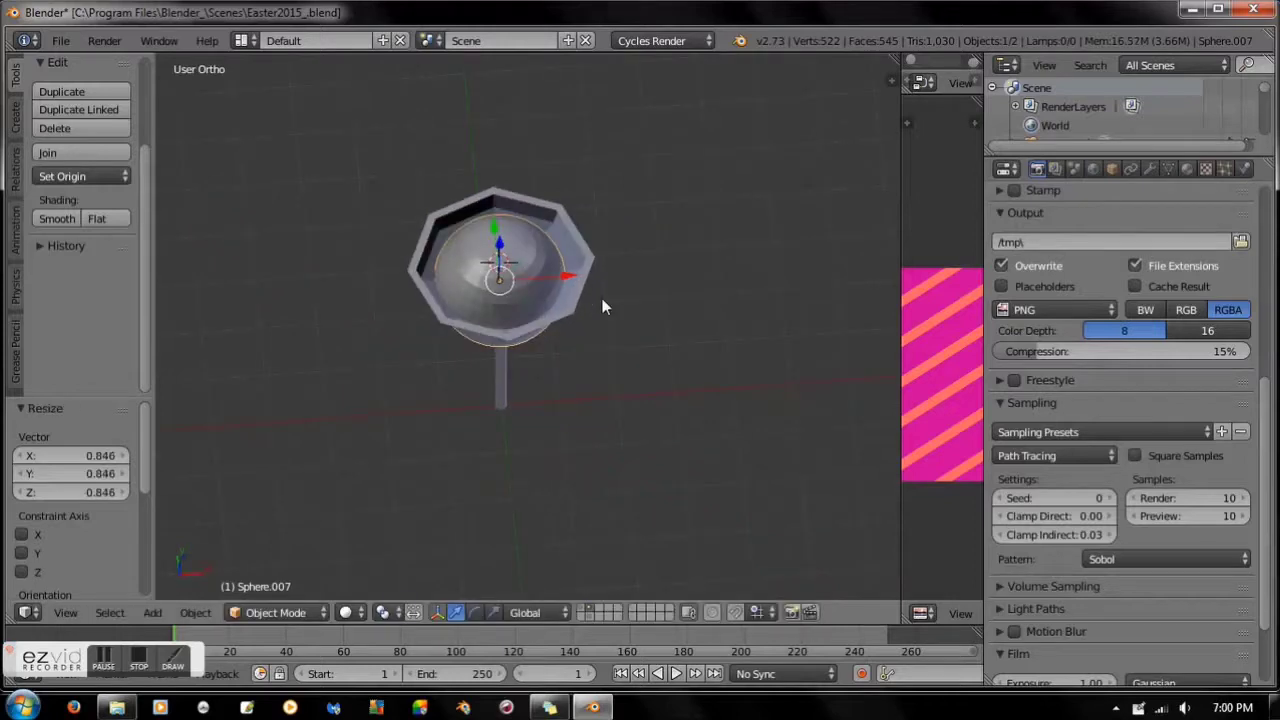
click(500, 329)
middle_drag(500, 329, 514, 391)
key(KP_1)
Box-select and delete the sphere's bottom half to leave a dome
key(Tab)
key(a)
key(z)
key(b)
drag(351, 294, 614, 417)
key(x)
click(614, 417)
middle_drag(614, 417, 360, 489)
Lower the dome into the cup, scale it, and rotate it in top view
key(g)
key(z)
click(655, 318)
key(a)
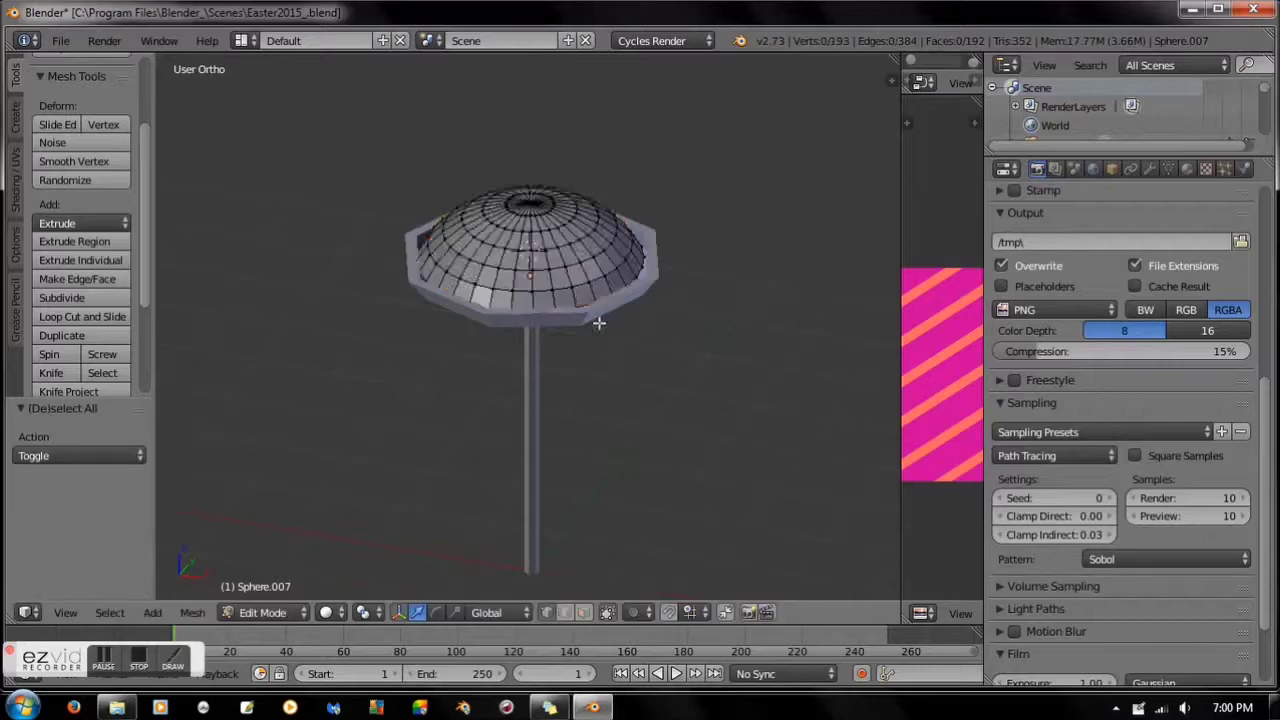
key(Tab)
key(z)
key(KP_7)
key(r)
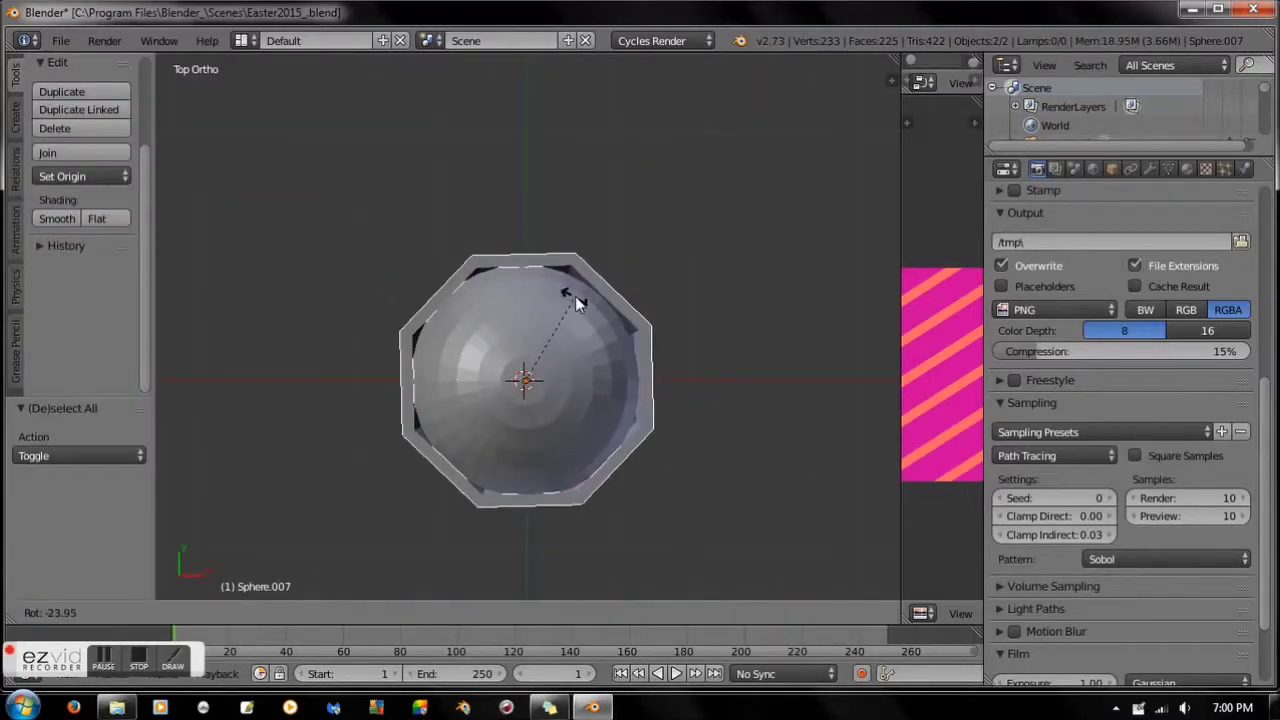
click(575, 296)
right_click(529, 309)
Add a plane just above the dome and loop-cut across it
click(528, 250)
key(shift+a)
key(g)
click(580, 167)
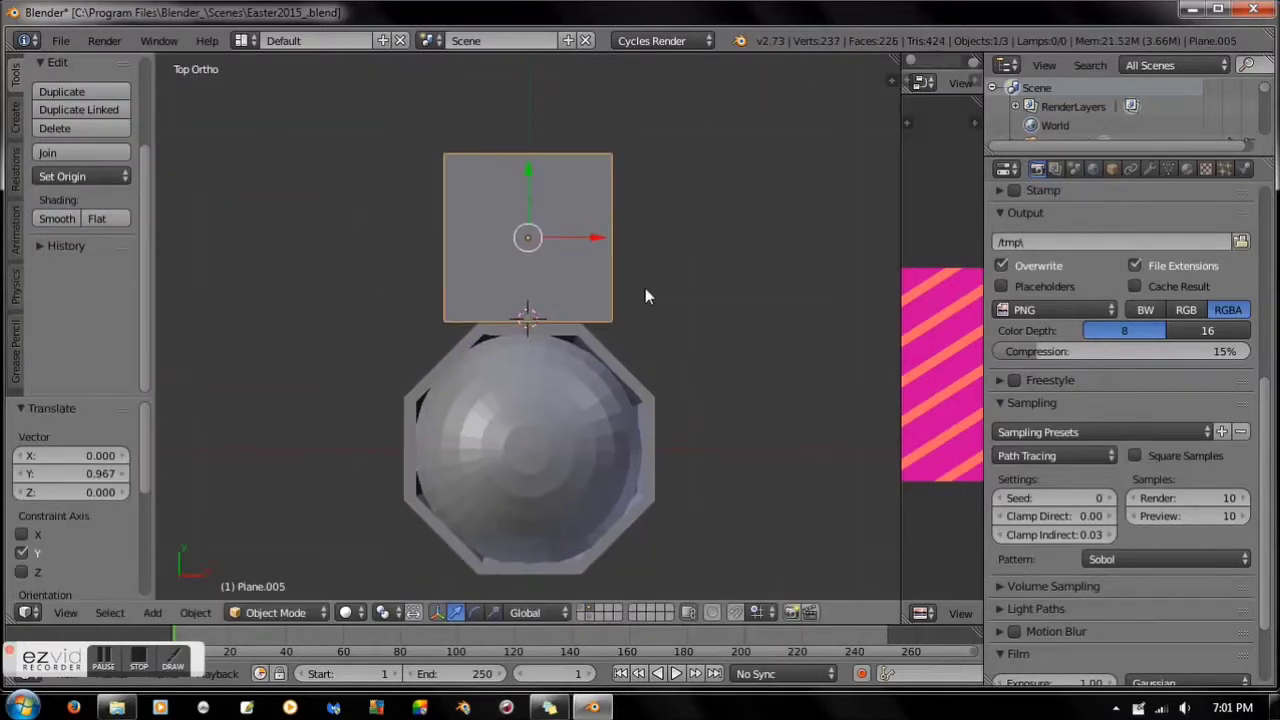
key(Tab)
key(z)
key(a)
right_click(528, 322)
key(s)
click(468, 290)
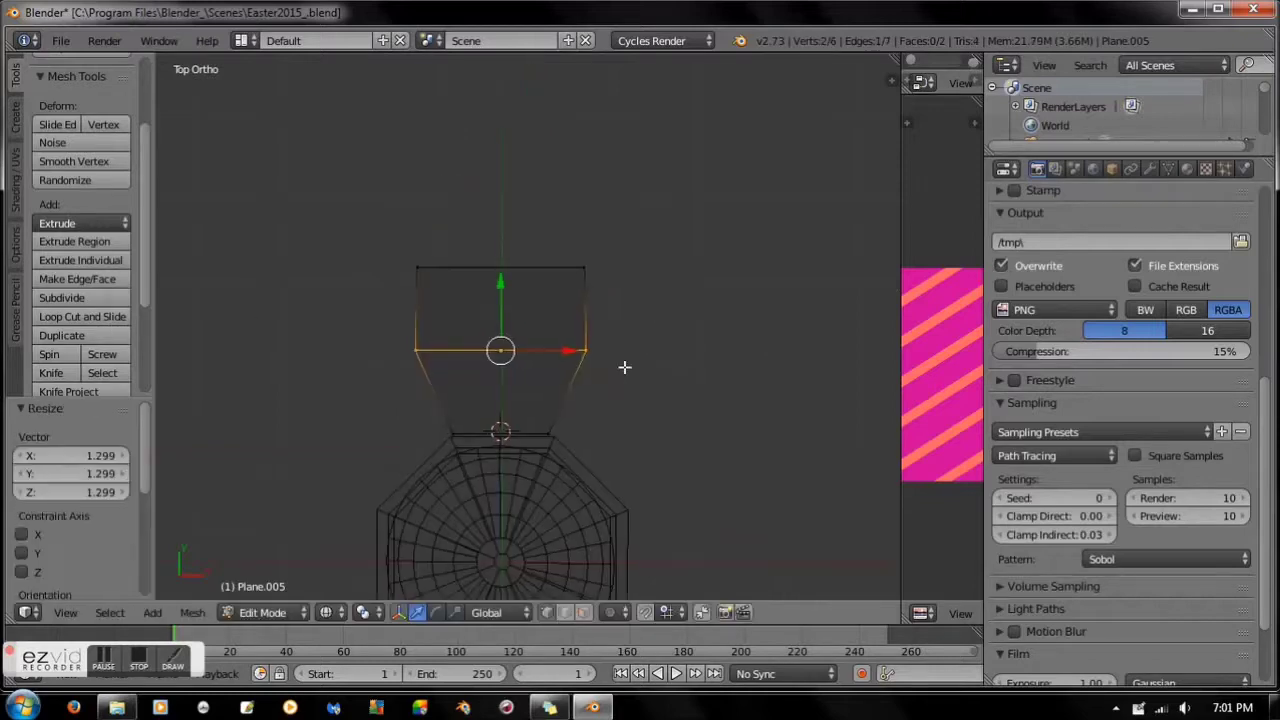
Extrude the plane's top edge into a pointed petal tip and shift the petal along Y
right_click(509, 200)
key(e)
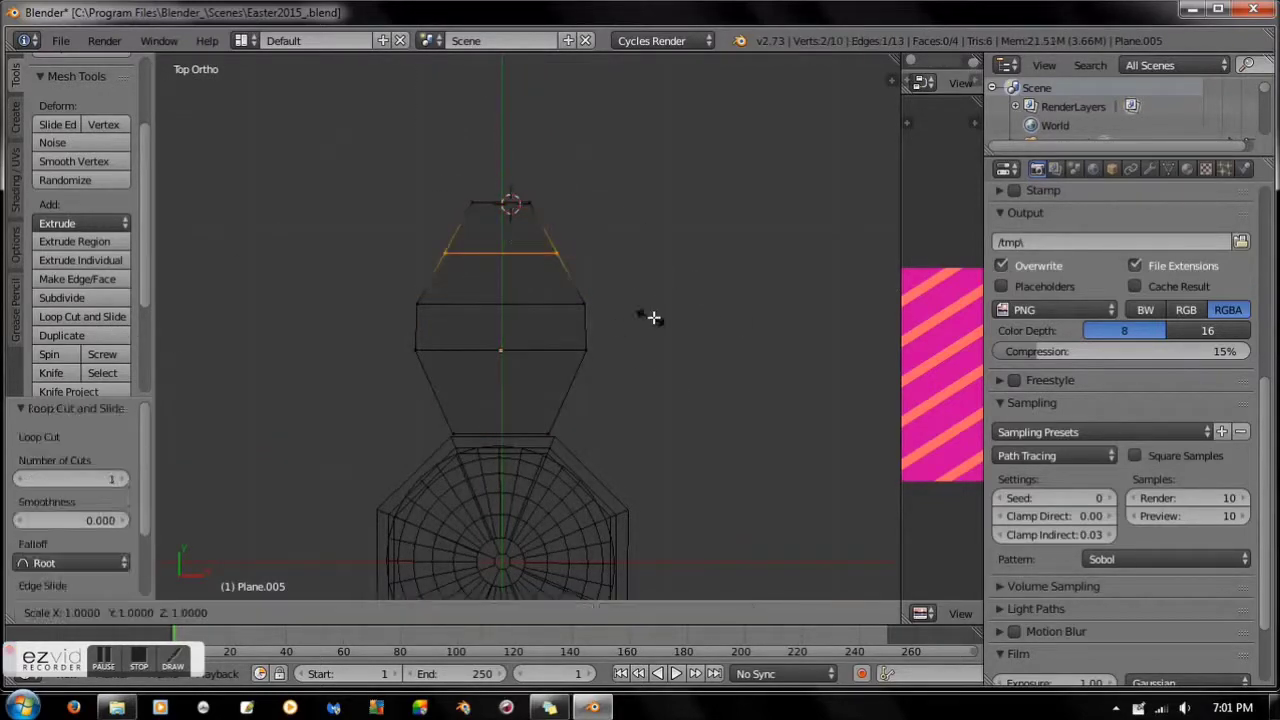
click(591, 219)
key(z)
middle_drag(643, 349, 571, 340)
key(a)
key(a)
key(e)
middle_drag(520, 252, 617, 357)
key(g)
key(y)
click(466, 386)
middle_drag(466, 386, 597, 394)
Add a loop cut along the petal, undoing the extra cuts
key(KP_1)
key(KP_7)
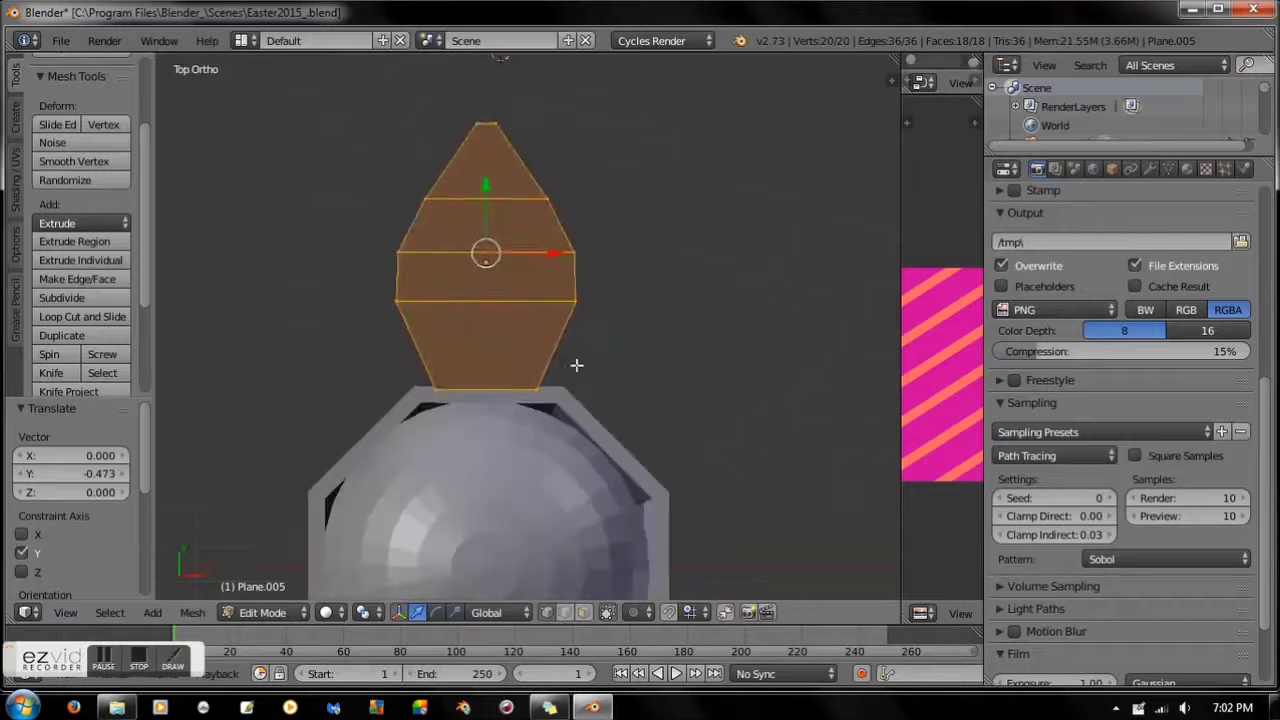
key(z)
key(a)
key(a)
mouse_move(790, 434)
middle_down()
mouse_move(463, 360)
mouse_move(691, 357)
mouse_move(760, 330)
middle_up()
key(z)
scroll(121, 196, down, 3)
middle_drag(450, 300, 560, 290)
click(82, 303)
click(565, 295)
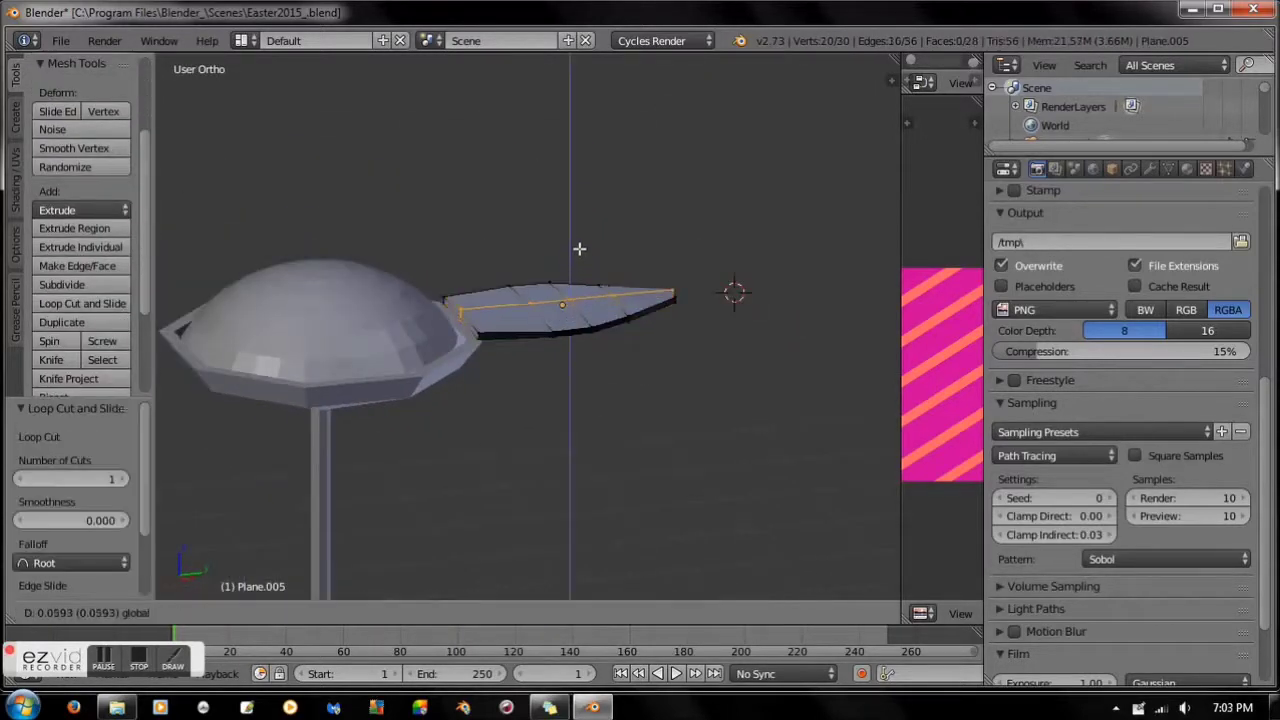
click(586, 248)
scroll(614, 371, up, 2)
middle_drag(614, 371, 602, 415)
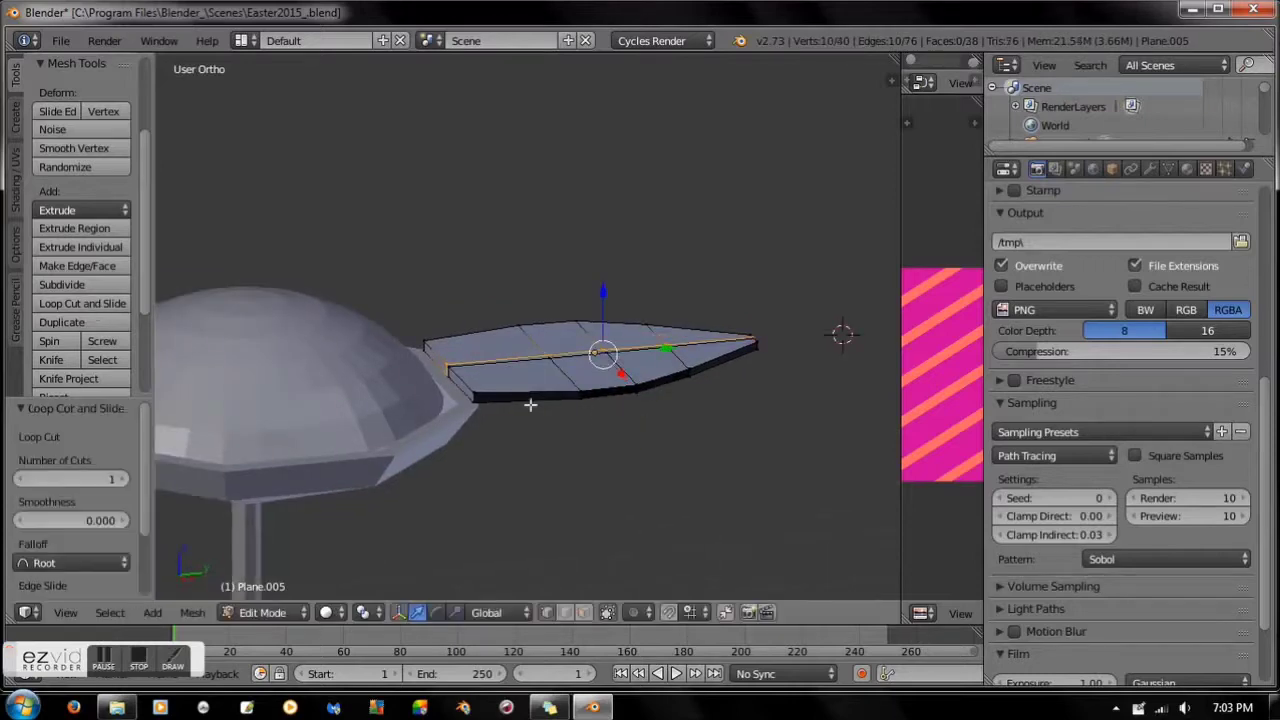
click(452, 366)
middle_drag(452, 366, 587, 286)
mouse_move(628, 355)
middle_down()
mouse_move(649, 300)
mouse_move(651, 408)
mouse_move(682, 460)
mouse_move(680, 386)
mouse_move(600, 337)
mouse_move(586, 286)
mouse_move(606, 526)
mouse_move(631, 418)
mouse_move(270, 611)
middle_up()
key(ctrl+z)
key(ctrl+z)
Lift the petal along the Z axis and select it entirely
key(g)
key(z)
click(677, 354)
key(a)
key(a)
click(270, 612)
Duplicate and rotate the petal into two, then four, then eight petals using a 45° turn
key(Escape)
key(shift+d)
key(r)
key(z)
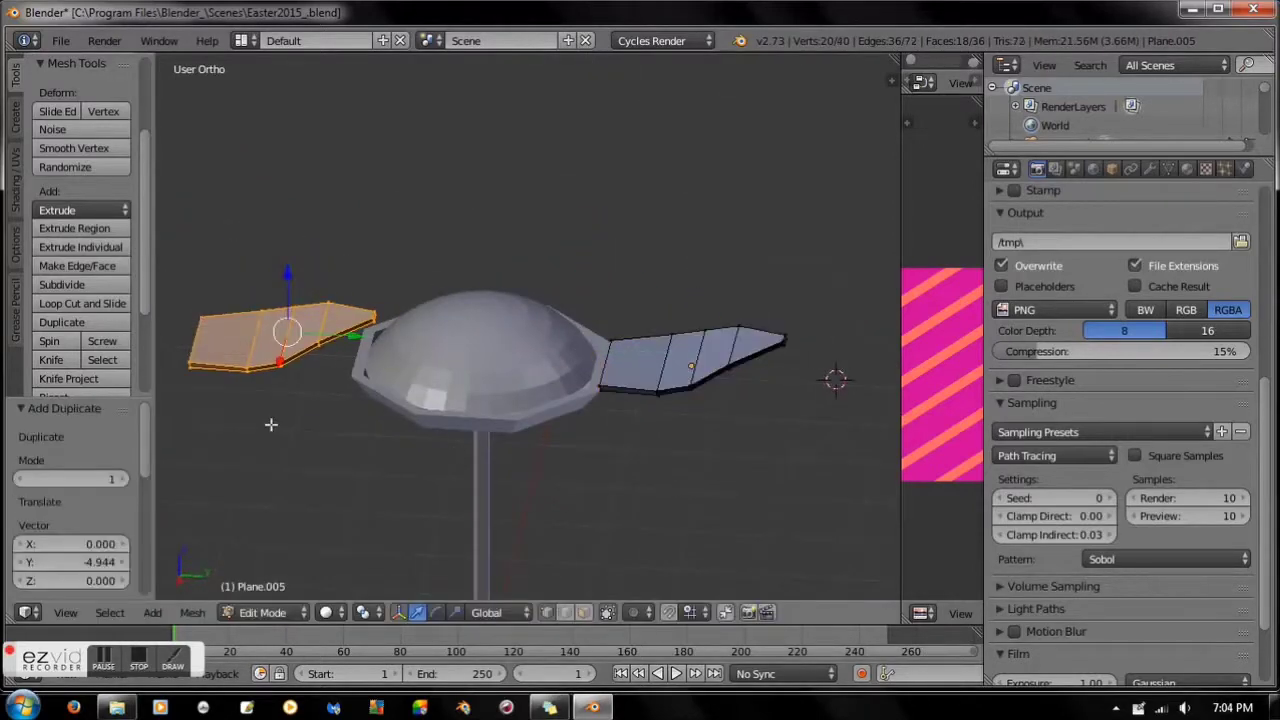
click(74, 480)
mouse_move(520, 500)
middle_down()
mouse_move(709, 529)
mouse_move(651, 500)
mouse_move(300, 560)
middle_up()
key(a)
key(a)
key(shift+d)
key(r)
click(579, 477)
key(a)
key(a)
key(shift+d)
text(r45)
key(Return)
Return to object mode and bring up the petals' modifier settings
click(262, 612)
click(291, 588)
click(1149, 168)
key(Tab)
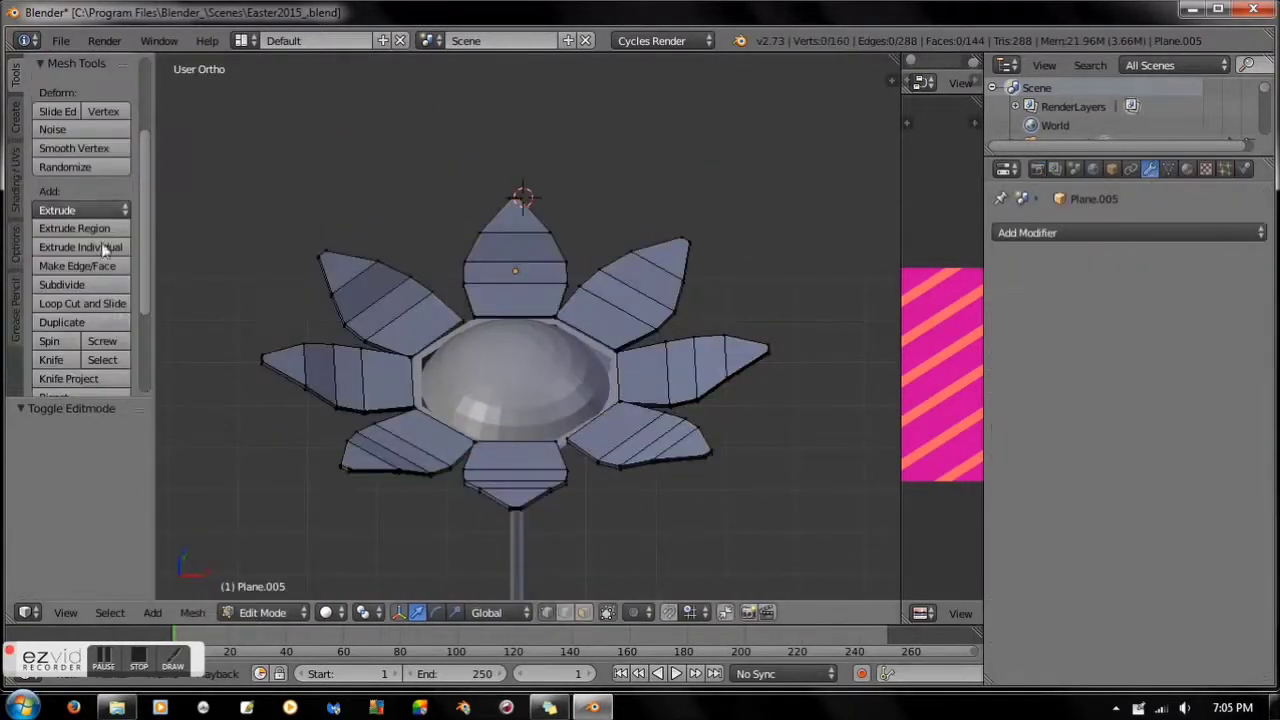
Give the petals a Subdivision Surface modifier with View 3 and Render 2
click(88, 282)
click(1130, 232)
key(Tab)
click(97, 205)
key(a)
mouse_move(560, 470)
middle_down()
mouse_move(611, 516)
mouse_move(700, 400)
mouse_move(592, 385)
middle_up()
right_click(607, 490)
click(1118, 362)
Inspect the stem's cup in edit mode, then return to object mode
right_click(518, 375)
key(Tab)
scroll(560, 463, up, 3)
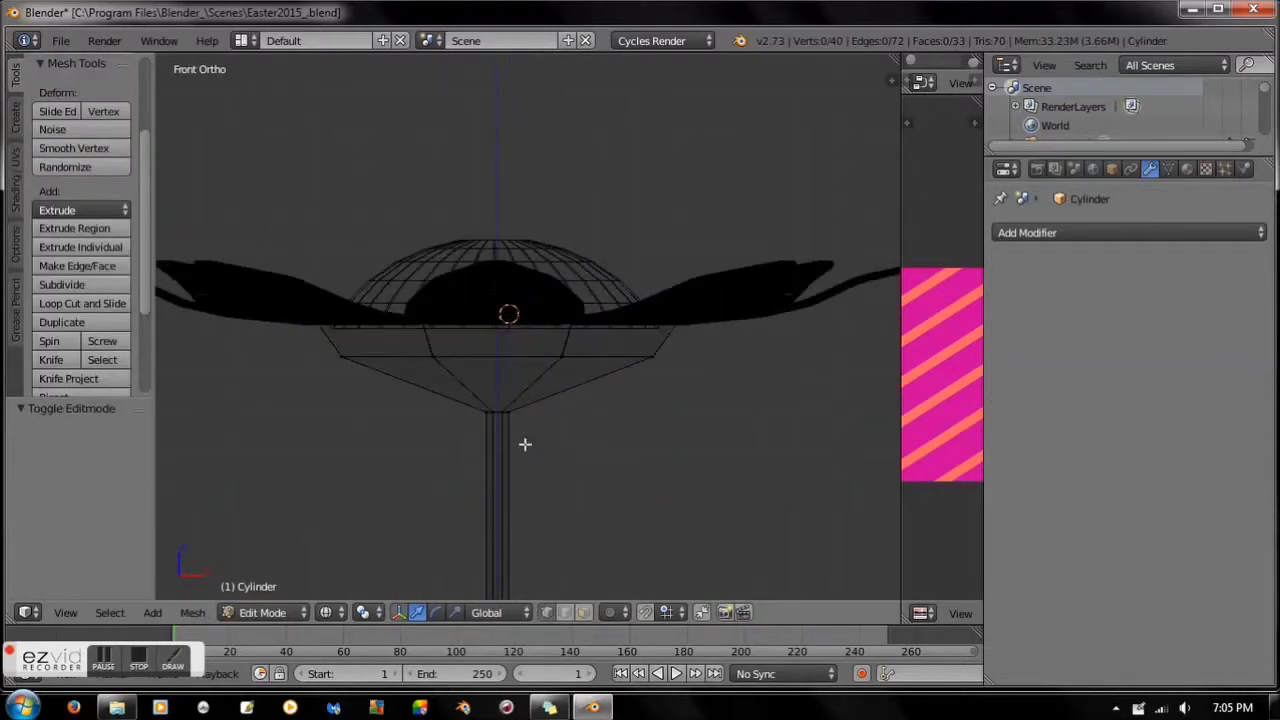
key(a)
mouse_move(778, 399)
middle_down()
mouse_move(597, 354)
mouse_move(566, 396)
middle_up()
key(a)
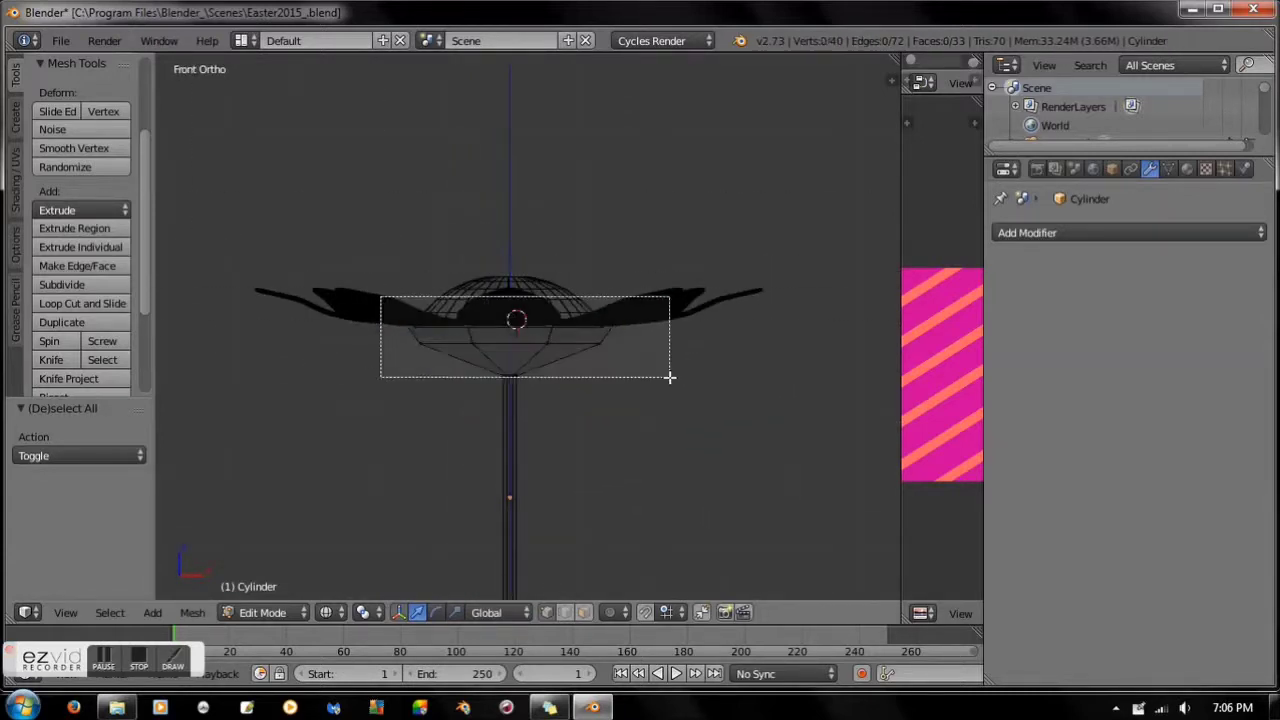
key(Tab)
right_click(514, 343)
Rotate the petals about the vertical axis, cancelling an attempted scale of the centre sphere
right_click(639, 382)
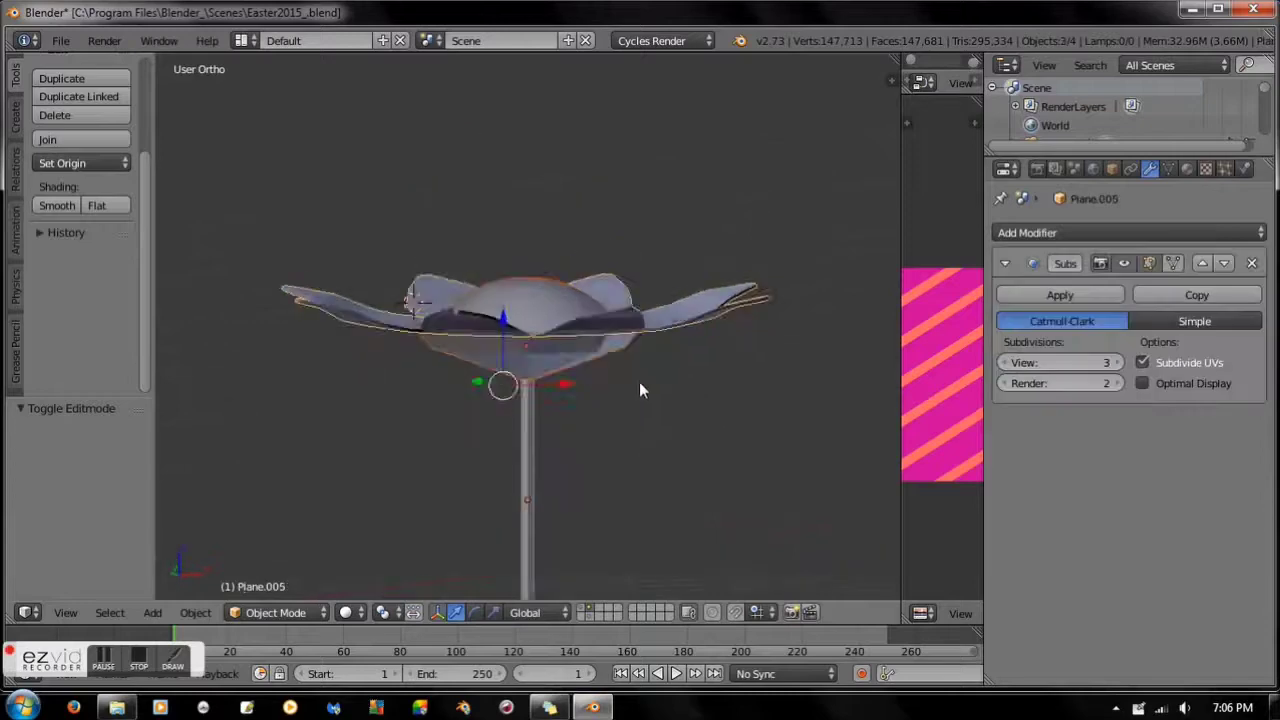
key(r)
click(571, 481)
key(ctrl+z)
key(r)
click(594, 443)
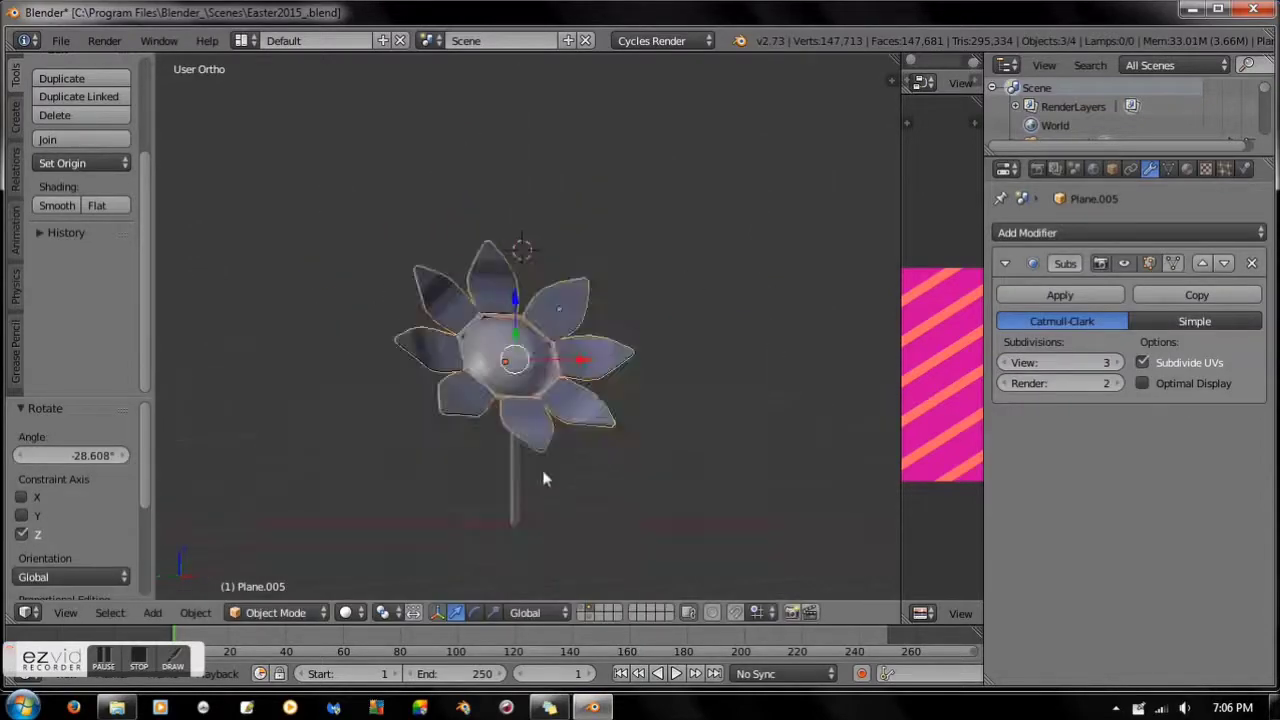
key(a)
right_click(512, 367)
key(s)
right_click(523, 365)
mouse_move(523, 365)
middle_down()
mouse_move(632, 349)
mouse_move(566, 351)
mouse_move(514, 374)
middle_up()
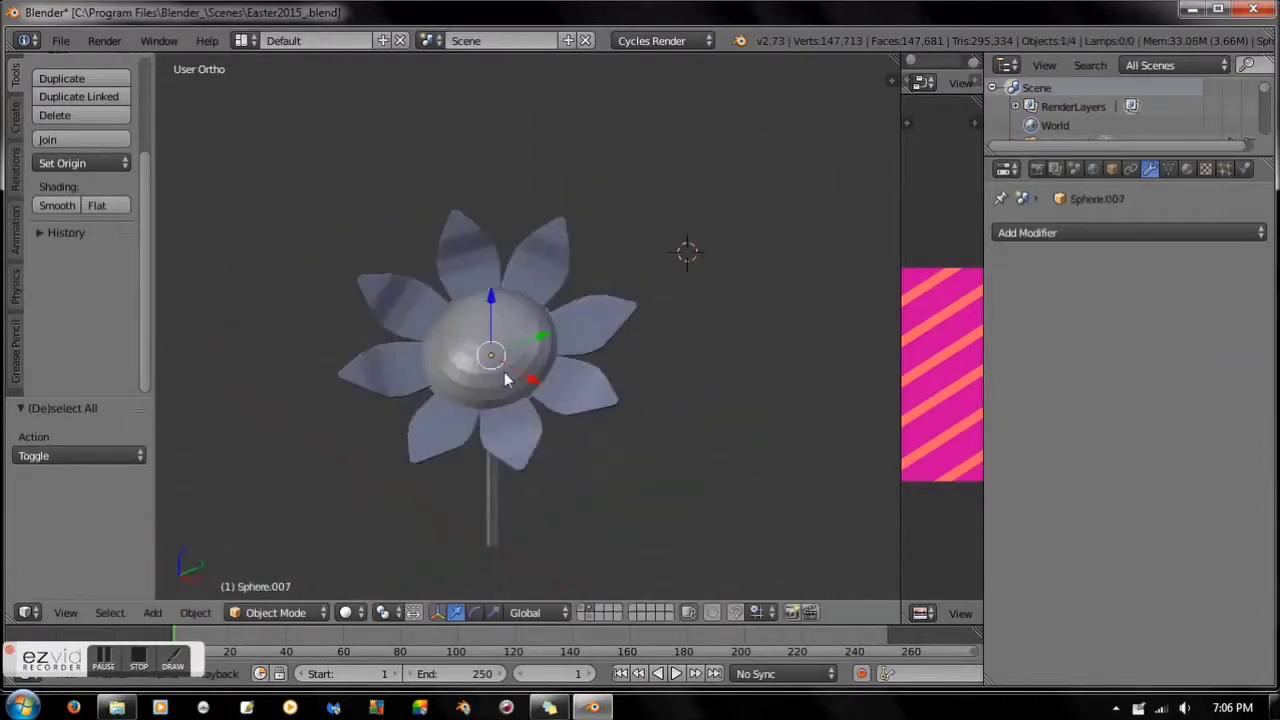
key(ctrl+z)
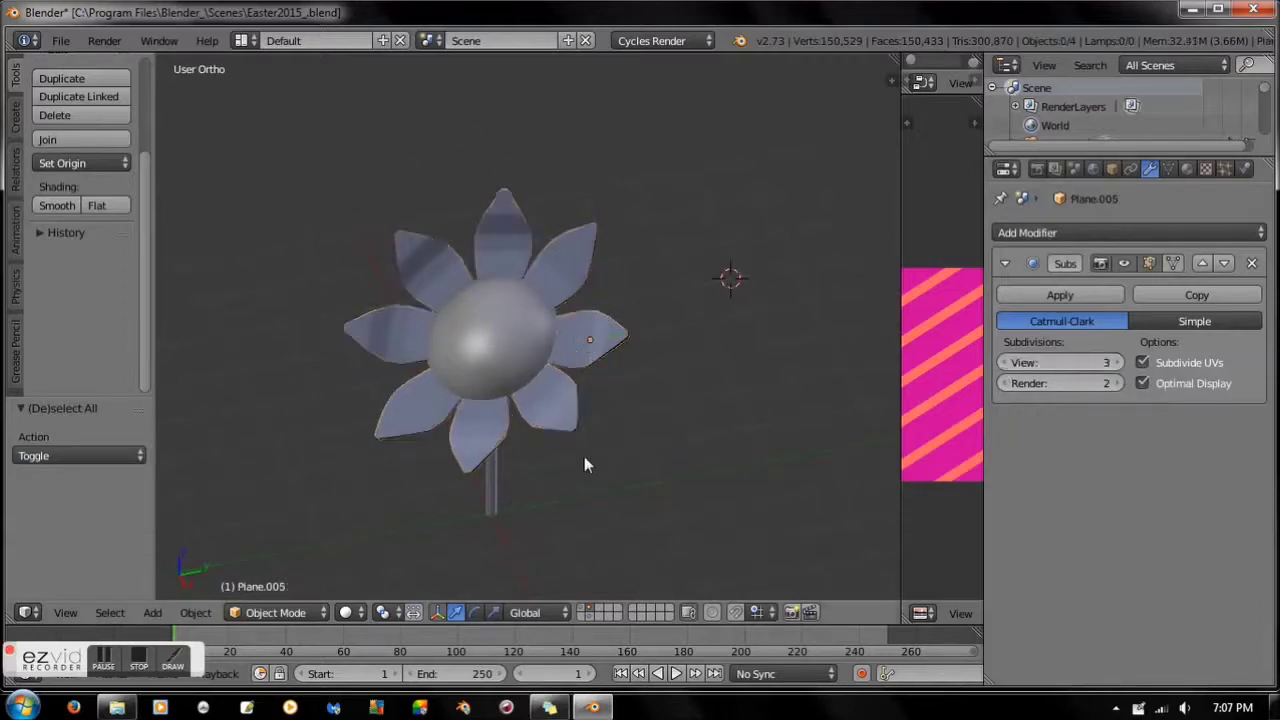
Add a loop cut around the stem and slide it toward the top
right_click(490, 490)
key(KP_Decimal)
key(Tab)
click(120, 303)
click(447, 330)
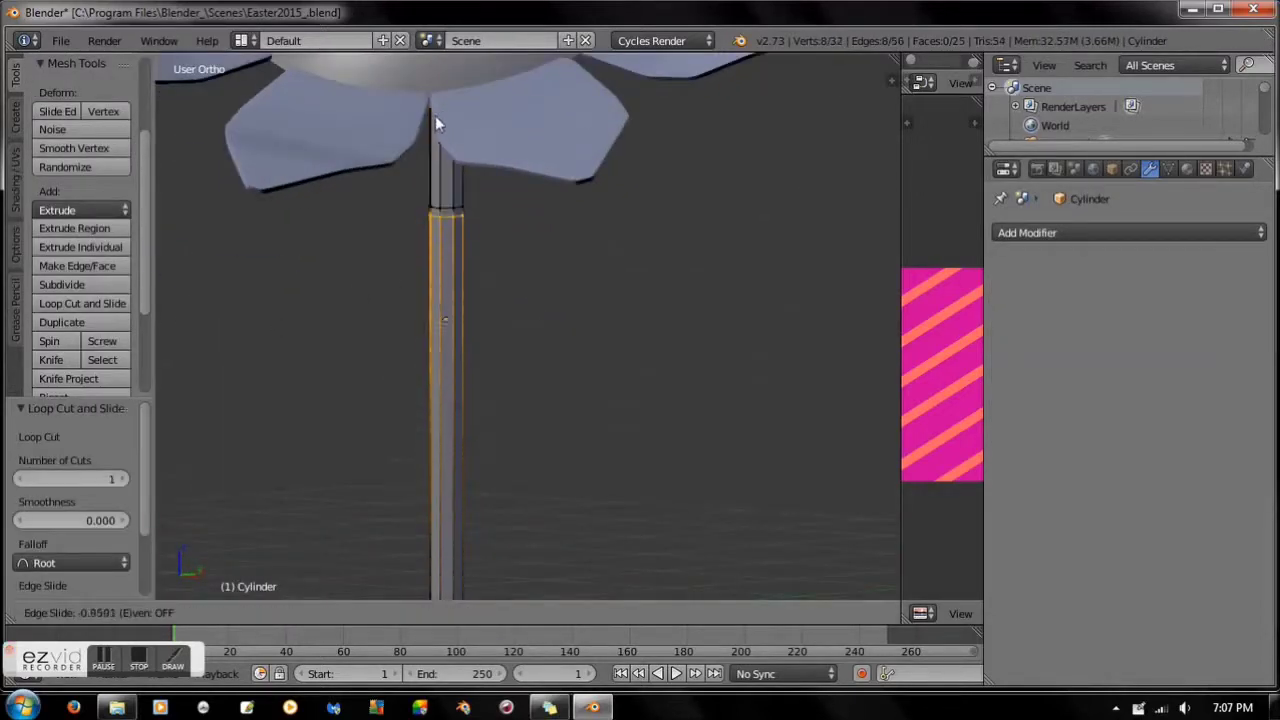
Extrude a thin side branch out from the stem
click(436, 125)
key(a)
middle_drag(436, 125, 578, 590)
click(667, 314)
mouse_move(631, 317)
middle_down()
mouse_move(777, 266)
mouse_move(604, 344)
mouse_move(580, 150)
middle_up()
key(a)
Add two loop cuts along the branch and shrink its tip vertices
key(ctrl+r)
click(580, 200)
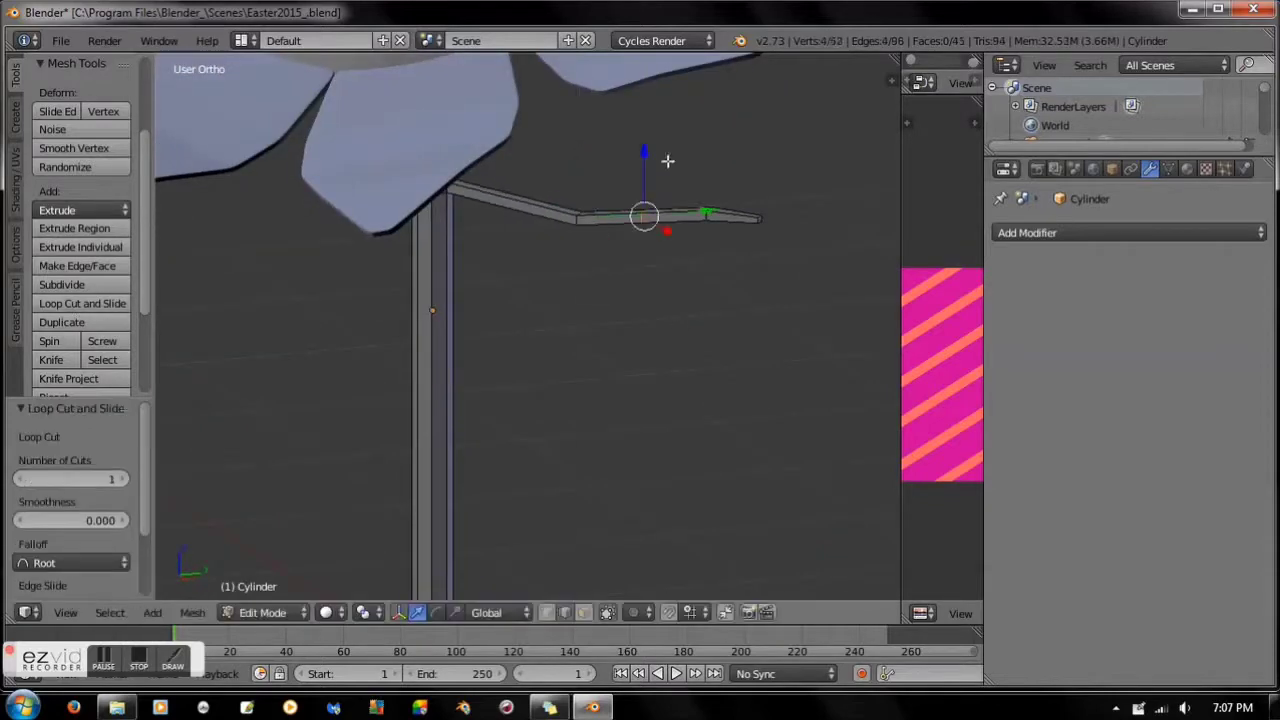
key(a)
middle_drag(640, 211, 549, 400)
click(117, 310)
click(486, 350)
middle_drag(486, 350, 334, 383)
alt+right_click(282, 261)
key(s)
click(191, 325)
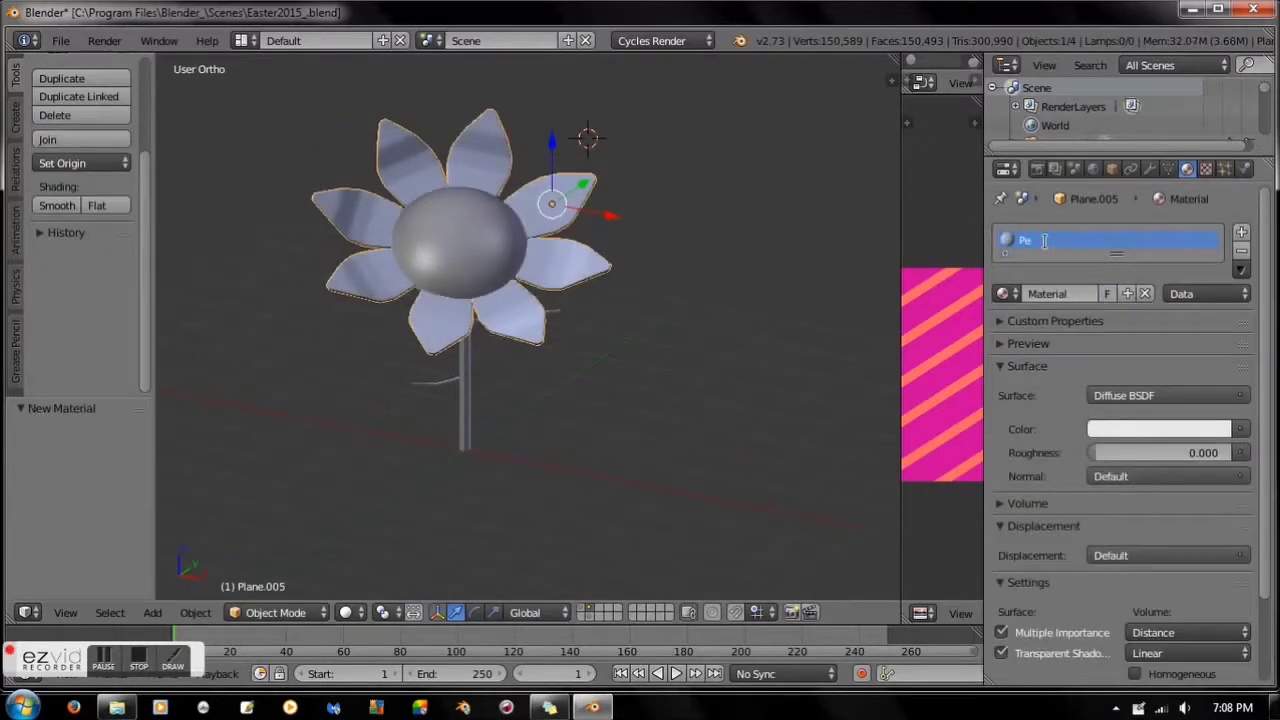
Add a new white Diffuse material named Petals to the petals
click(1160, 429)
click(1160, 429)
right_click(455, 245)
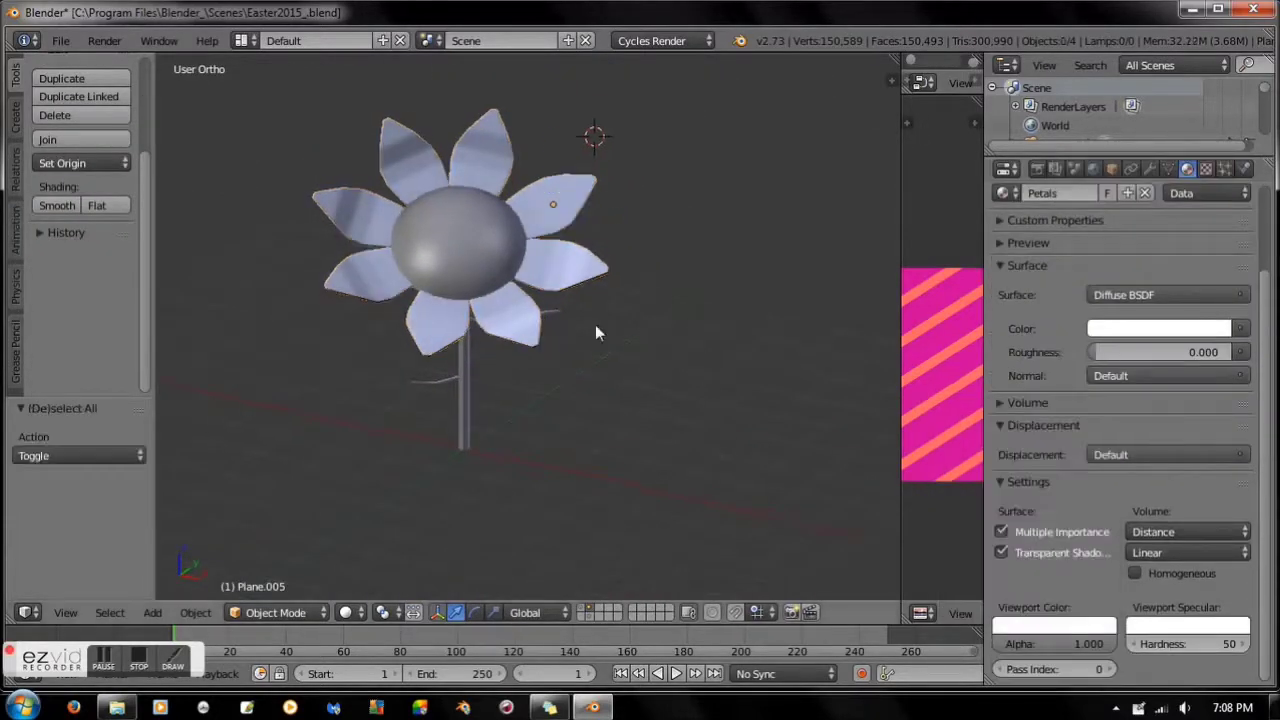
Give the centre sphere a yellow Pollen material and the stem a green Stem material
click(1160, 429)
click(1110, 180)
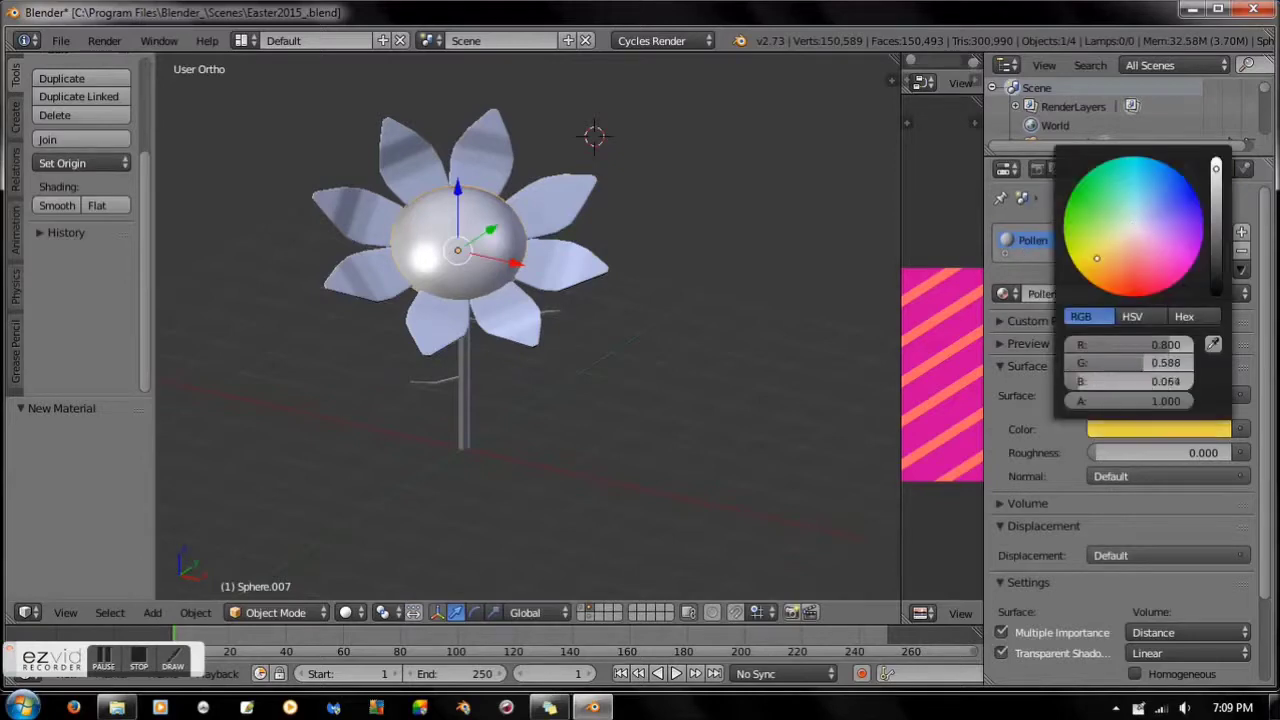
right_click(470, 400)
double_click(1045, 240)
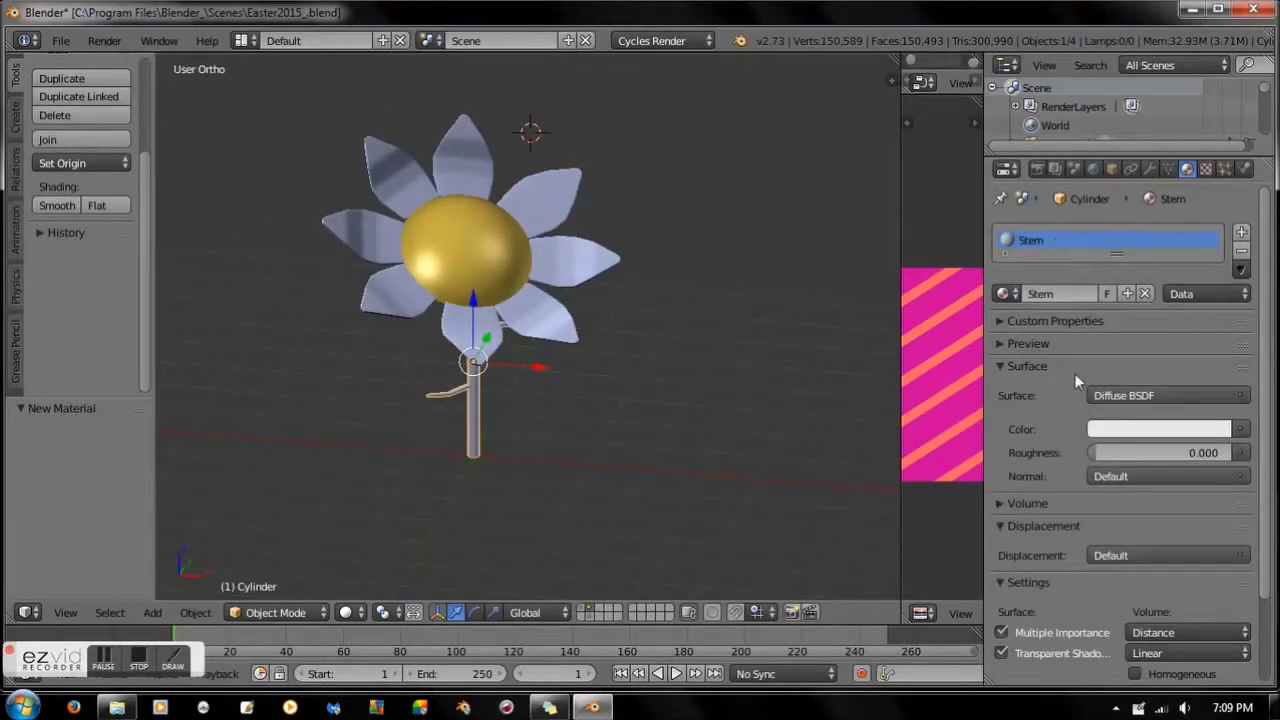
click(1110, 429)
Apply the existing green stem material to the side branches
key(a)
scroll(643, 433, down, 3)
middle_drag(643, 433, 611, 291)
right_click(611, 291)
right_click(548, 235)
scroll(548, 235, up, 3)
click(1003, 193)
click(1057, 391)
Group the petals, centre, stem and branches into one flower with Ctrl+G
shift+right_click(507, 280)
shift+right_click(532, 213)
middle_drag(532, 213, 400, 300)
key(ctrl+g)
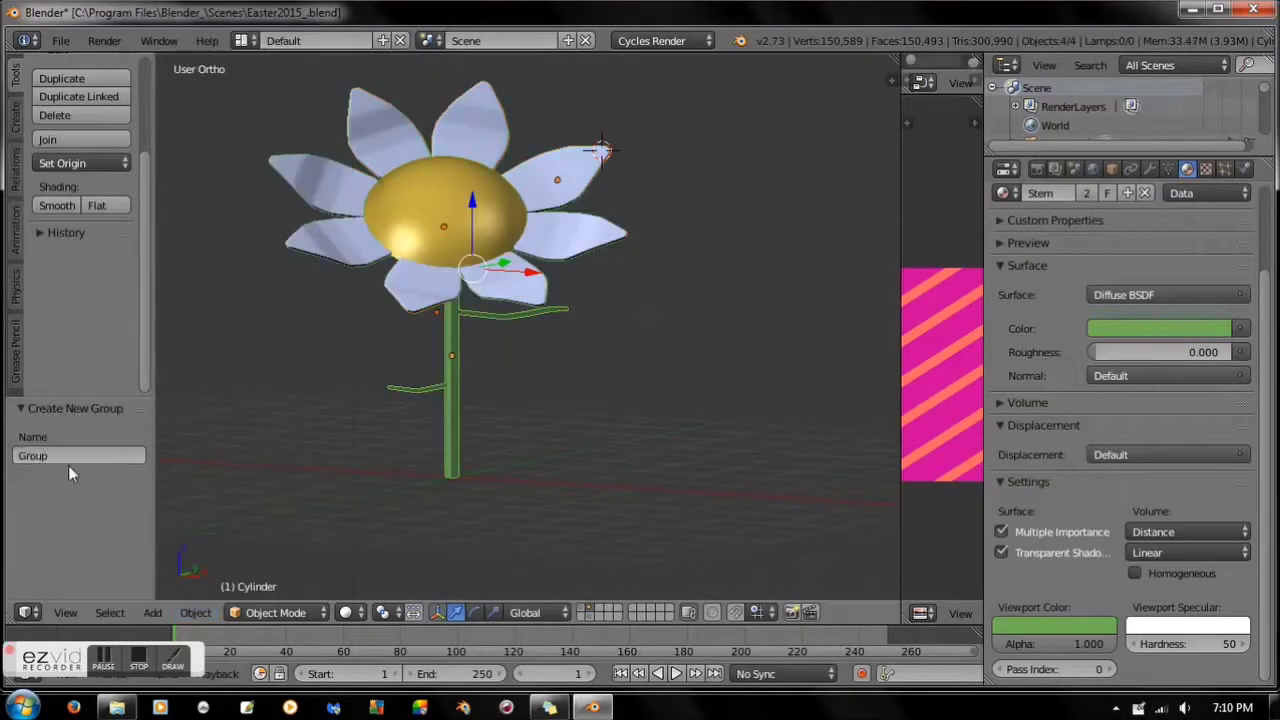
key(Return)
Duplicate the flower twice with Shift+D to form a row of three daisies
middle_drag(634, 347, 698, 411)
scroll(698, 411, down, 2)
key(shift+d)
click(671, 388)
key(shift+d)
click(509, 452)
scroll(509, 452, up, 3)
right_click(859, 312)
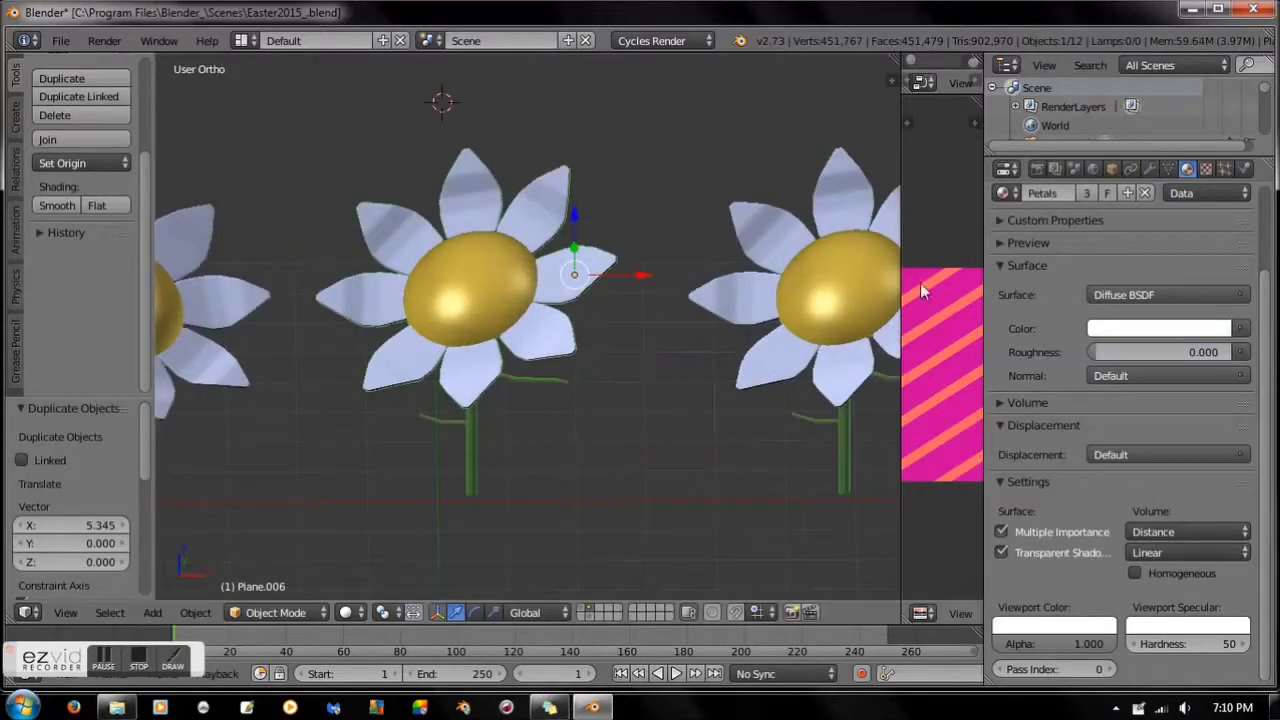
Turn the middle flower's petals pink and its centre red
click(1128, 338)
click(1120, 240)
scroll(514, 303, down, 2)
right_click(514, 303)
click(1146, 427)
click(1140, 273)
scroll(1120, 450, down, 1)
Recolour the right flower's centre to white
key(a)
middle_drag(430, 395, 463, 401)
right_click(743, 302)
click(1160, 404)
click(1136, 203)
click(1160, 370)
click(1006, 400)
middle_drag(700, 400, 844, 387)
Duplicate the right flower along X and shrink the copy into a small flower
right_click(800, 320)
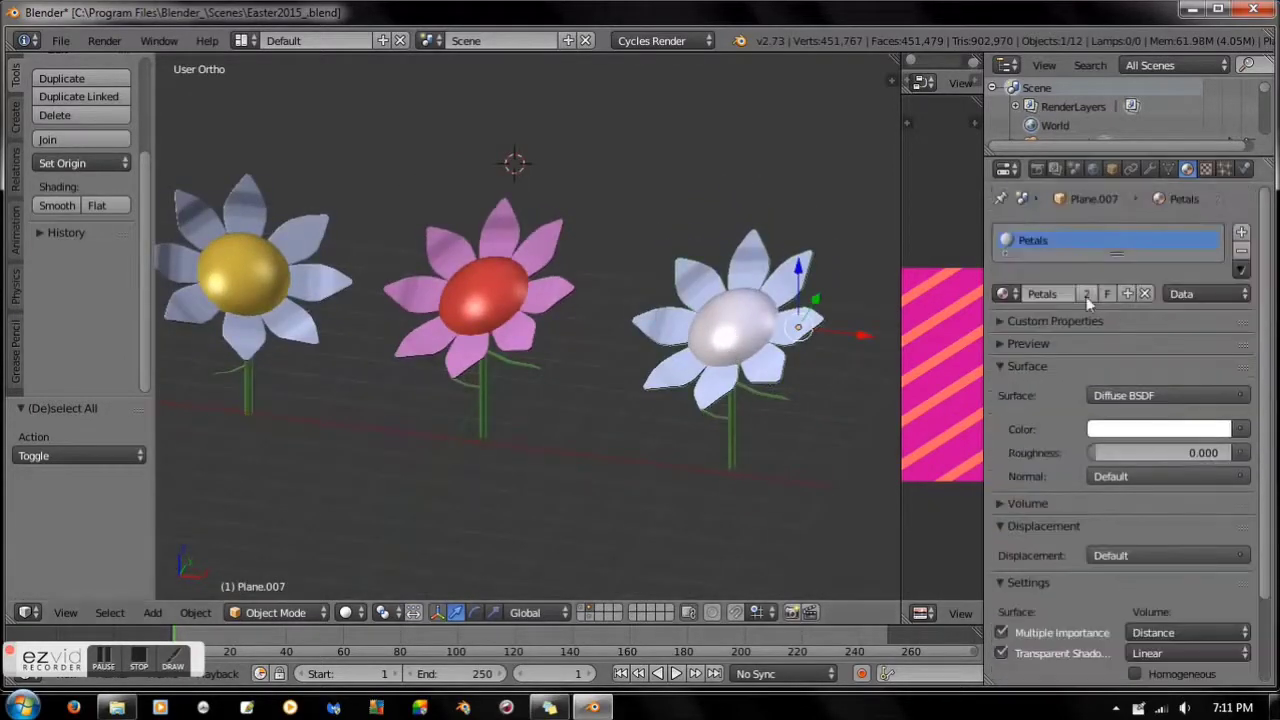
scroll(706, 400, down, 2)
scroll(751, 397, up, 3)
shift+right_click(694, 357)
key(shift+d)
key(x)
key(z)
click(600, 360)
key(s)
scroll(727, 418, up, 2)
scroll(559, 380, down, 3)
Duplicate the white flower along X, shrink the copy and lower it to ground level
right_click(492, 324)
shift+right_click(613, 402)
key(shift+d)
key(x)
click(700, 370)
key(s)
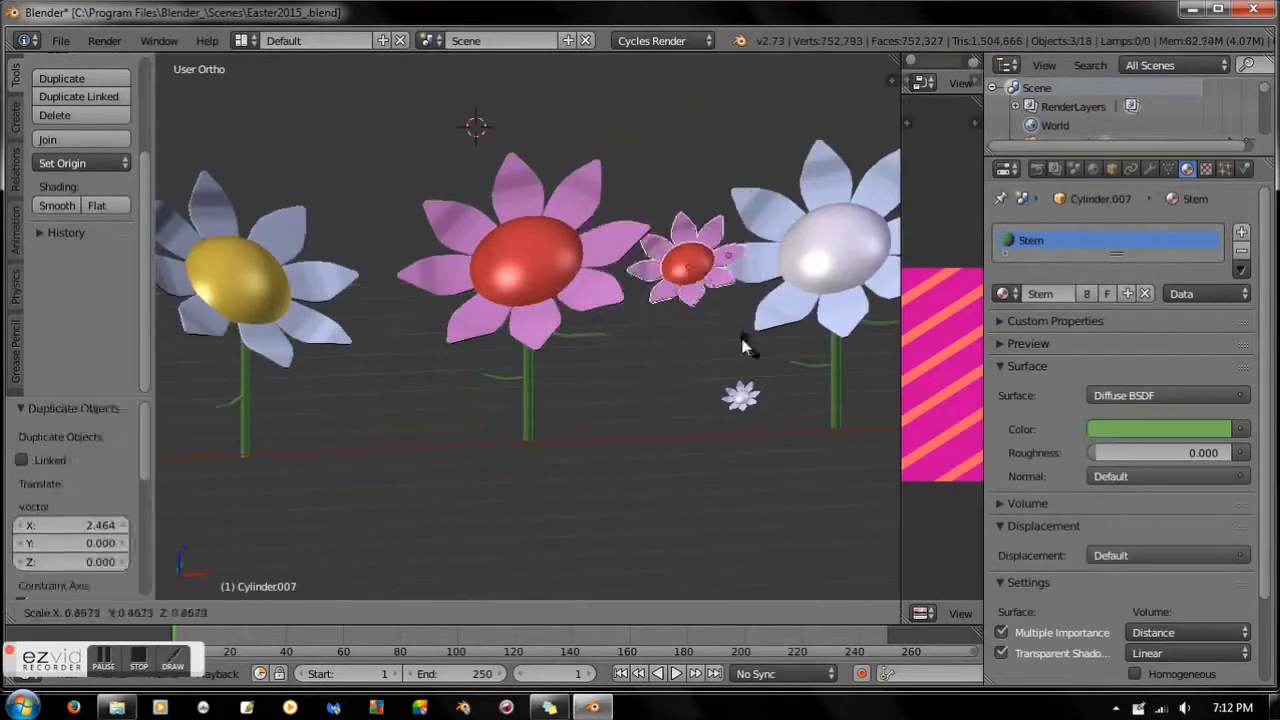
click(745, 345)
key(g)
key(z)
click(790, 425)
scroll(790, 425, up, 1)
scroll(731, 508, down, 3)
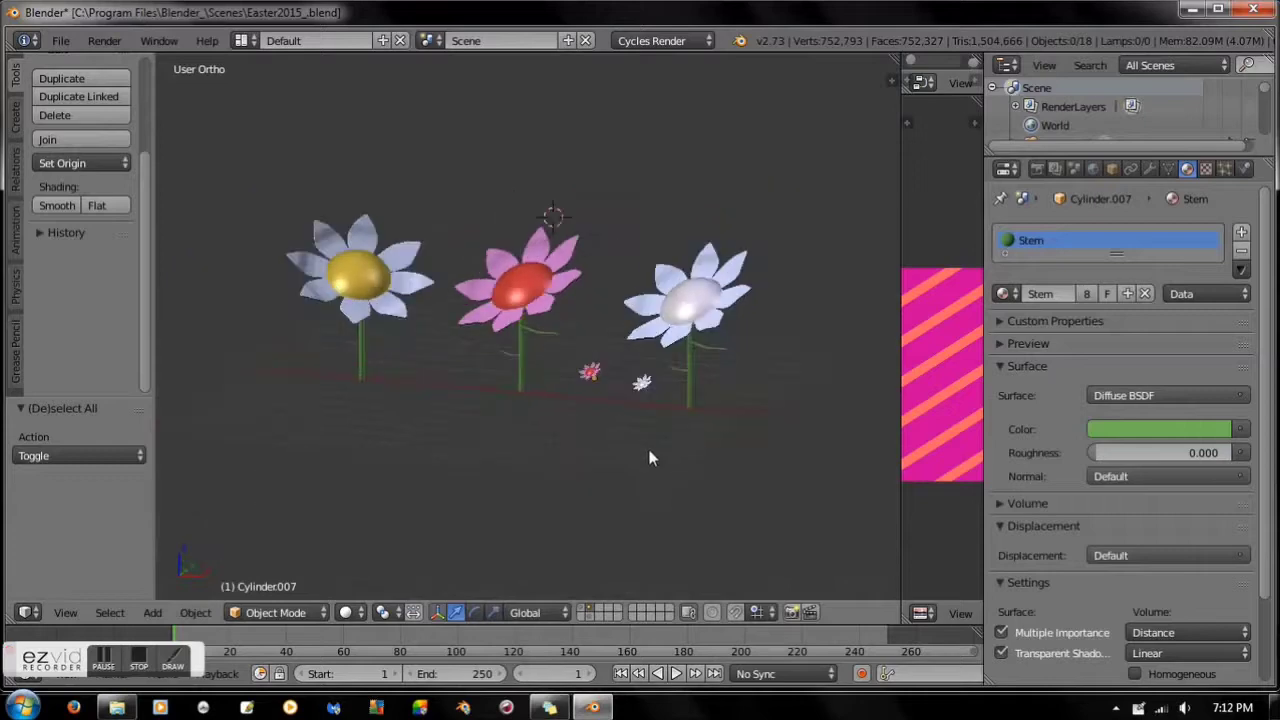
Change the white flower's petals to light blue
right_click(720, 290)
scroll(720, 290, up, 2)
click(1160, 428)
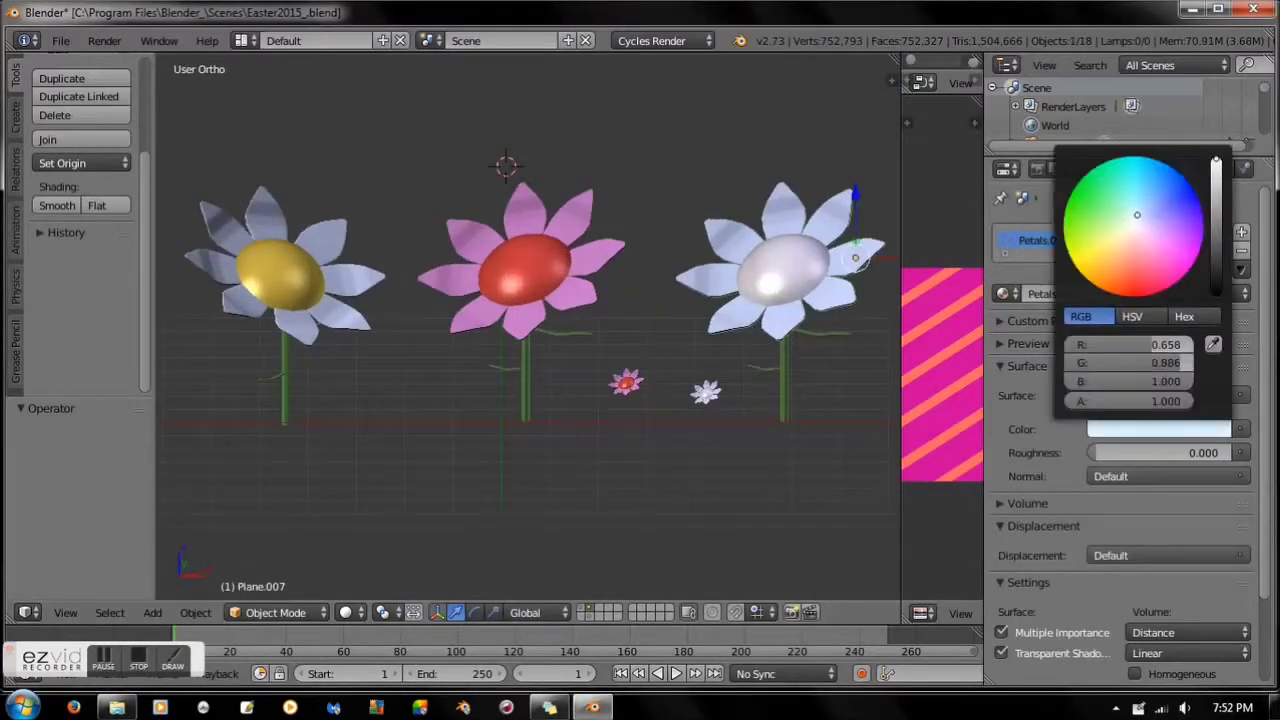
click(1150, 240)
scroll(1130, 335, down, 2)
click(1163, 330)
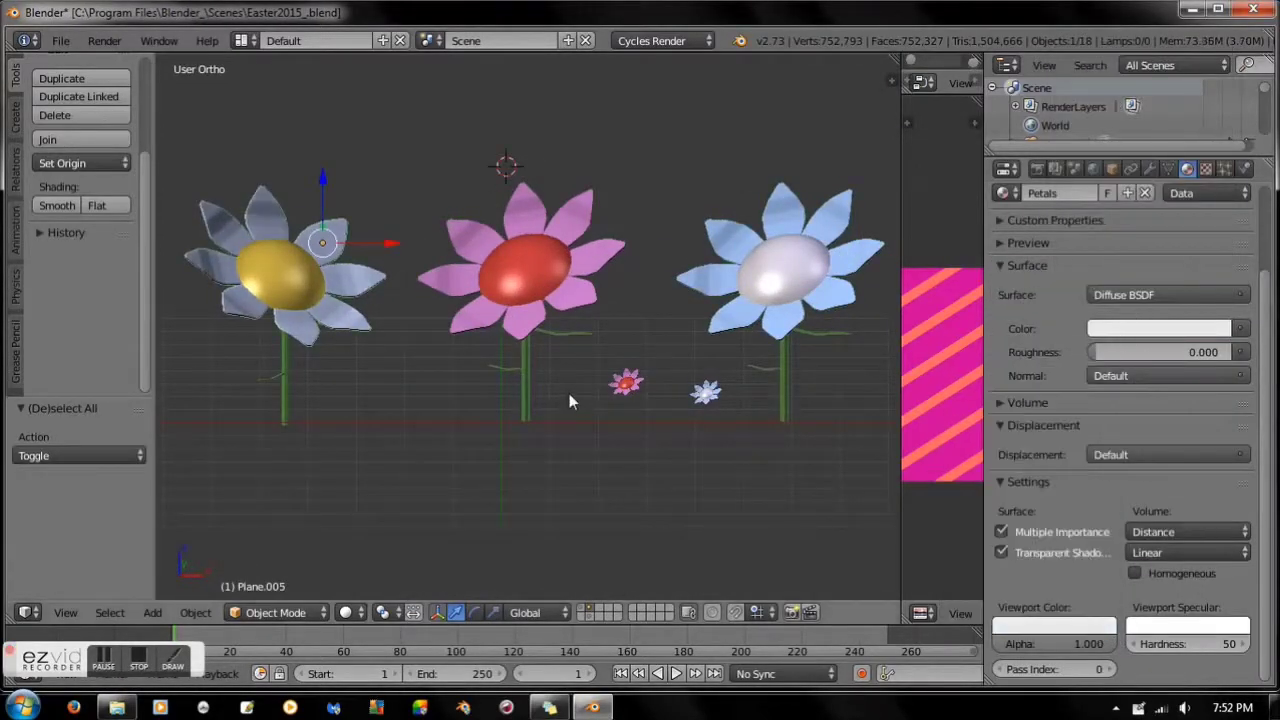
scroll(569, 393, up, 2)
Move the yellow-centred left flower to the grass layer and view it through the scene camera
middle_drag(461, 332, 401, 306)
shift+right_click(401, 306)
shift+right_click(436, 390)
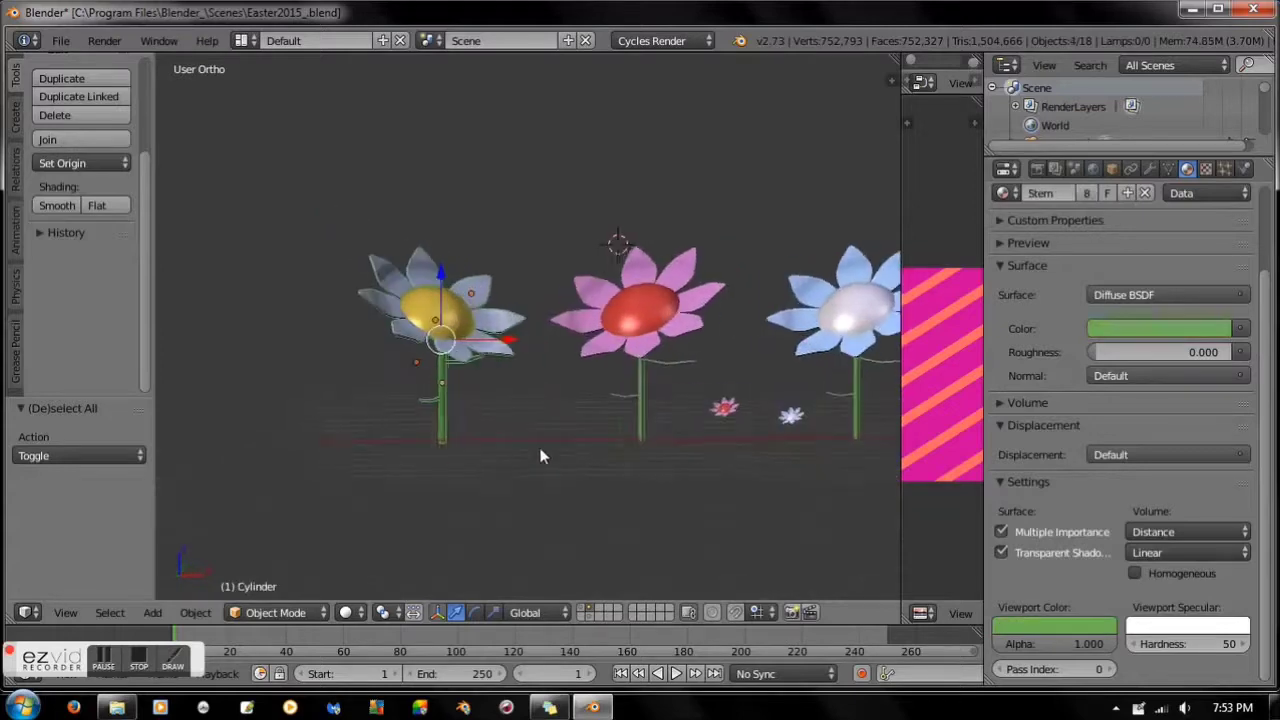
key(m)
click(560, 470)
click(579, 619)
click(65, 612)
click(85, 540)
key(s)
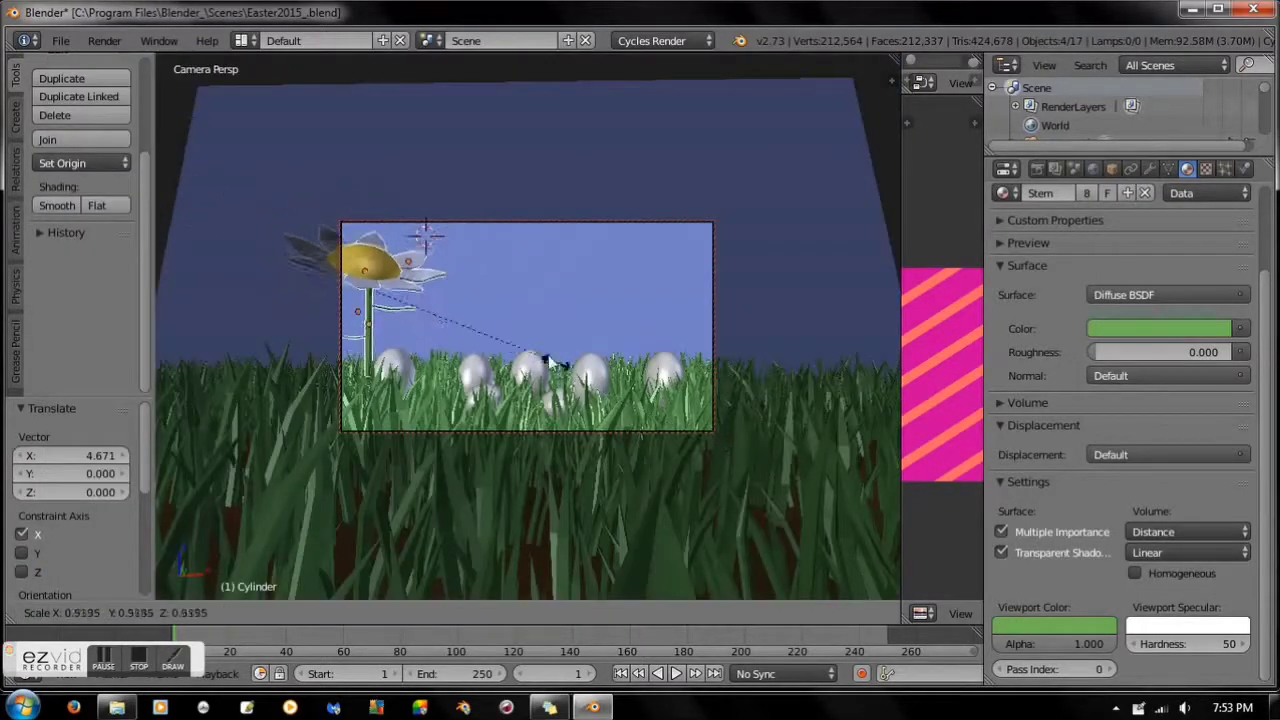
Position the yellow-centred flower among the eggs and rotate it around Z
click(728, 386)
key(r)
key(z)
click(686, 416)
key(a)
middle_drag(670, 413, 517, 428)
key(1)
scroll(546, 309, up, 3)
Move the pink flower to the grass layer, rotate, shrink and lower it into the grass
right_click(545, 312)
key(m)
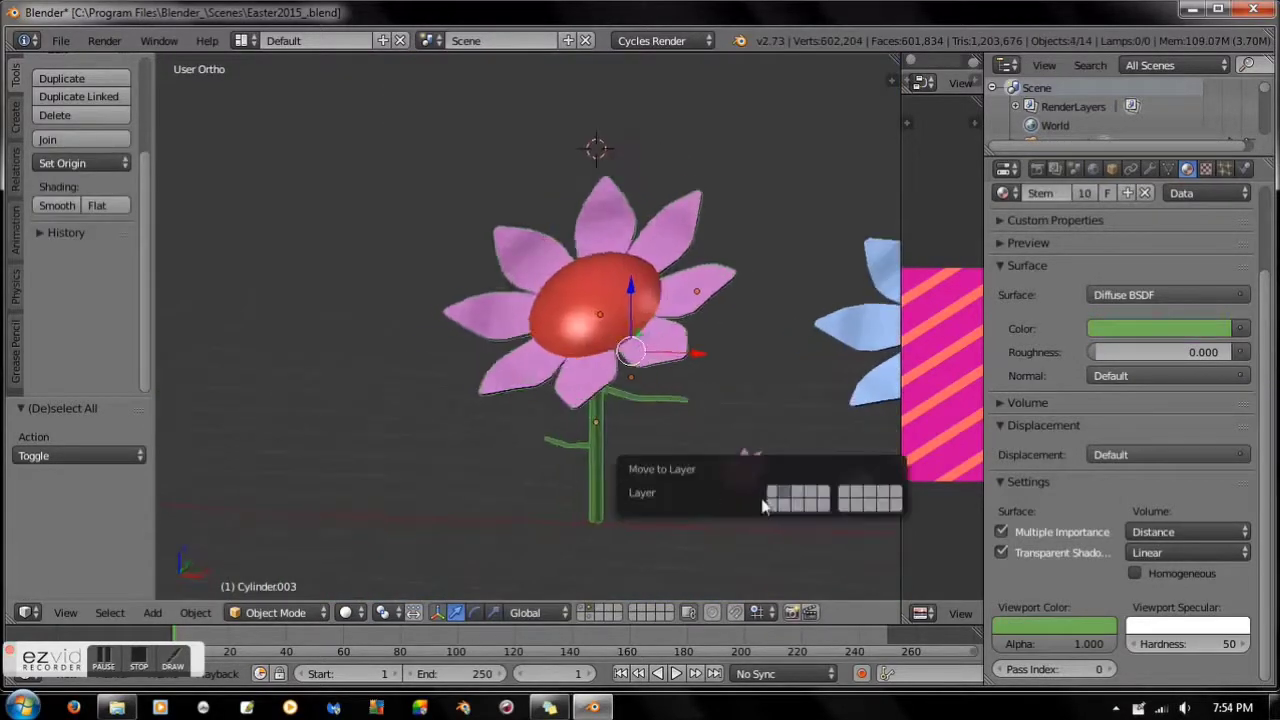
key(1)
key(KP_0)
key(r)
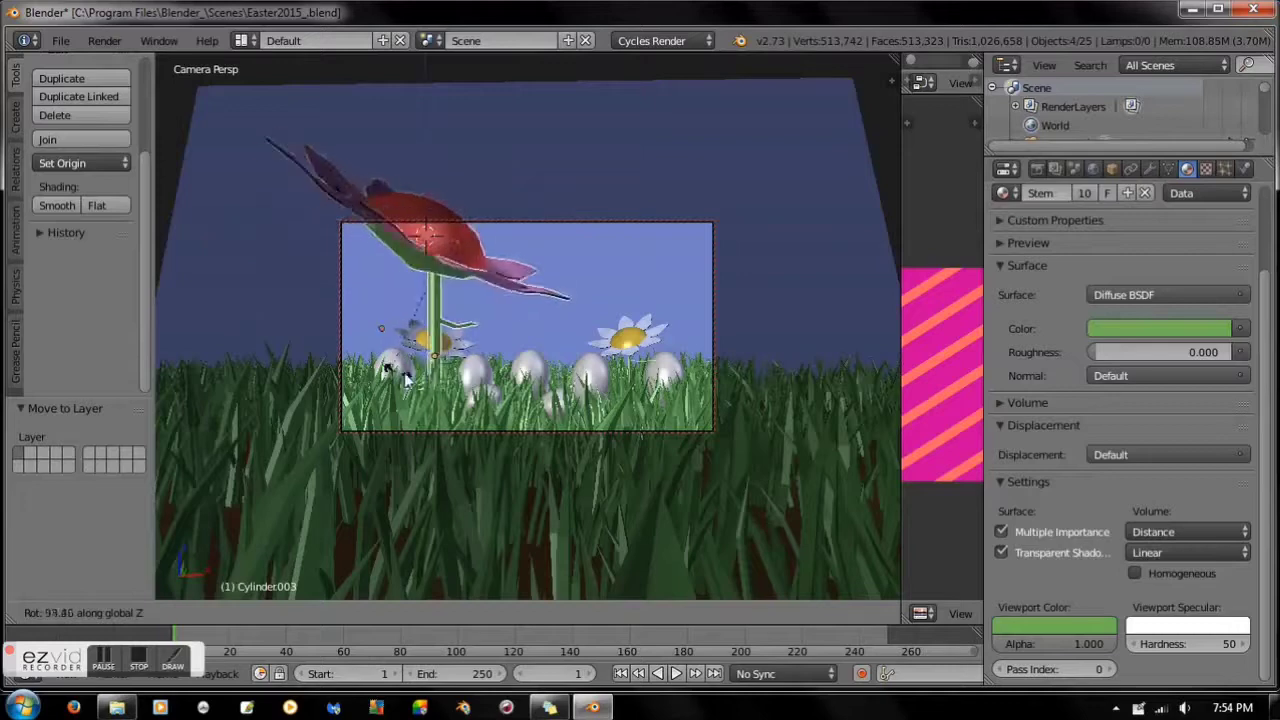
click(389, 373)
key(s)
click(420, 310)
key(g)
key(z)
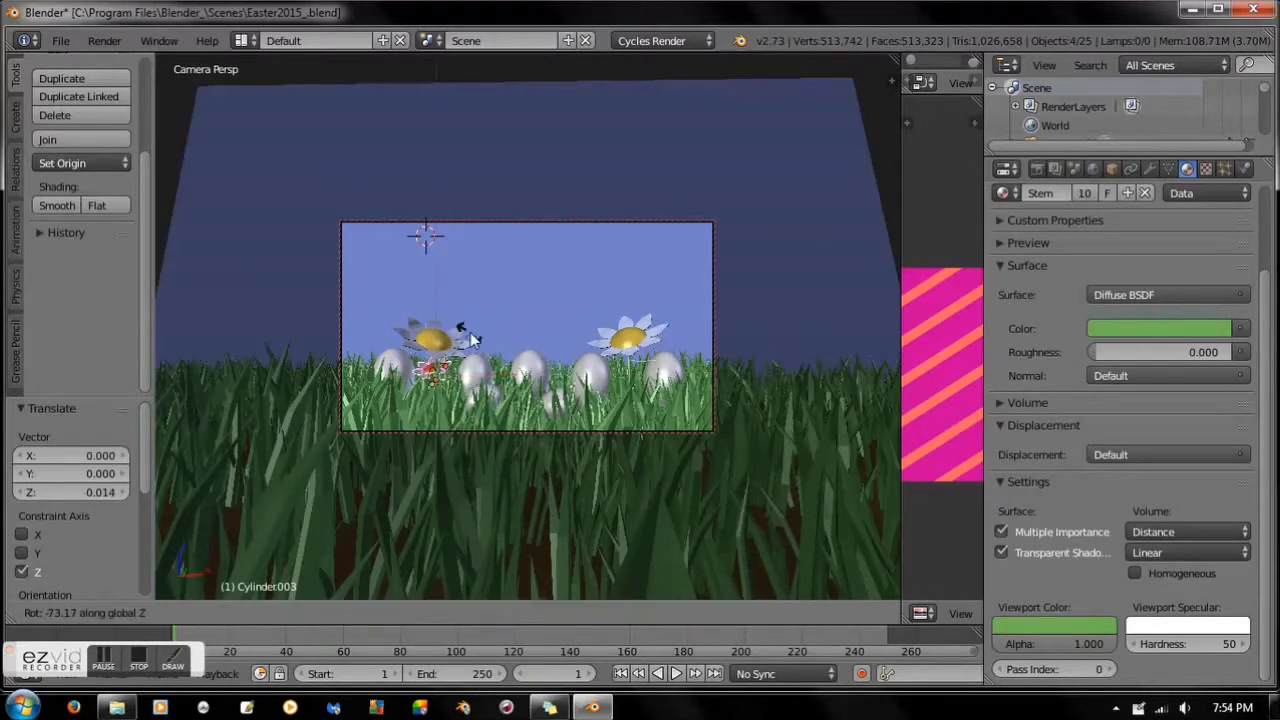
click(831, 475)
Duplicate the pink flower along X to place a copy across the scene
key(shift+d)
key(x)
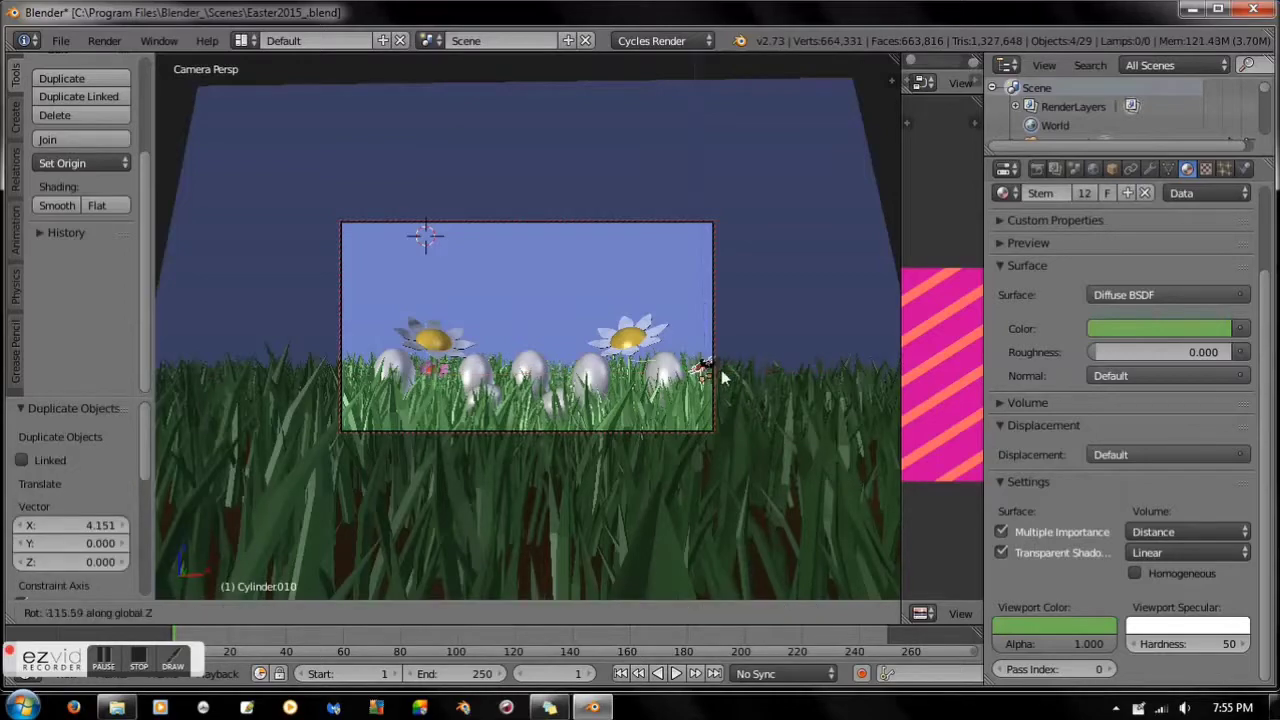
click(771, 492)
key(a)
key(2)
scroll(624, 464, up, 3)
Move the small blue flower to the grass layer, resize it and raise it above the grass
right_click(626, 468)
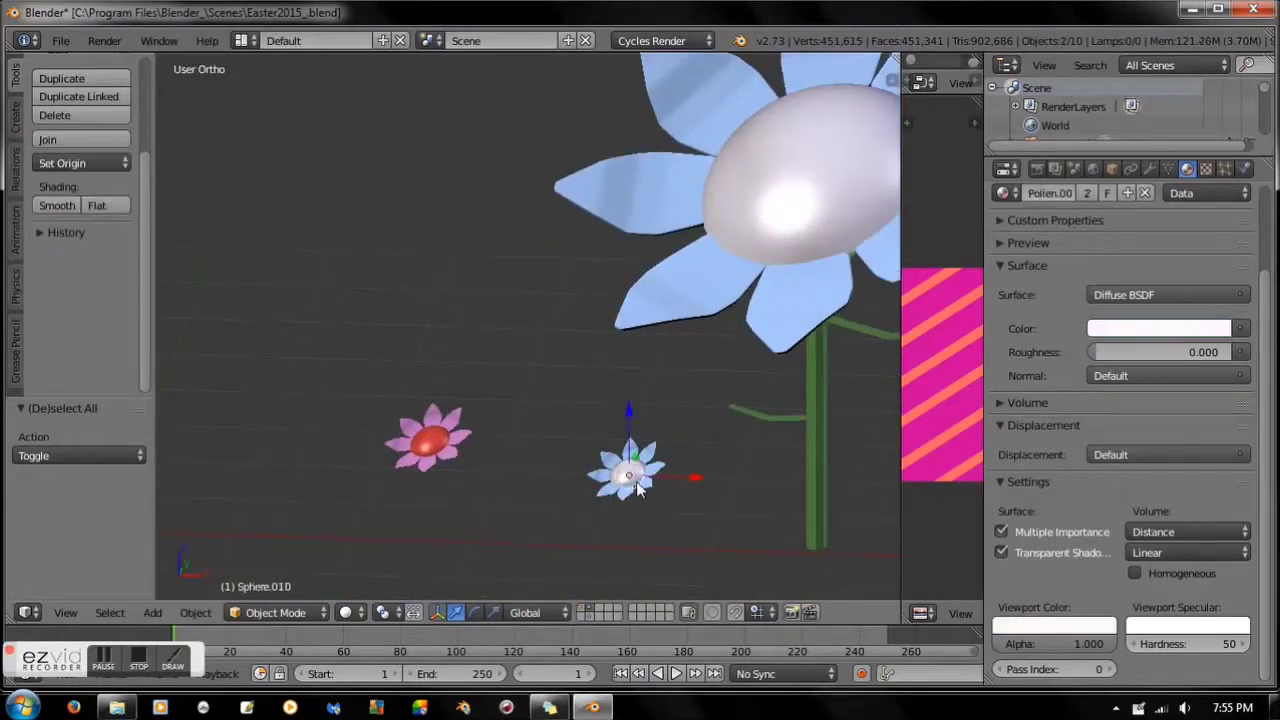
middle_drag(626, 468, 730, 525)
key(m)
key(1)
key(1)
key(s)
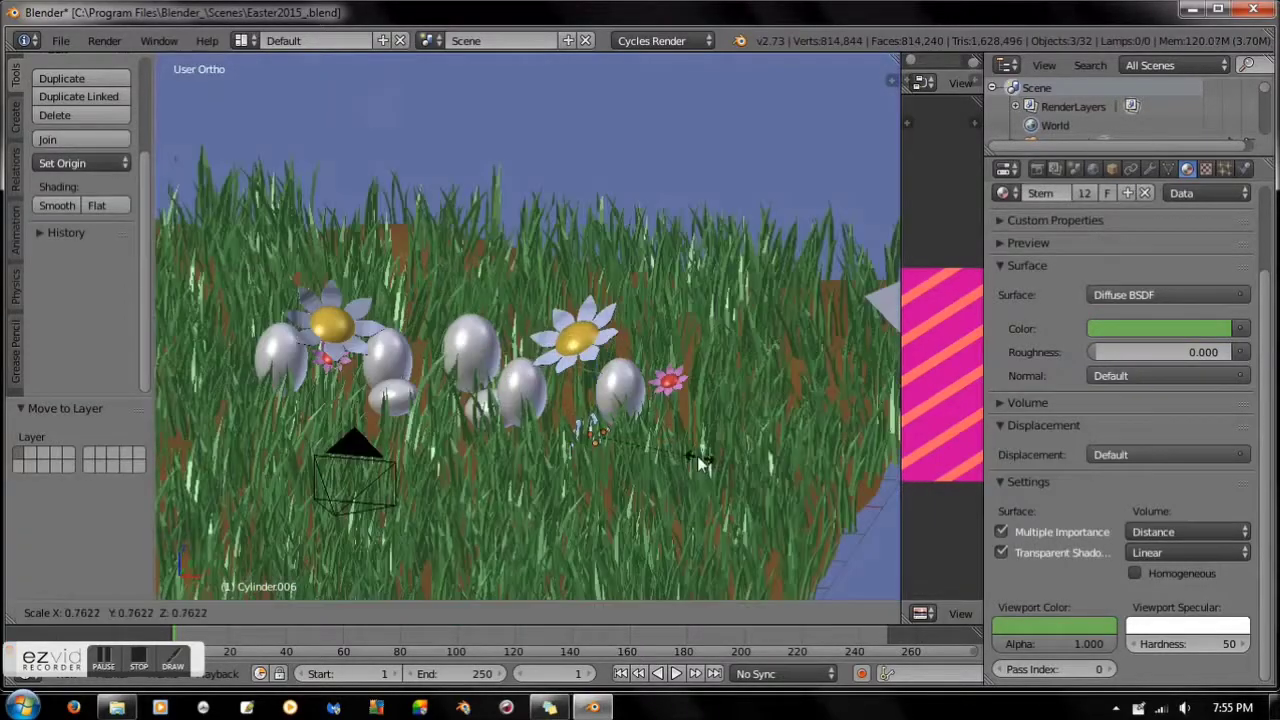
key(g)
key(z)
click(567, 408)
Scatter copies of the small blue flower across the grass, then render the camera view with F12
click(65, 612)
click(80, 527)
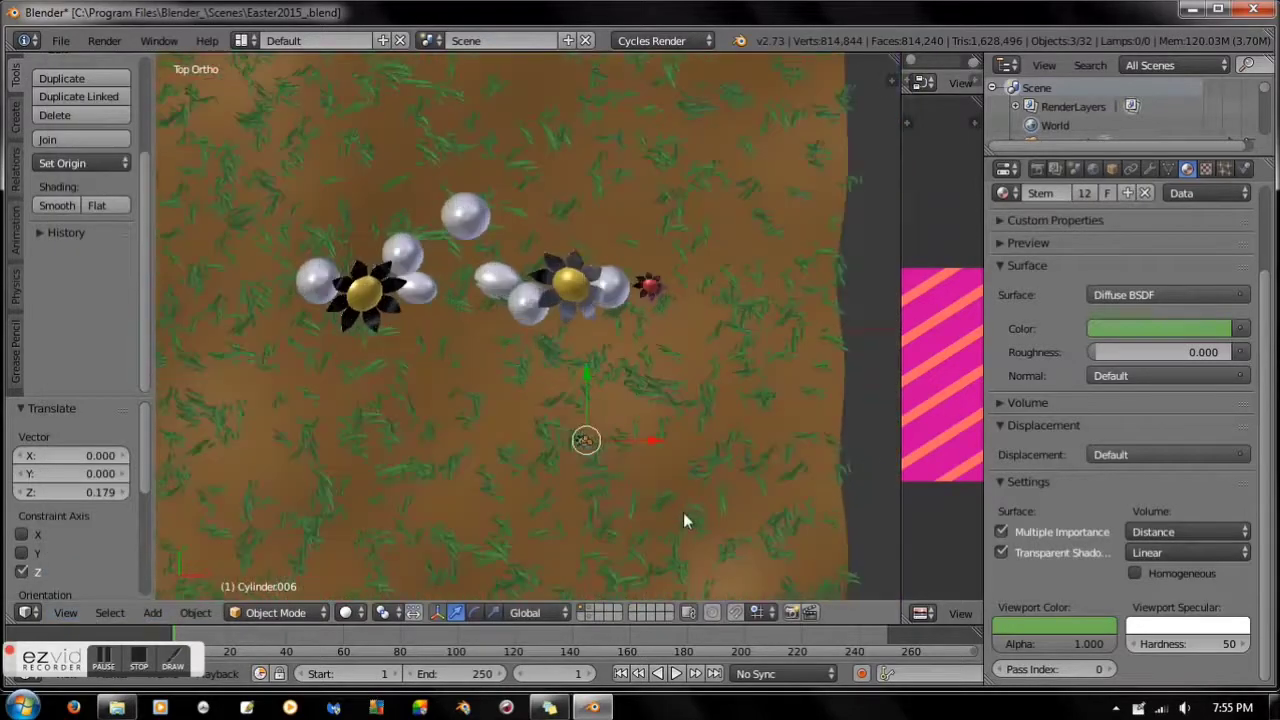
click(422, 314)
key(shift+d)
click(478, 302)
click(516, 427)
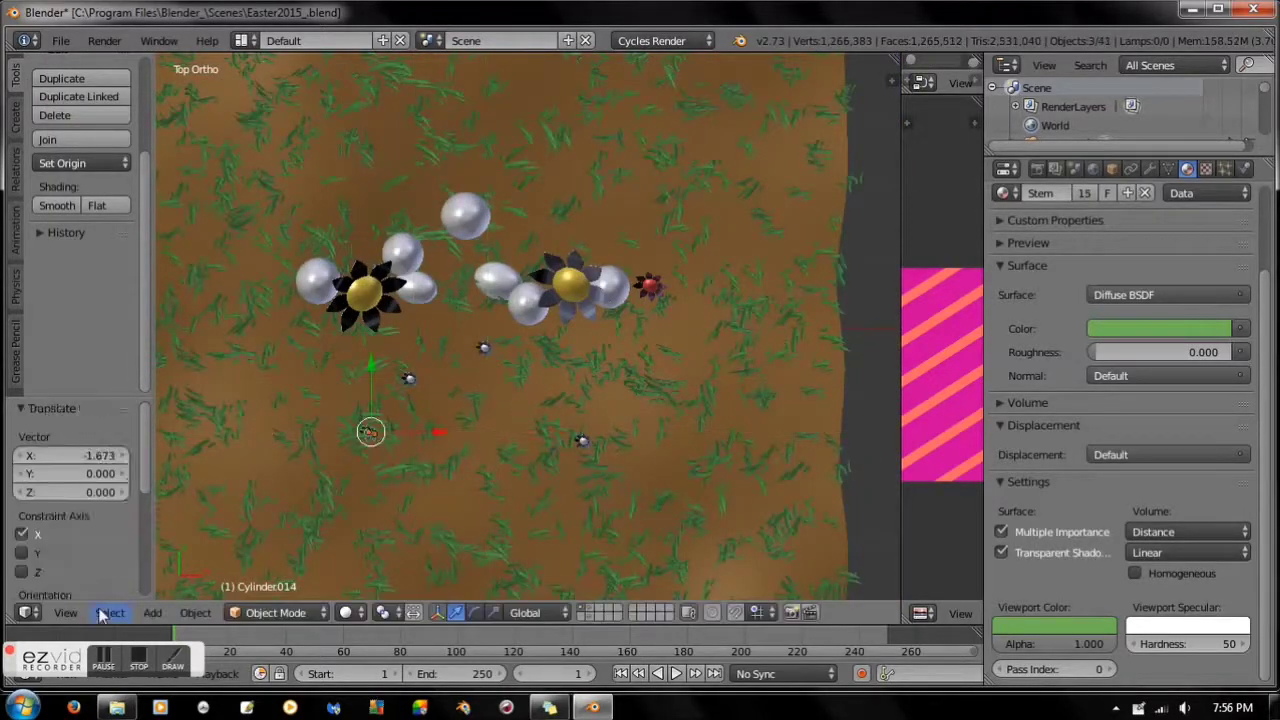
key(KP_0)
key(F12)
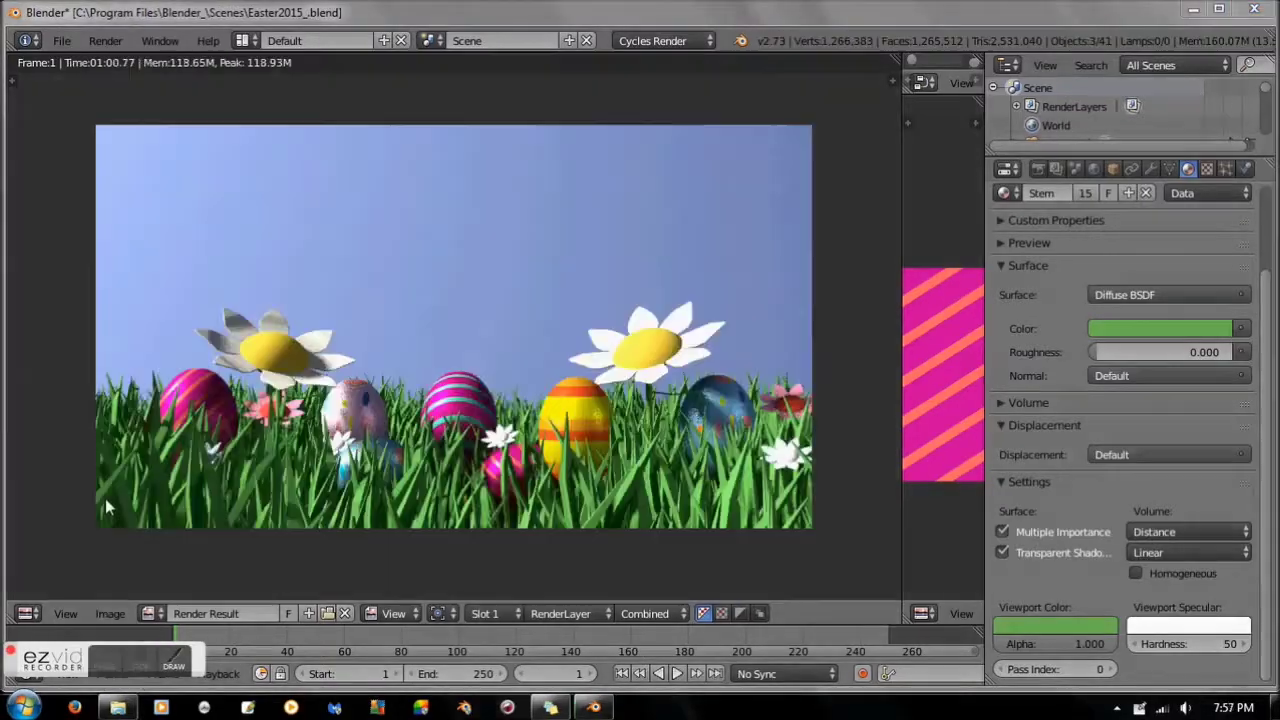
Move the ladybug along X in the grass and rotate it, checking the camera view
key(Escape)
mouse_move(171, 508)
middle_down()
mouse_move(420, 300)
mouse_move(760, 290)
middle_up()
right_click(760, 286)
key(g)
key(x)
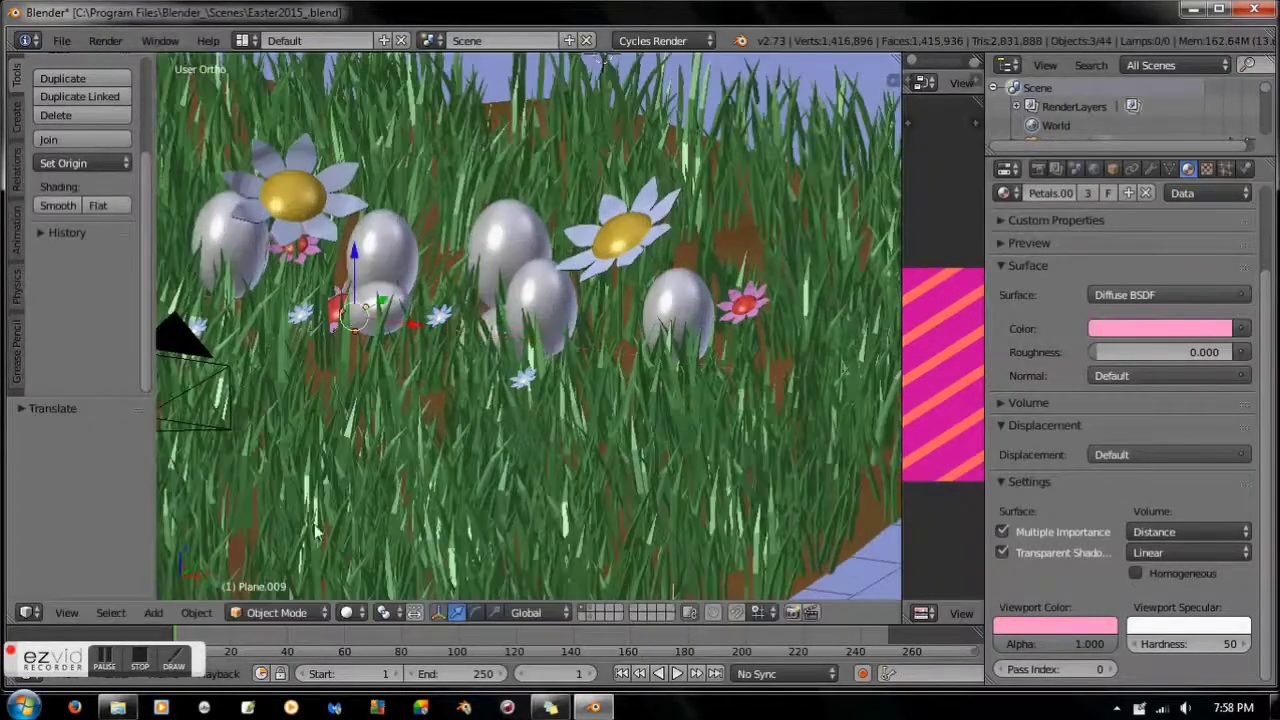
key(KP_0)
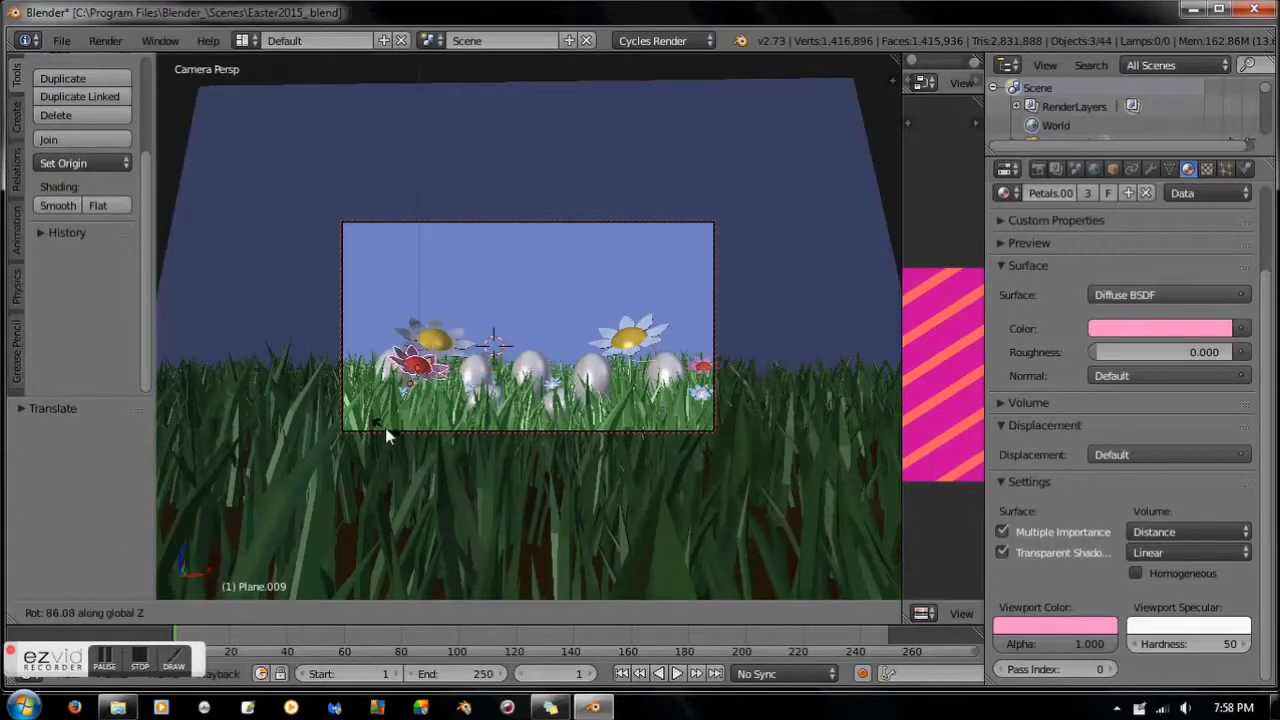
click(385, 428)
Scale the ladybug, place a resized duplicate in the grass, and render the scene
key(KP_7)
key(KP_0)
key(s)
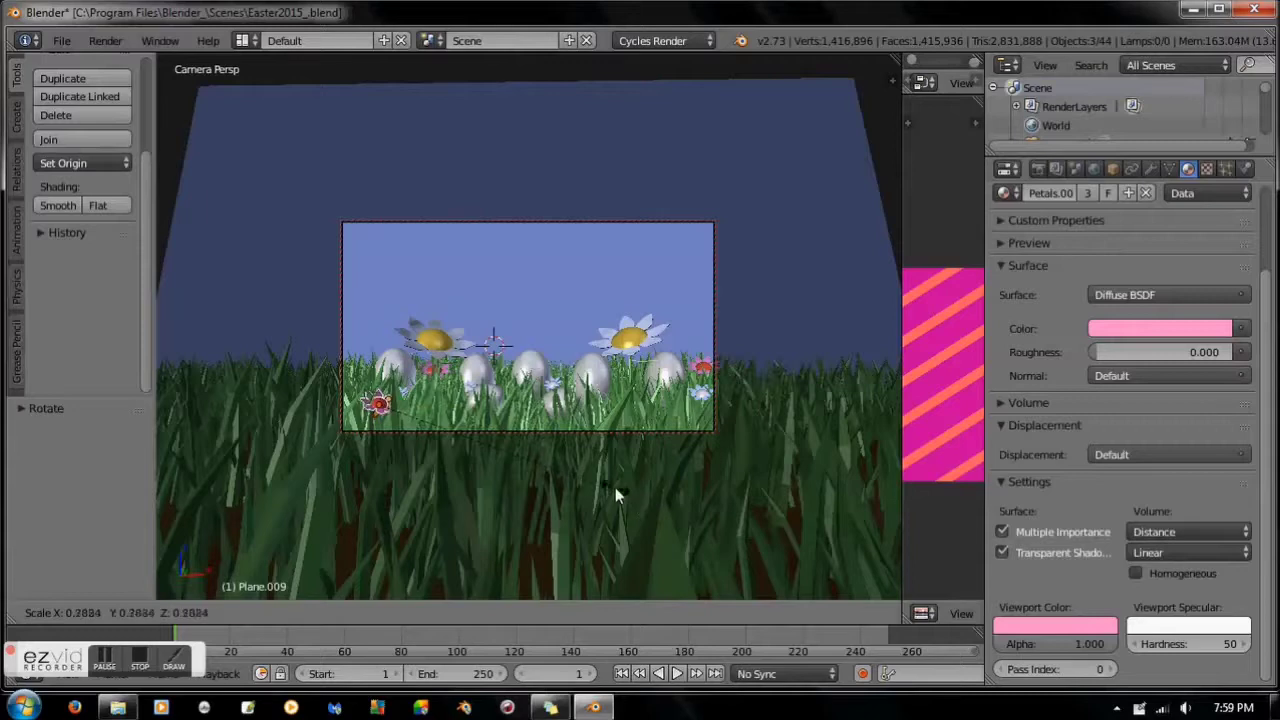
key(shift+d)
key(s)
click(697, 420)
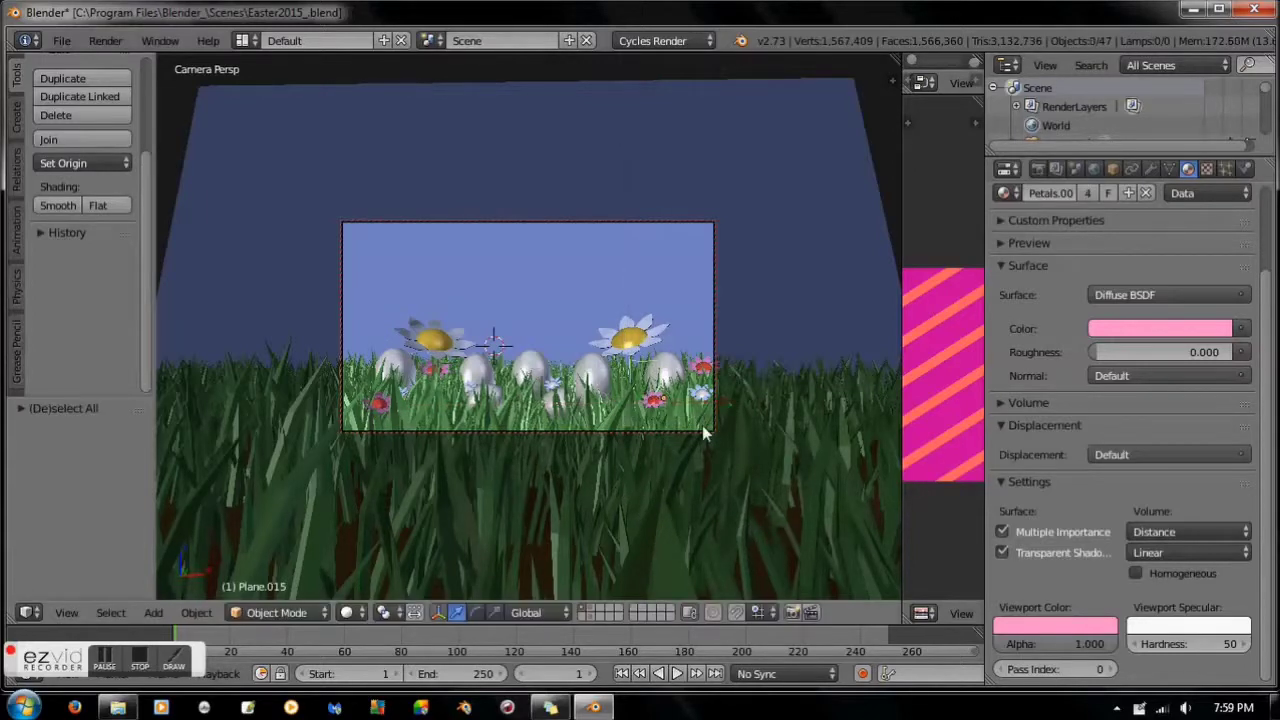
key(F12)
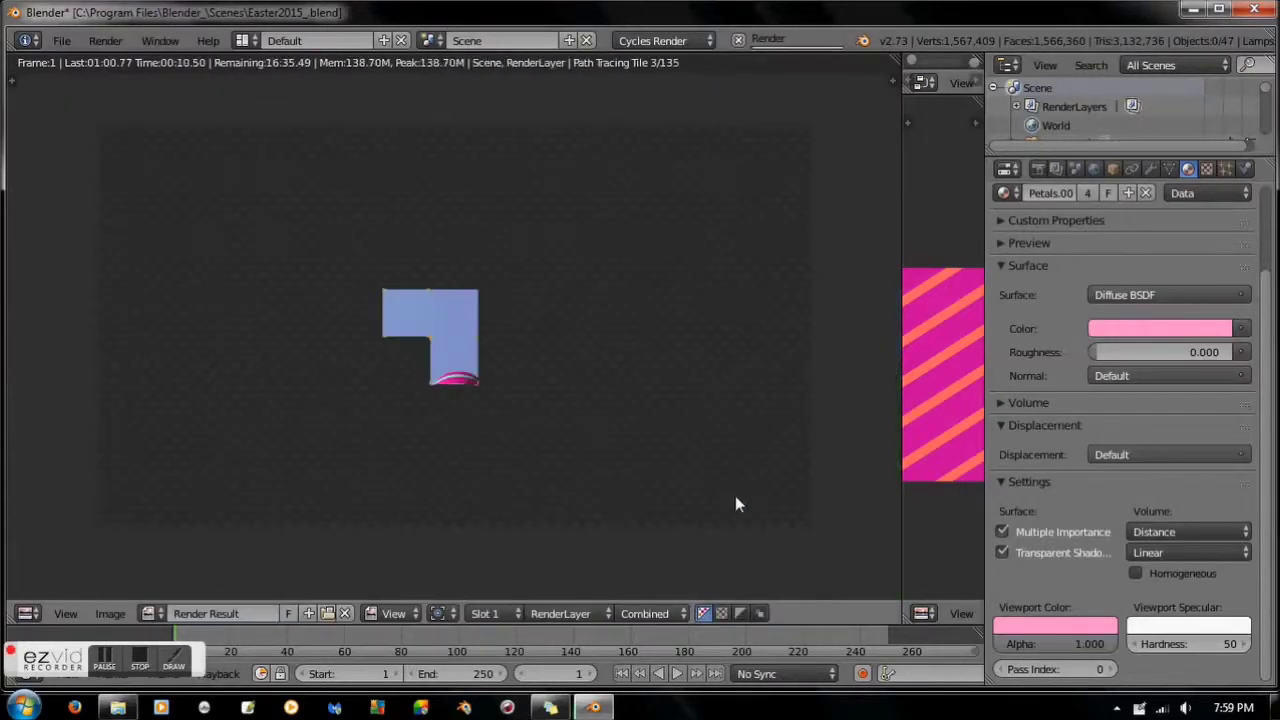
Delete the extra ladybug from the grass
key(Escape)
click(66, 612)
click(86, 523)
scroll(673, 290, up, 4)
click(543, 286)
key(x)
click(527, 297)
Raise the Egg5 material's Glossy BSDF roughness to 0.350
mouse_move(557, 302)
middle_down()
mouse_move(400, 403)
mouse_move(388, 375)
middle_up()
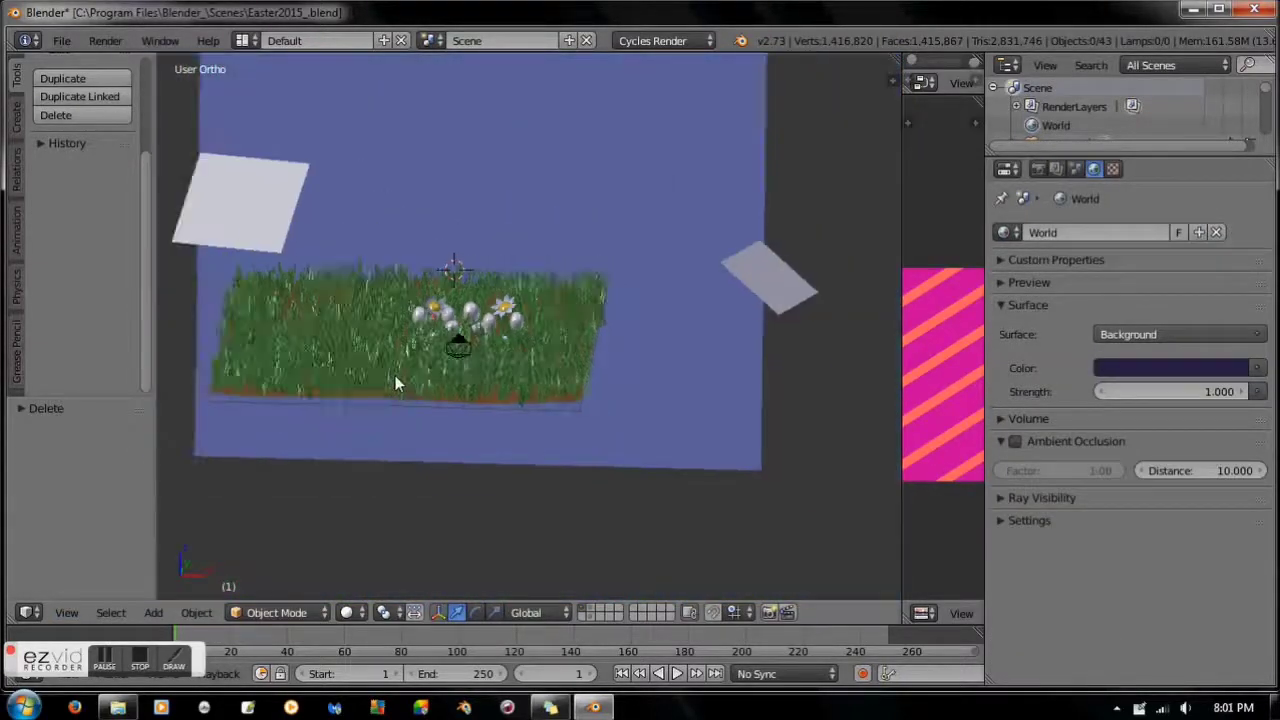
scroll(388, 375, down, 3)
right_click(173, 122)
middle_drag(560, 420, 641, 455)
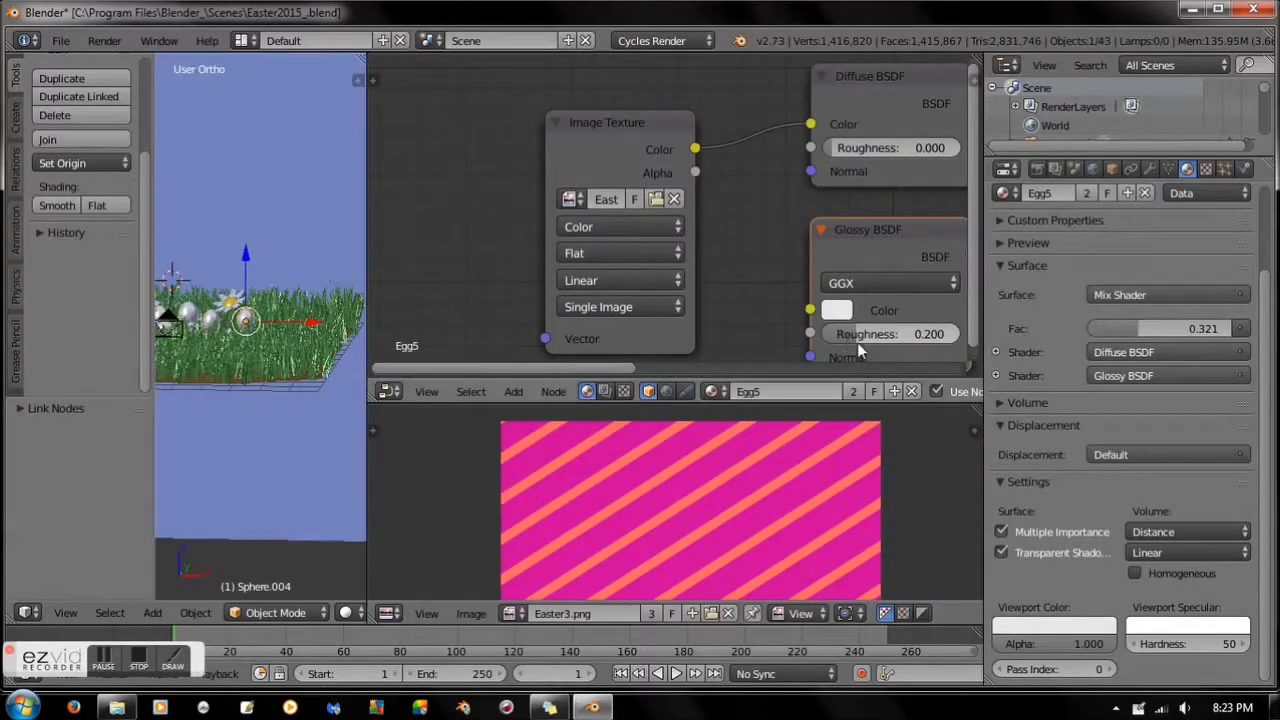
mouse_move(878, 333)
mouse_down()
mouse_move(910, 333)
mouse_move(865, 333)
mouse_up()
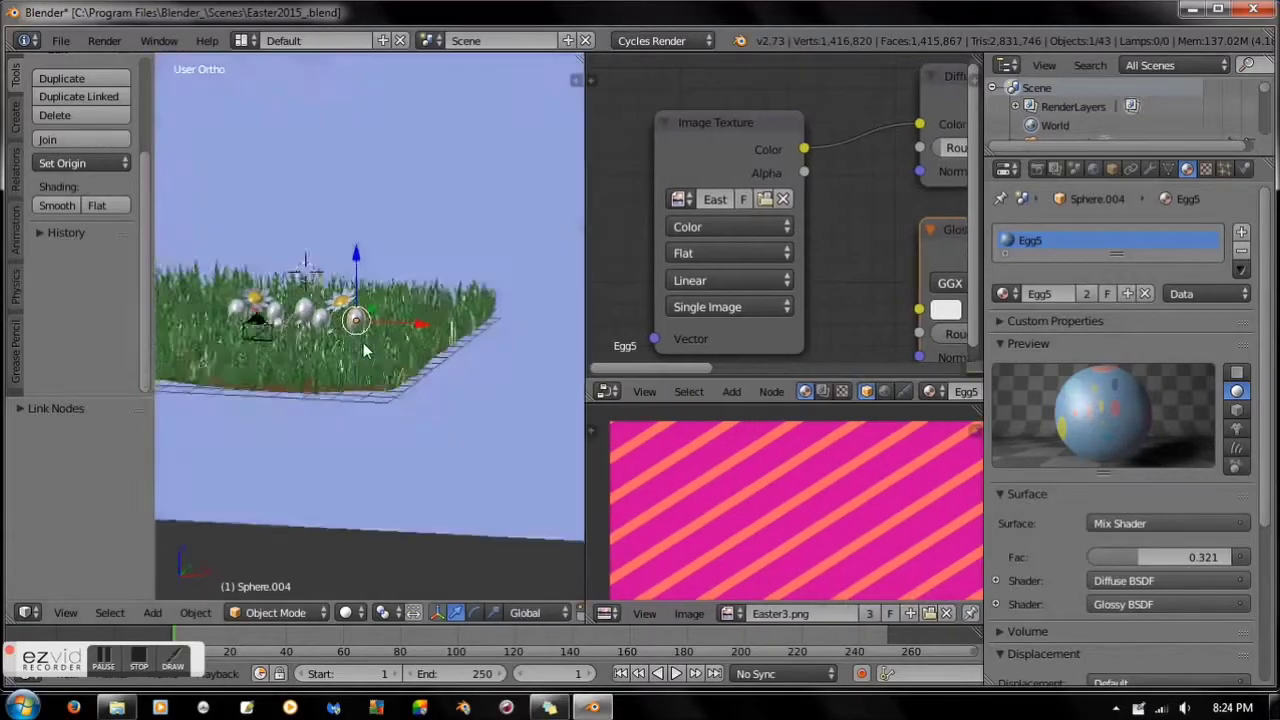
Switch to the Compositing layout, render, and enable Use Nodes with Backdrop
click(283, 40)
click(300, 98)
scroll(1160, 400, down, 2)
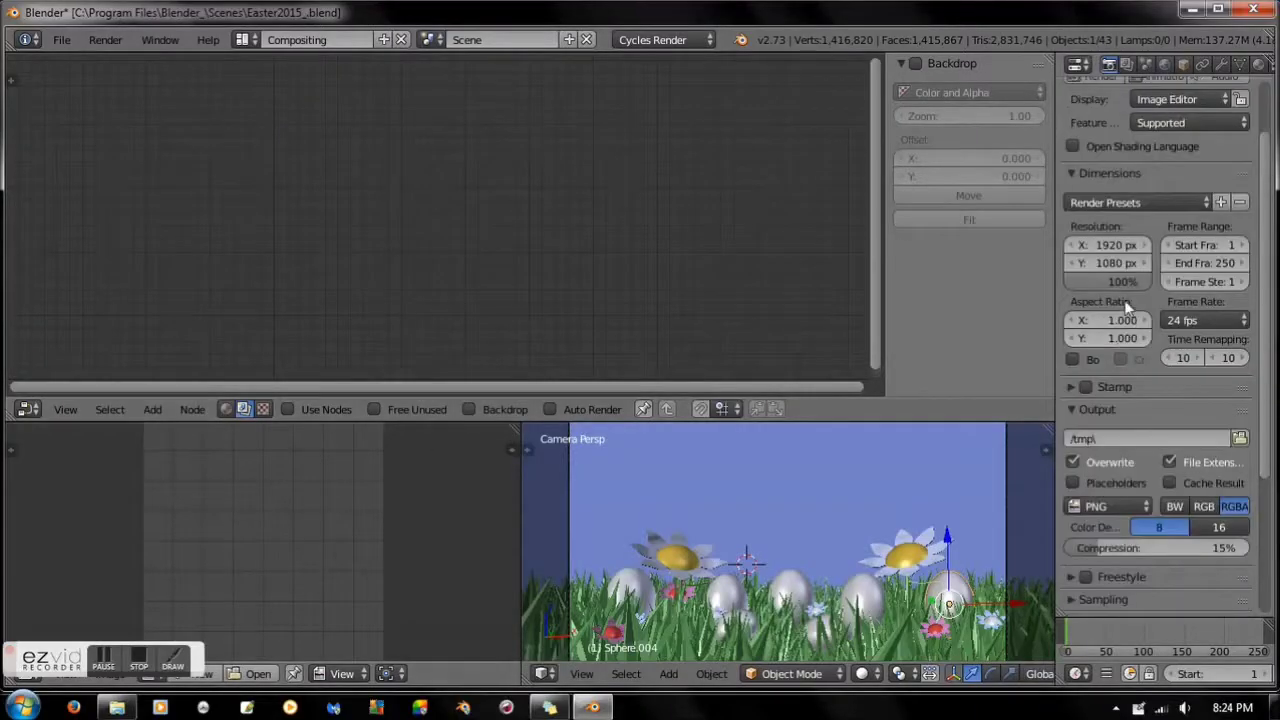
scroll(1160, 400, down, 6)
key(F12)
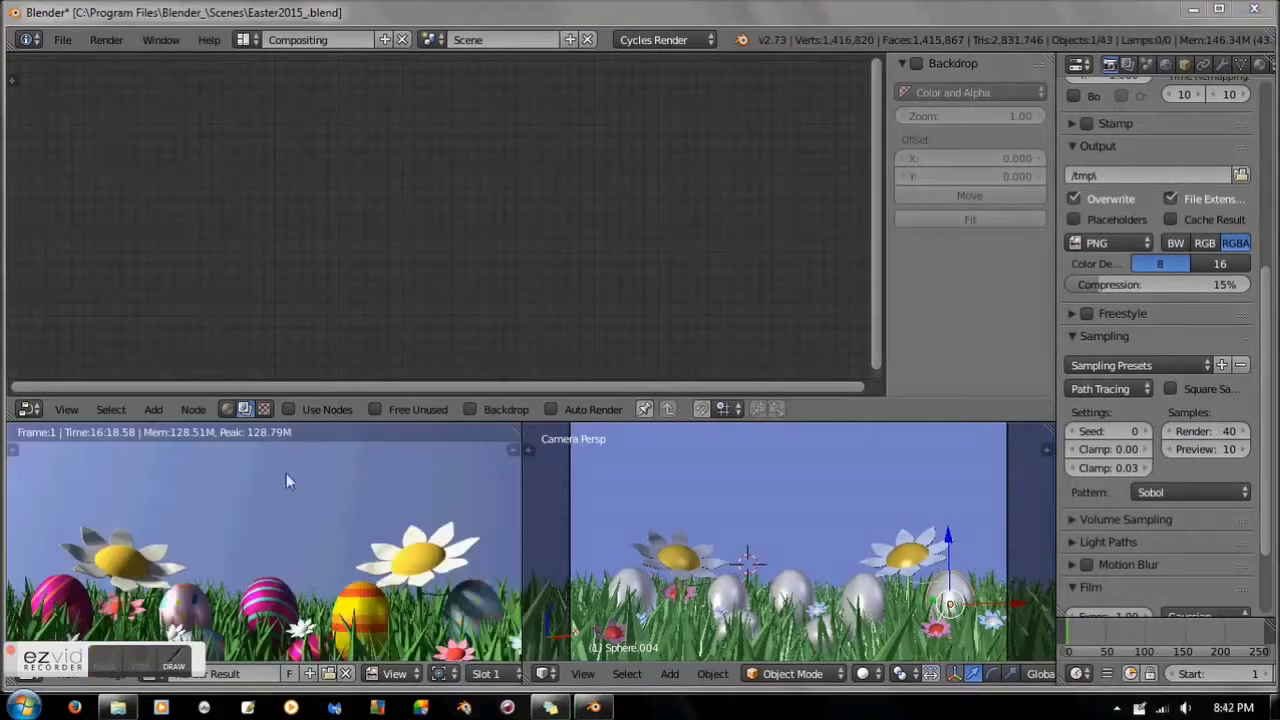
click(288, 409)
click(469, 409)
Add a Hue Saturation Value node set to hue 0.418, saturation 1.036, value 0.909
key(shift+a)
click(520, 250)
click(397, 225)
scroll(405, 190, up, 2)
mouse_move(410, 170)
mouse_down()
mouse_move(380, 170)
mouse_move(400, 197)
mouse_move(370, 214)
mouse_up()
scroll(319, 490, up, 2)
Insert a Color Balance node after Hue Saturation Value, resetting Lift to white and nudging Gain
scroll(612, 238, down, 2)
key(shift+a)
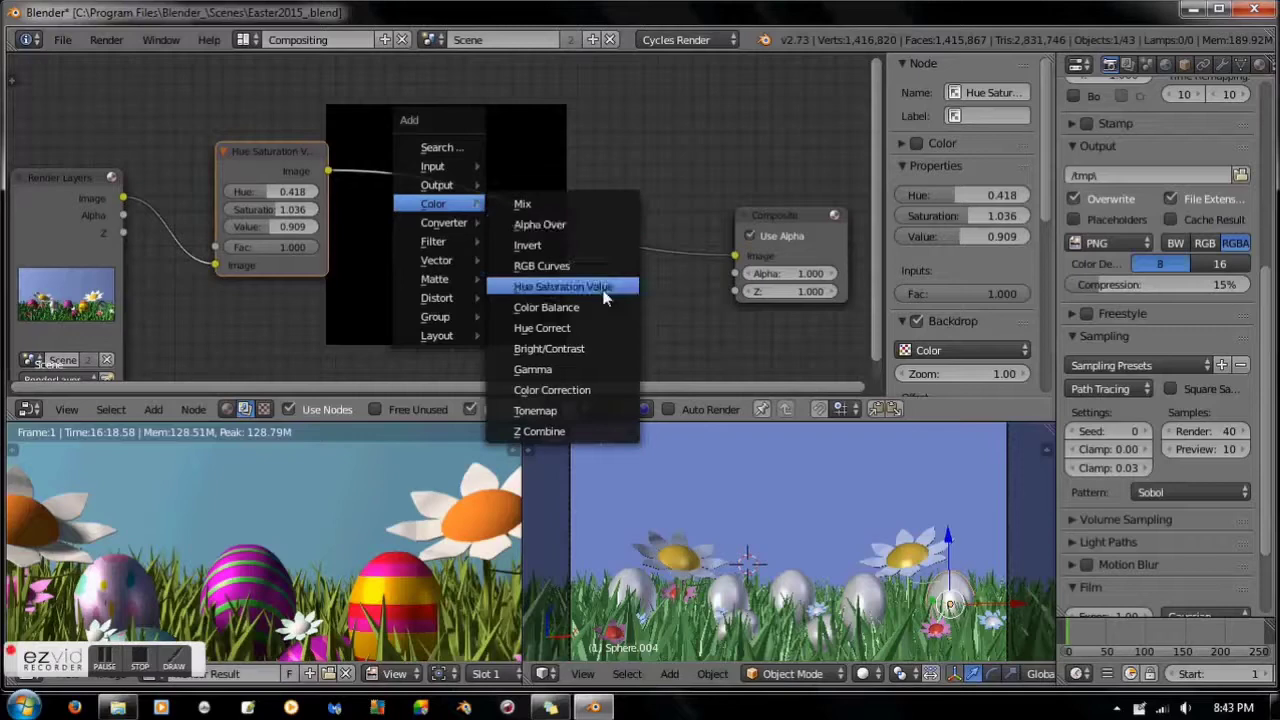
click(543, 286)
click(475, 252)
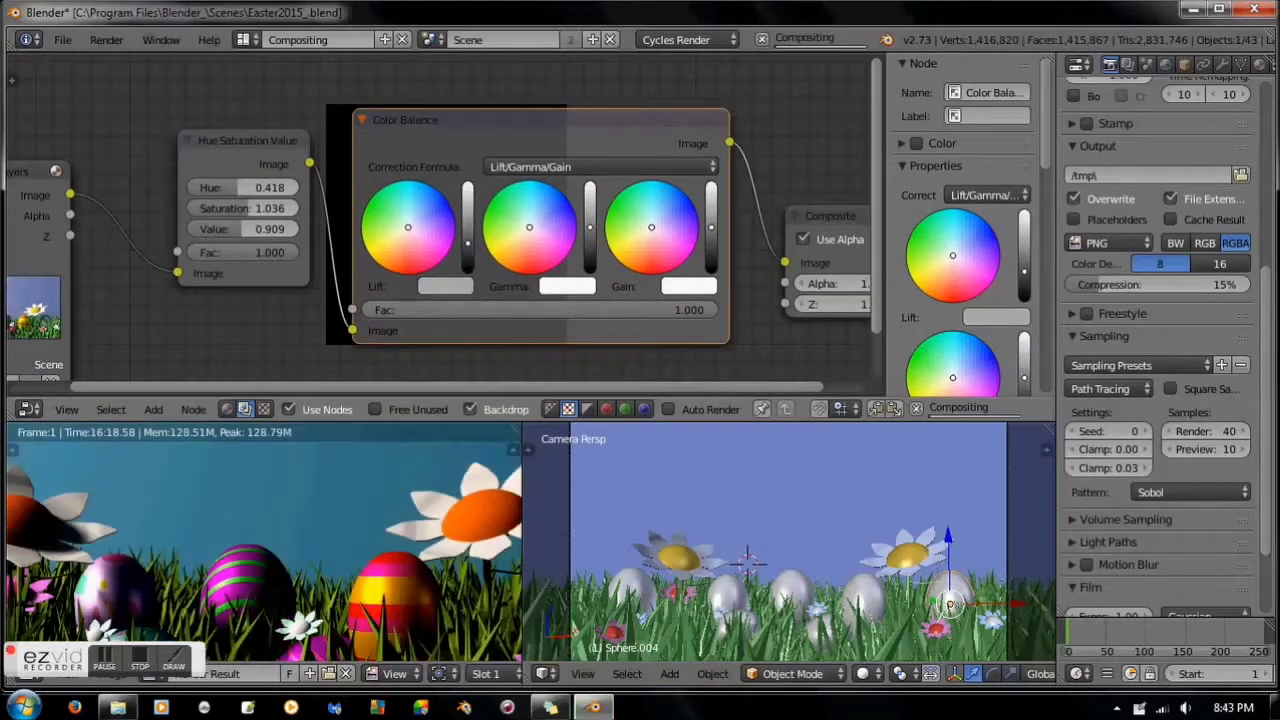
key(ctrl+z)
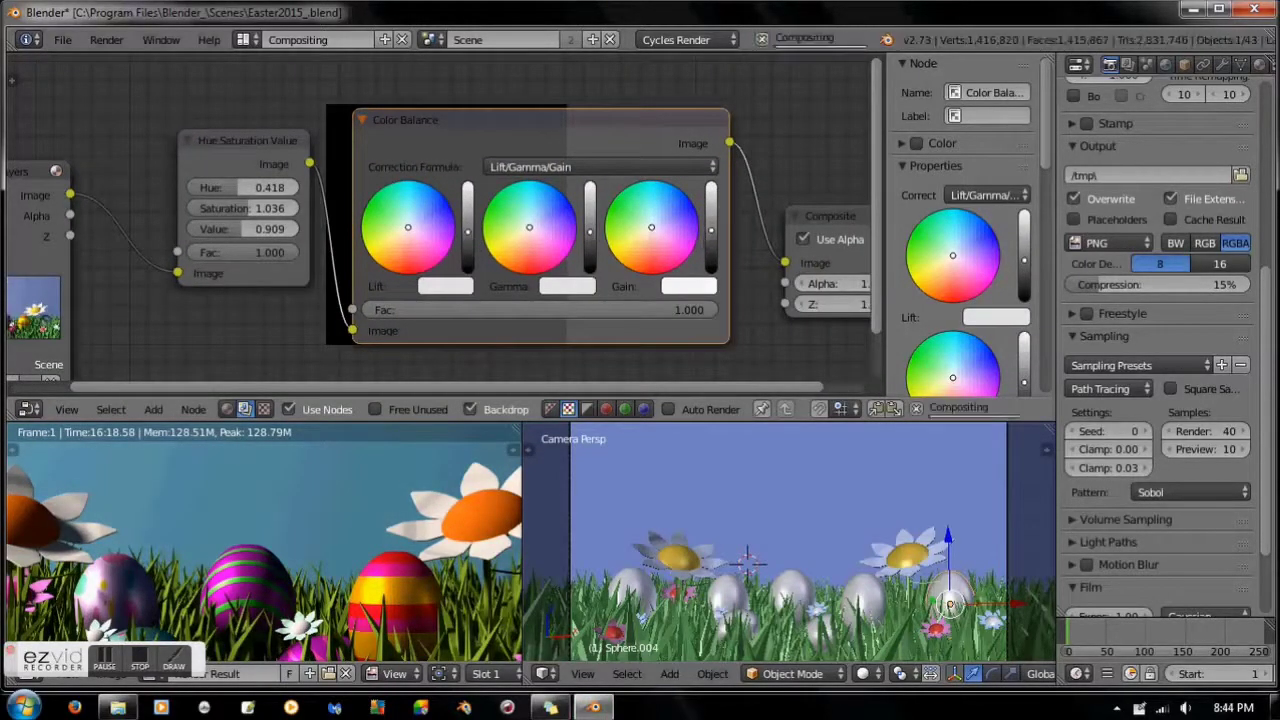
drag(715, 240, 715, 224)
scroll(335, 532, down, 2)
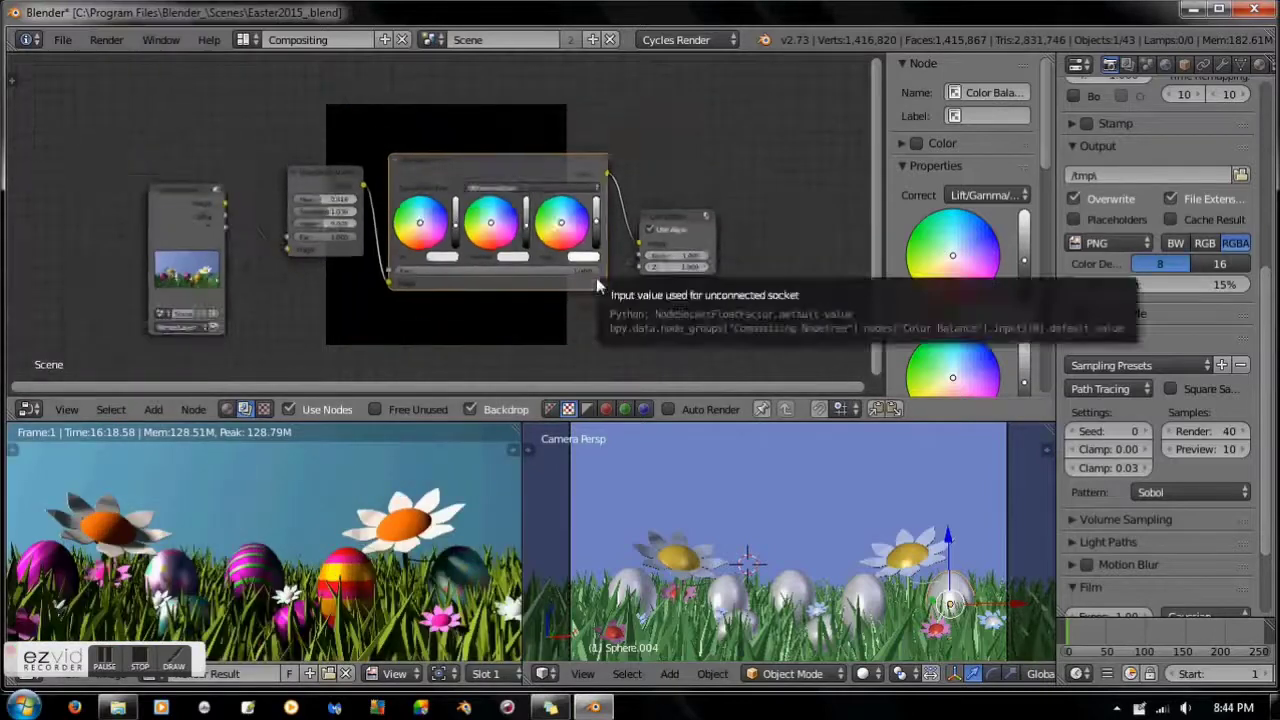